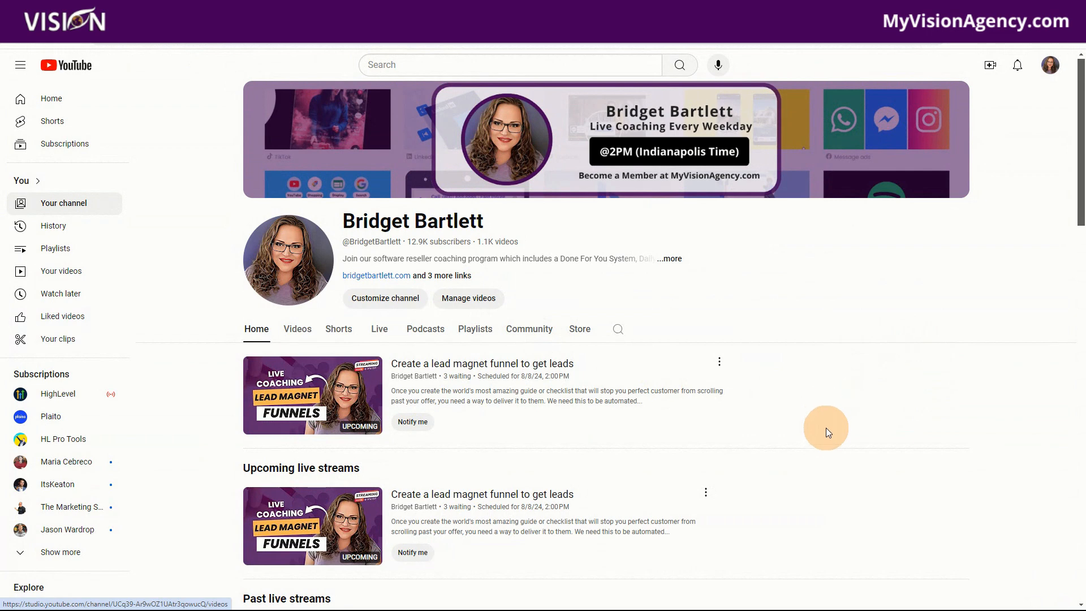
- Look over the upcoming and past live streams on the YouTube channel page
scroll(827, 432, down, 2)
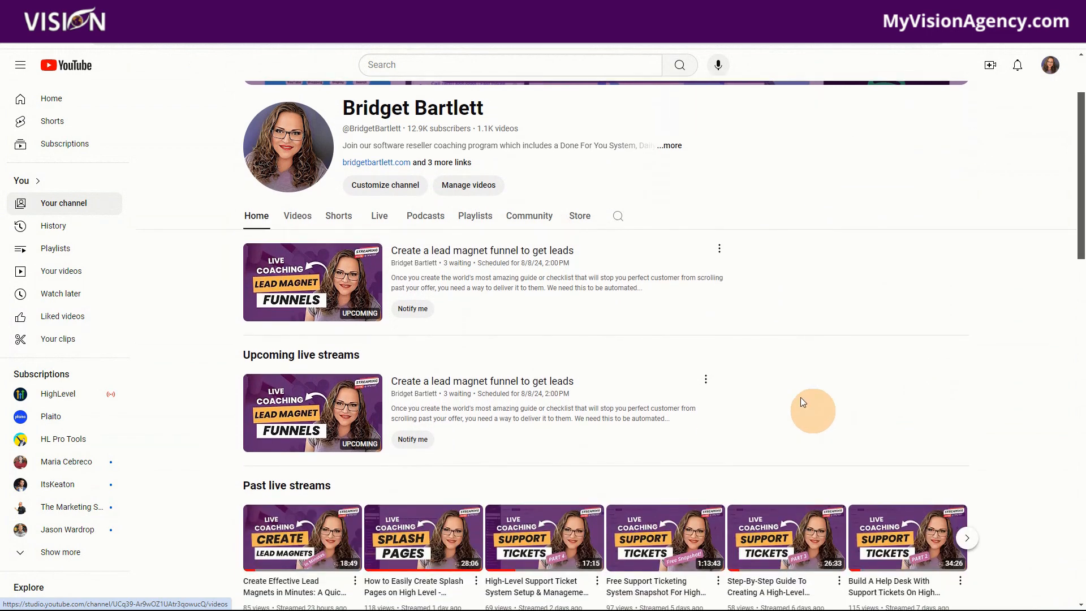
scroll(355, 515, down, 1)
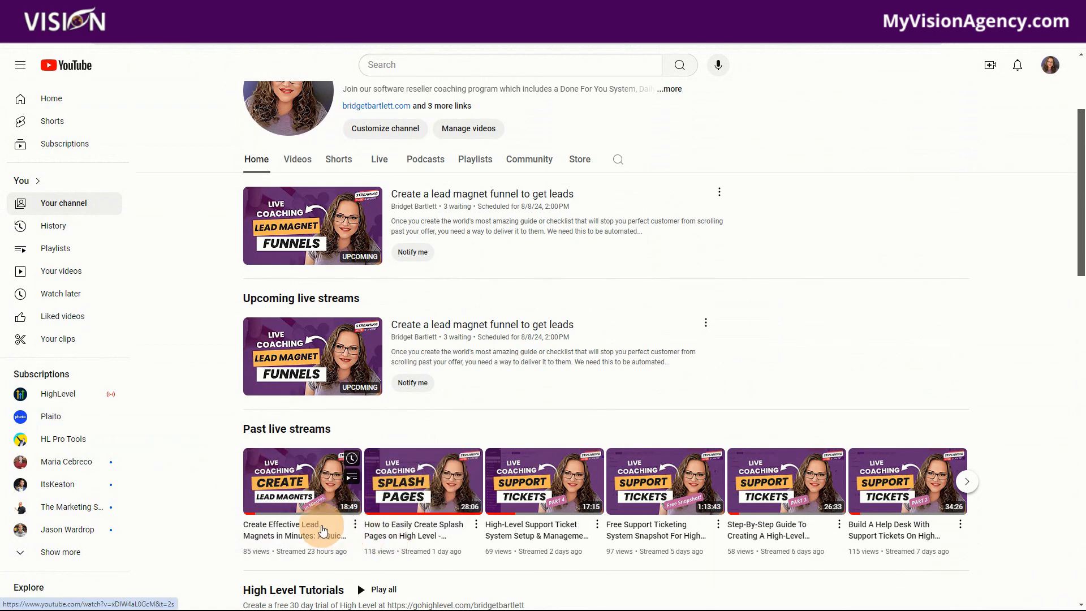
scroll(851, 341, up, 3)
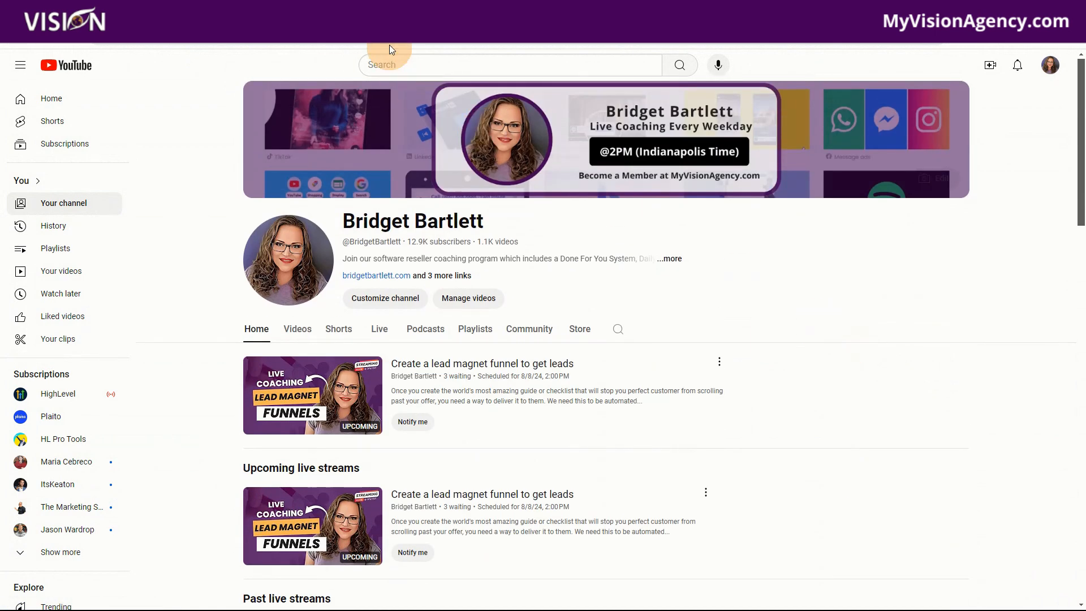
click(397, 14)
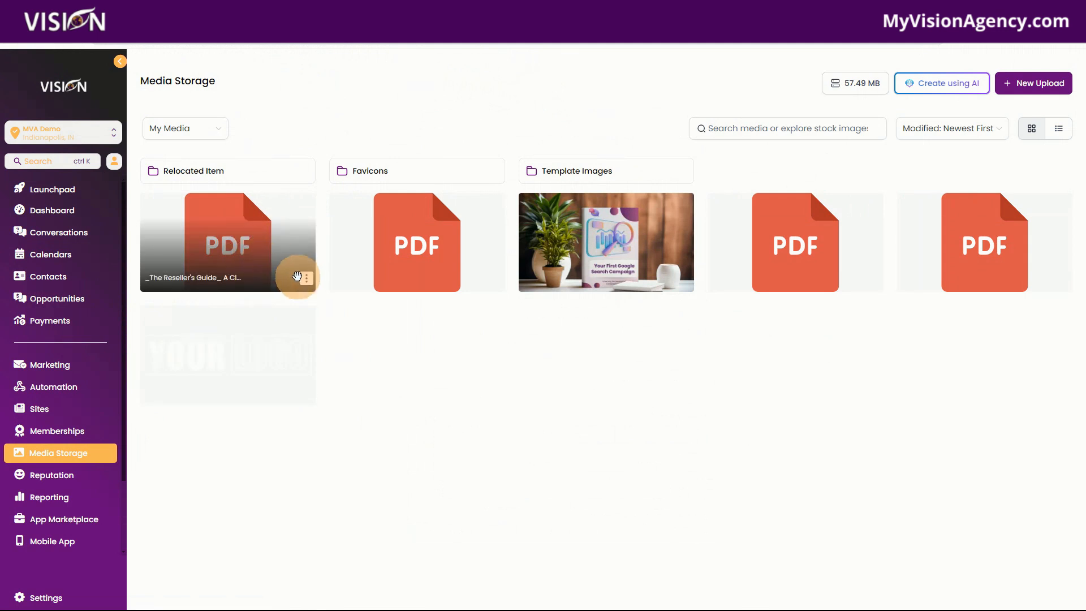
- Copy the link of the Reseller's Guide PDF in Media Storage and open it in a new browser tab
right_click(228, 237)
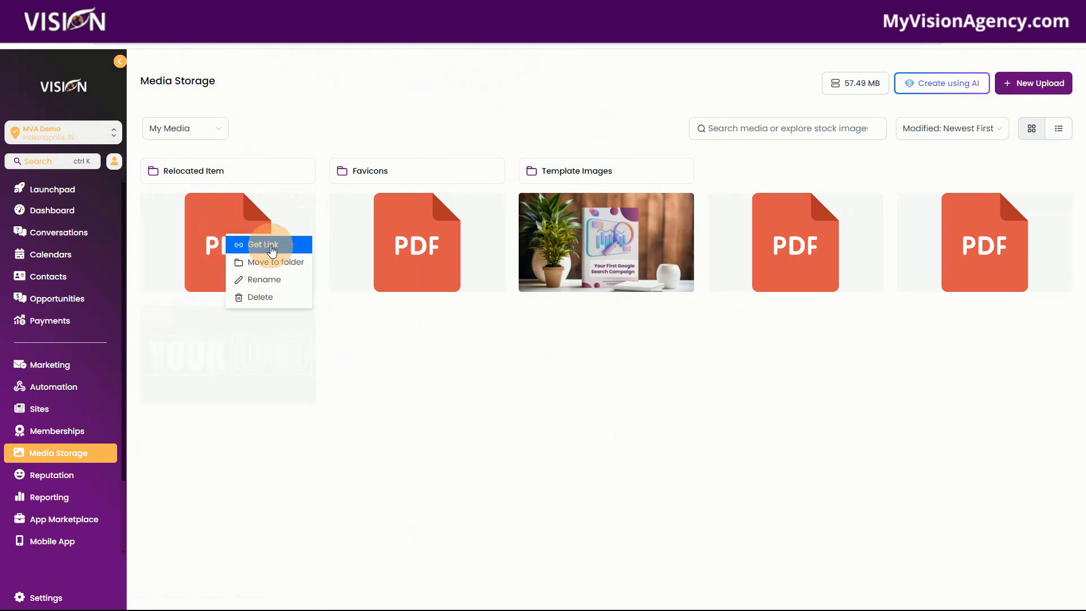
click(367, 352)
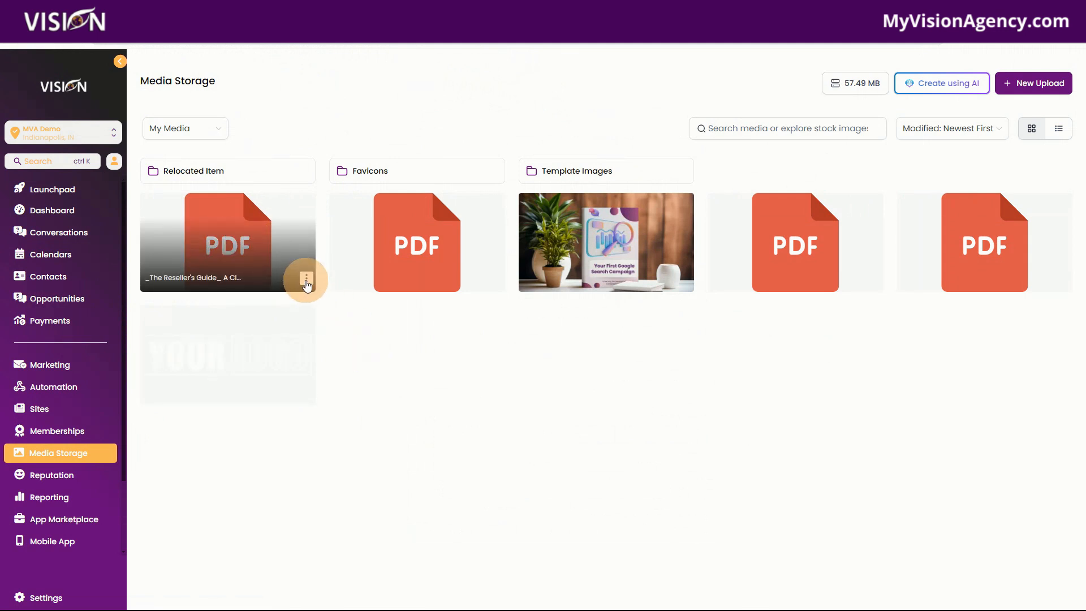
click(306, 281)
click(336, 300)
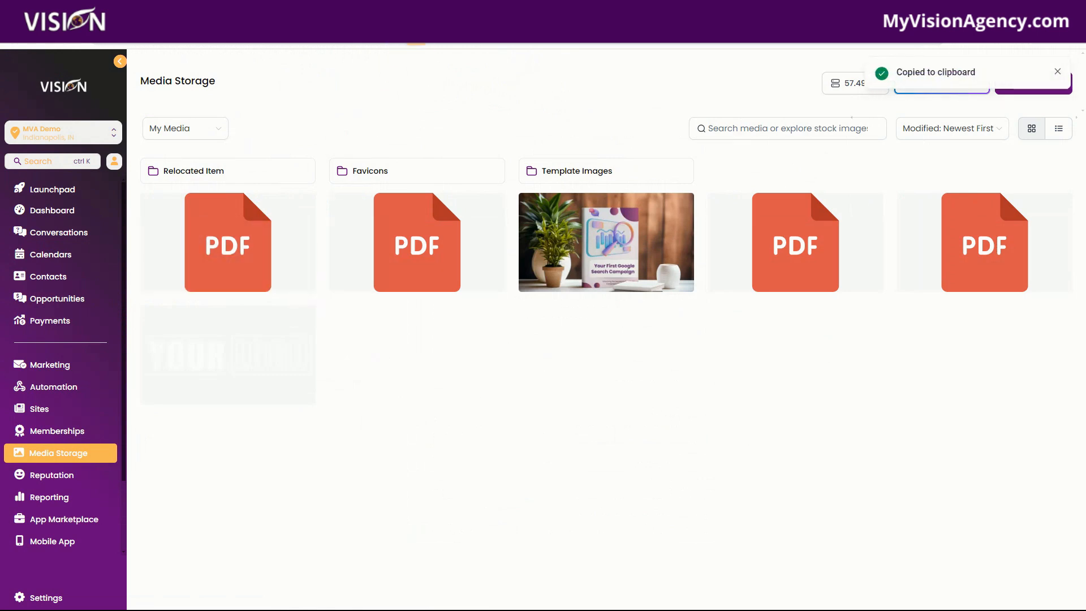
key(ctrl+t)
click(447, 43)
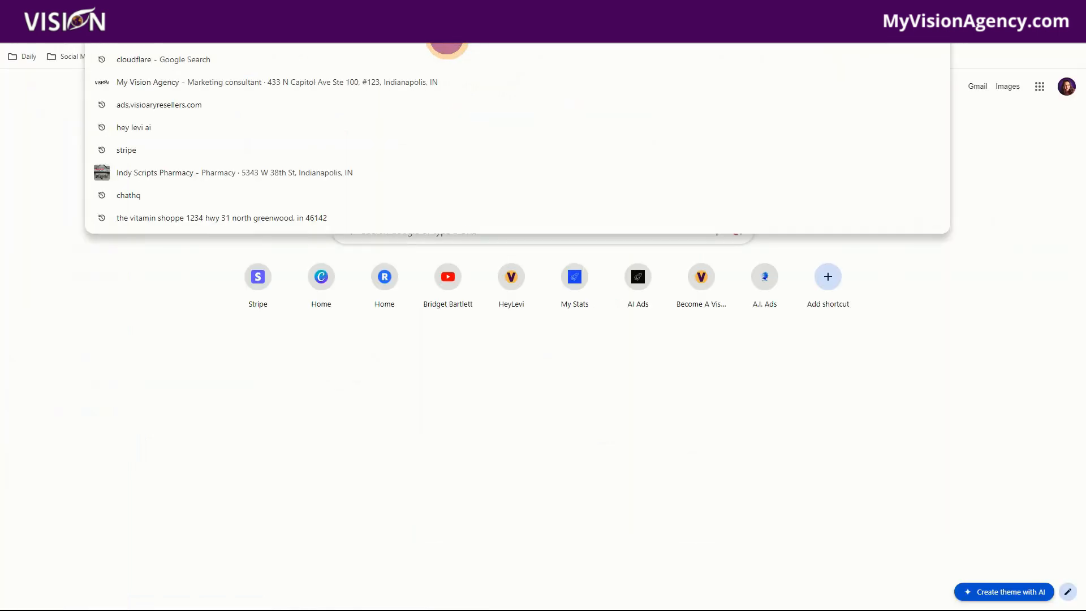
key(ctrl+v)
key(Return)
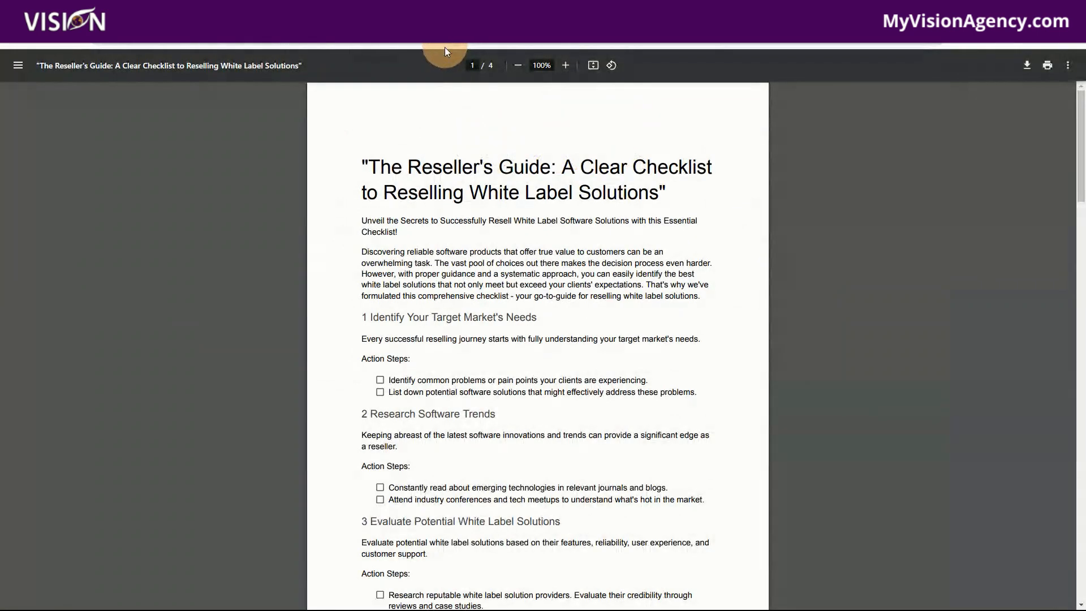
- Look through the Reseller's Guide checklist PDF from the first page to the last and return to the start
scroll(667, 345, down, 3)
scroll(622, 342, up, 3)
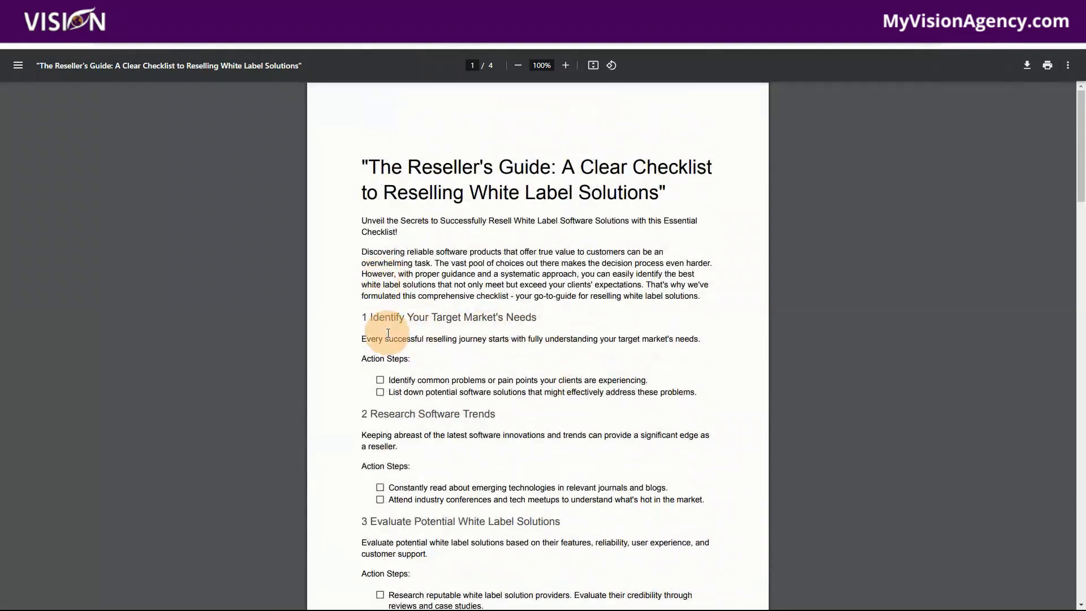
click(380, 380)
scroll(450, 407, down, 10)
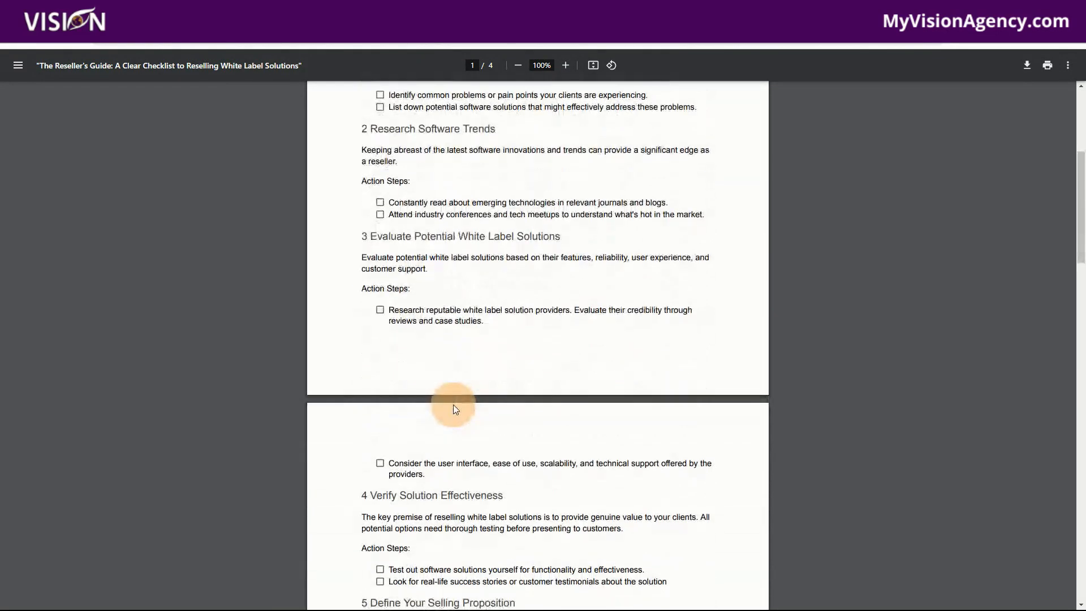
scroll(469, 405, down, 15)
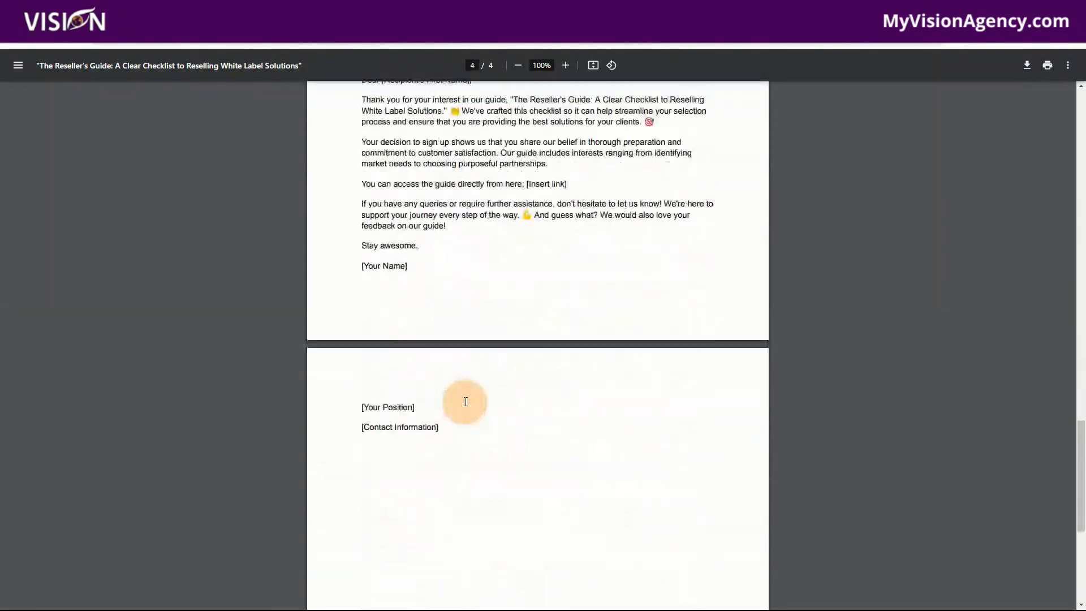
scroll(441, 328, up, 20)
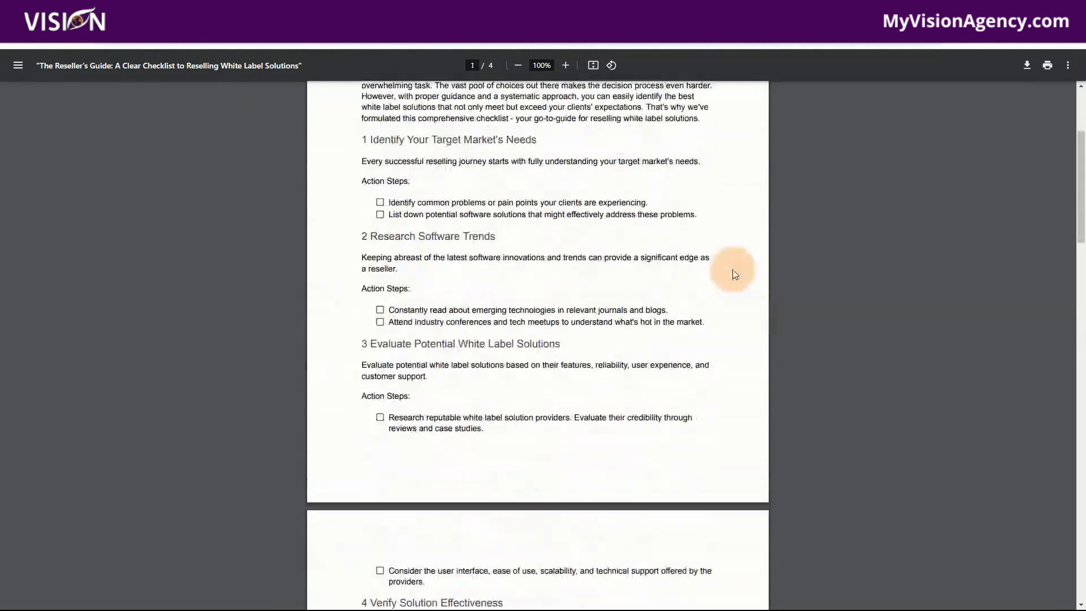
scroll(551, 311, up, 4)
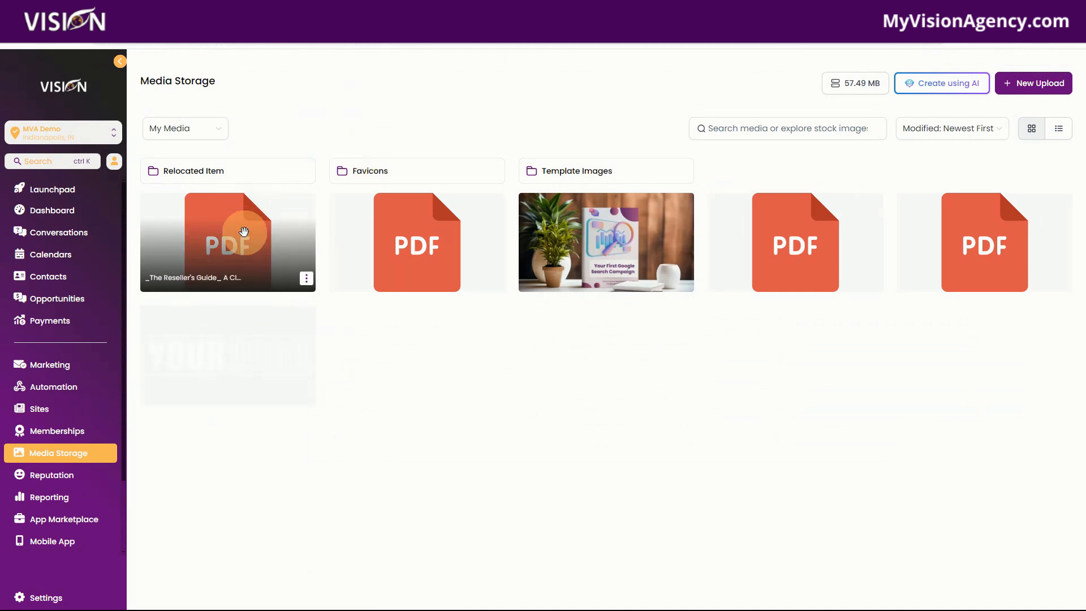
- Switch back to Media Storage and copy the link of the Reseller's Guide PDF
click(306, 277)
click(298, 302)
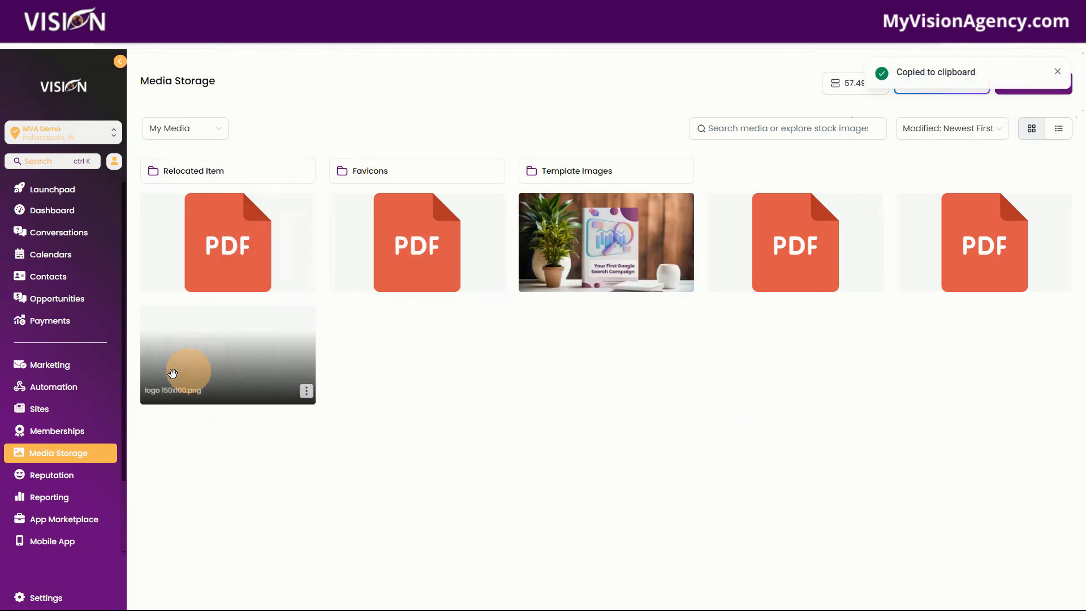
- Create a new blank funnel named "Lead Magnet Funnel" in the Sites area
click(36, 409)
click(37, 409)
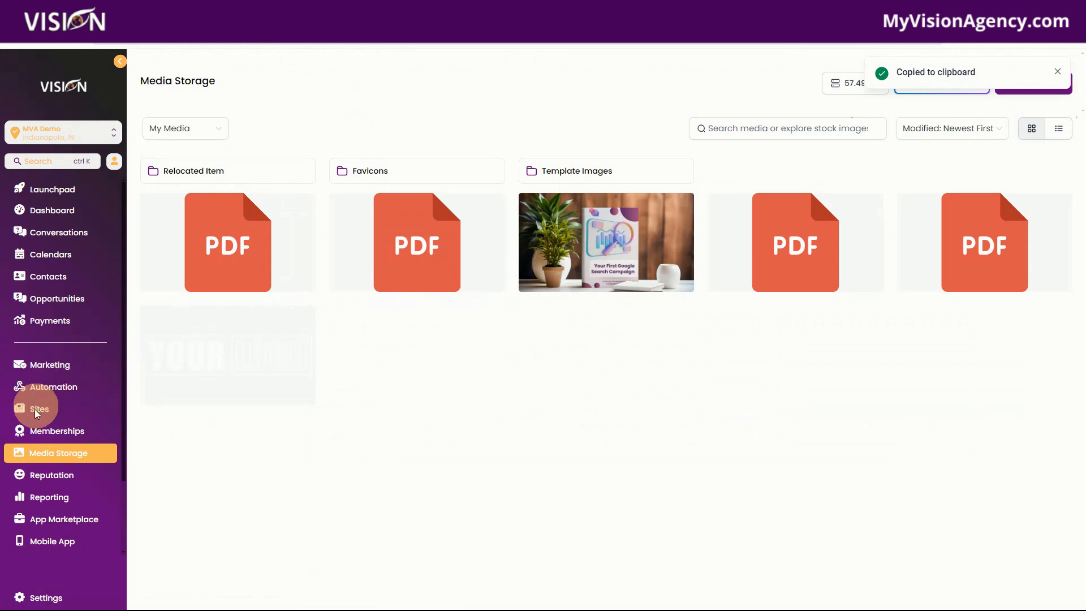
click(207, 92)
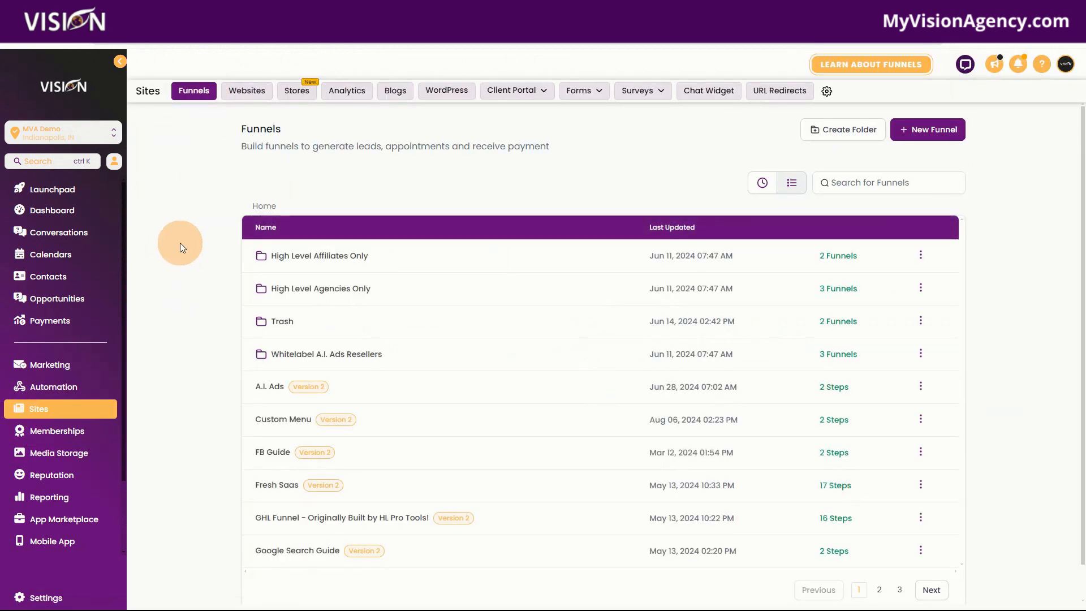
click(928, 135)
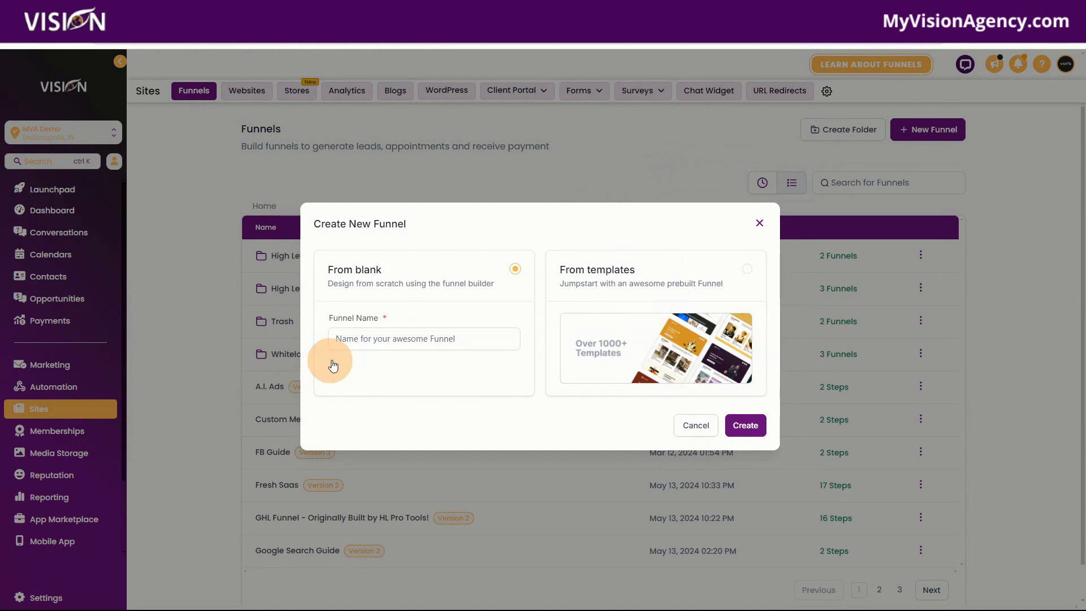
click(377, 339)
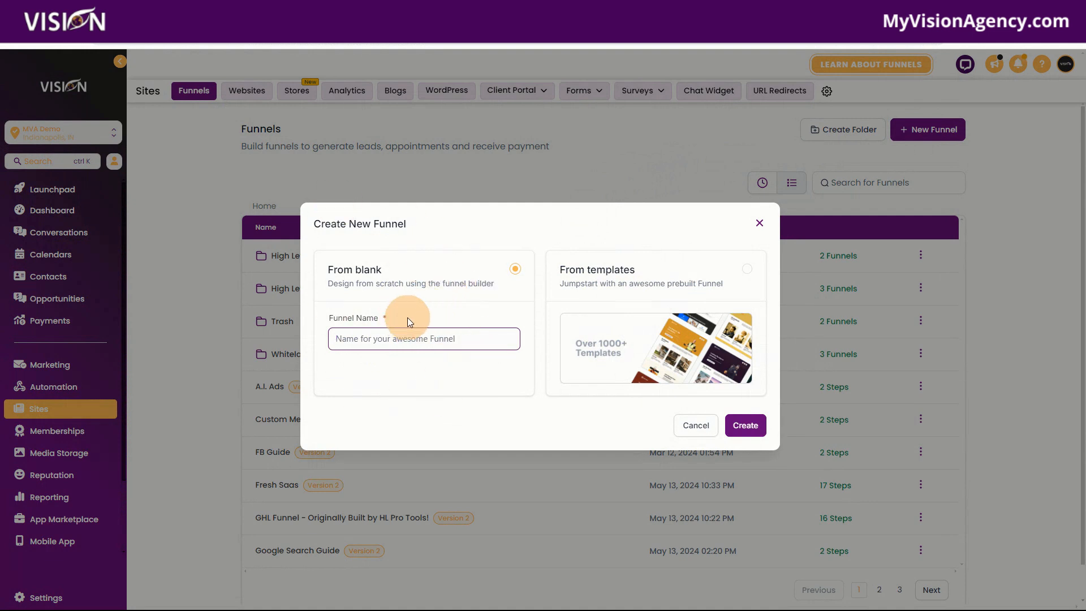
text(Lead Magnet Funnel)
click(742, 425)
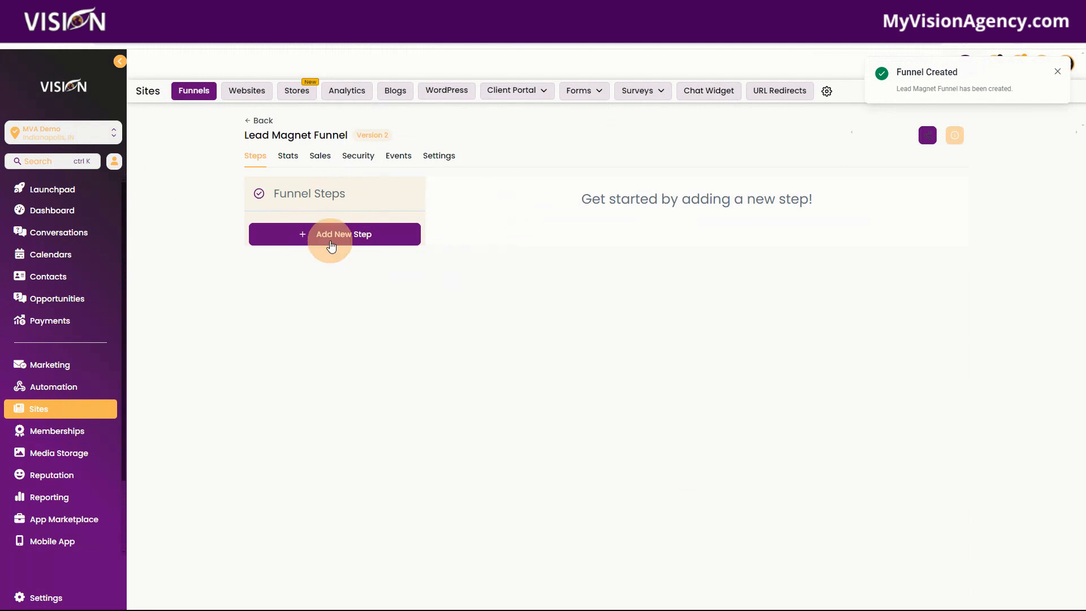
- Add a funnel step named "Optin" with the path /optin
click(331, 239)
click(505, 281)
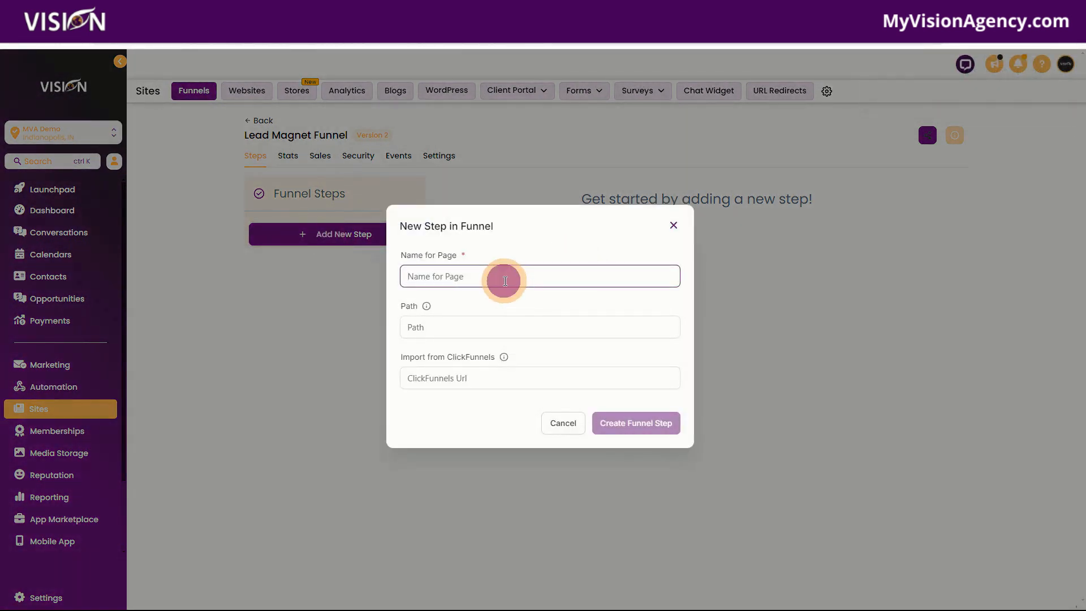
text(Optin)
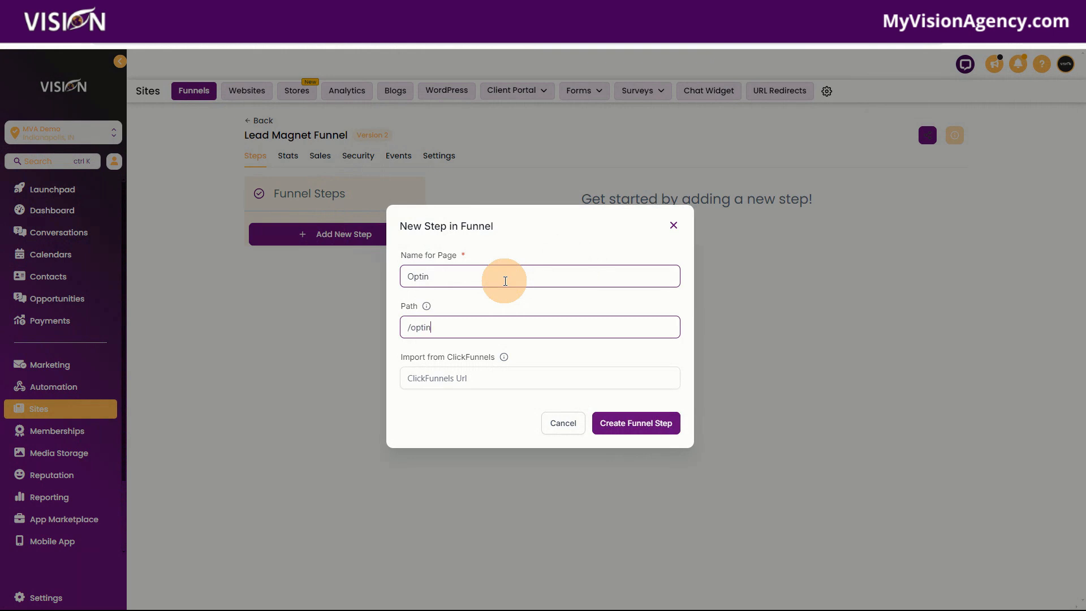
click(637, 431)
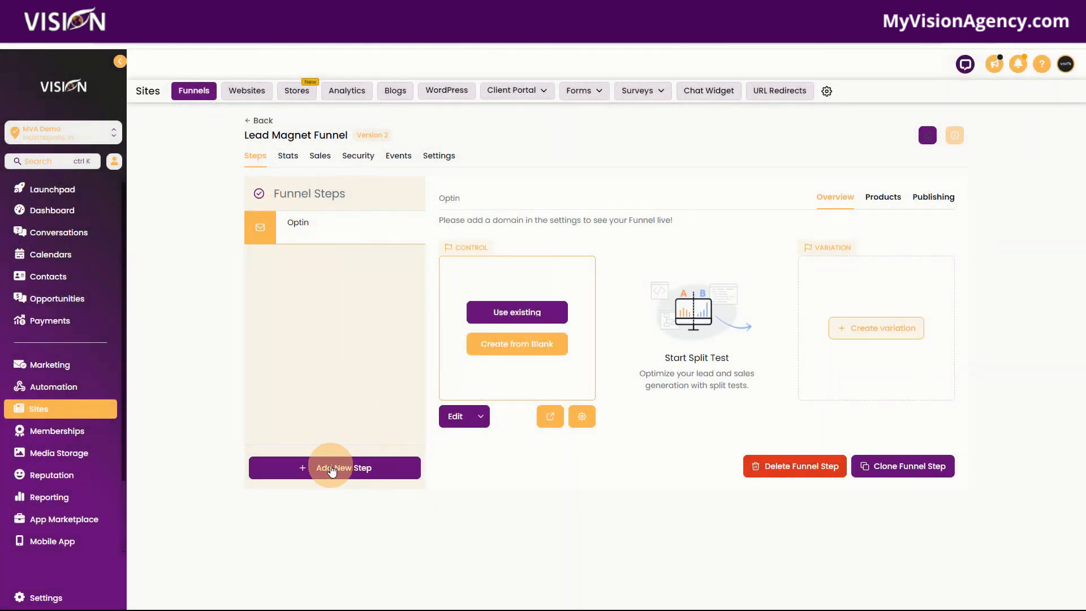
- Add a second funnel step named "Thank you" with the path /thankyou
click(315, 467)
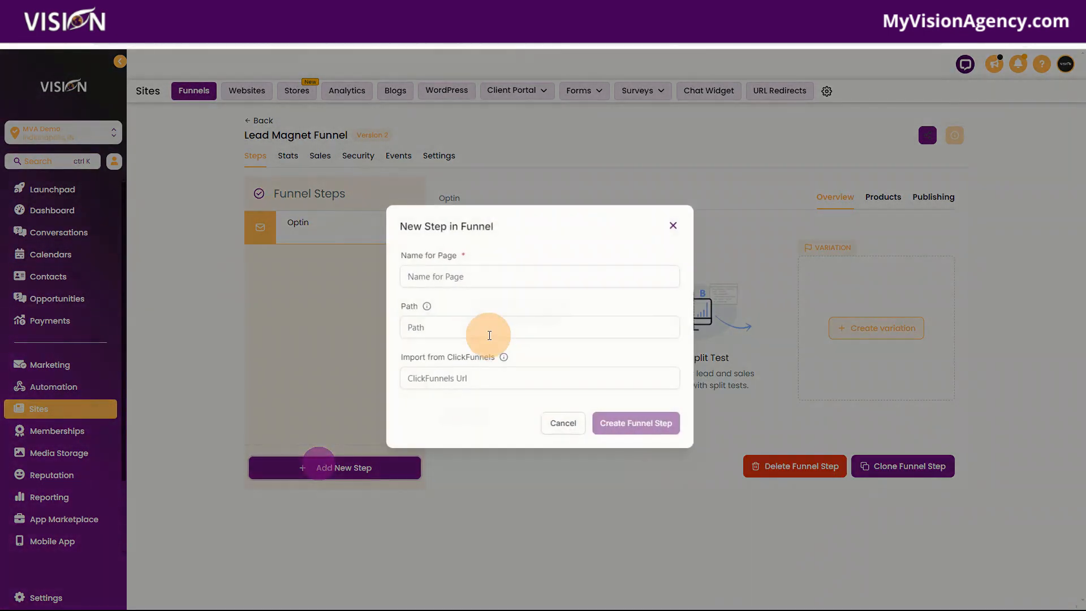
click(484, 275)
text(THank you)
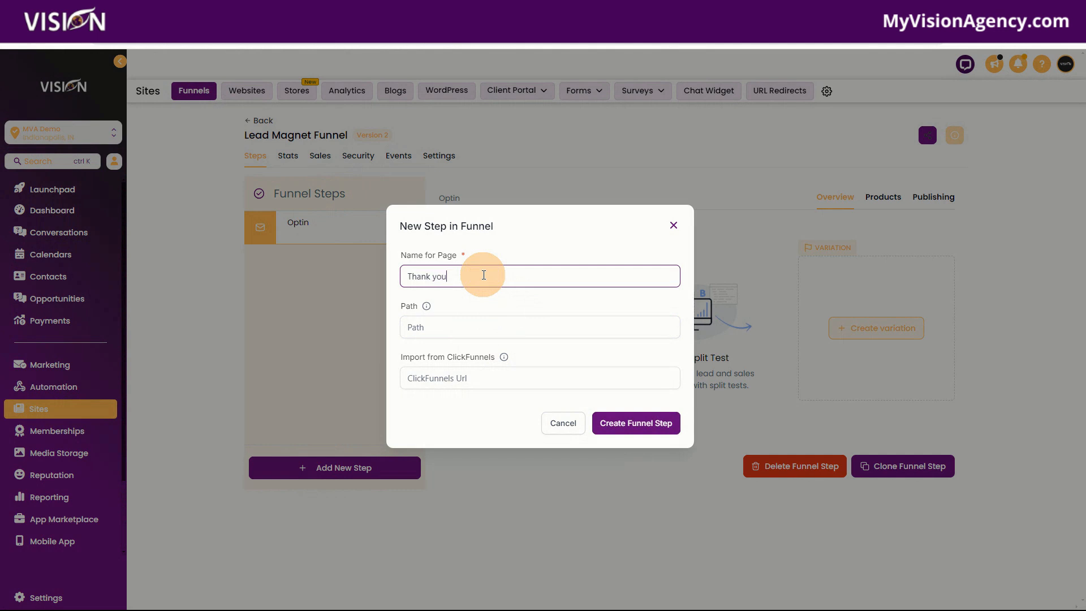
click(487, 327)
text(/thankyou)
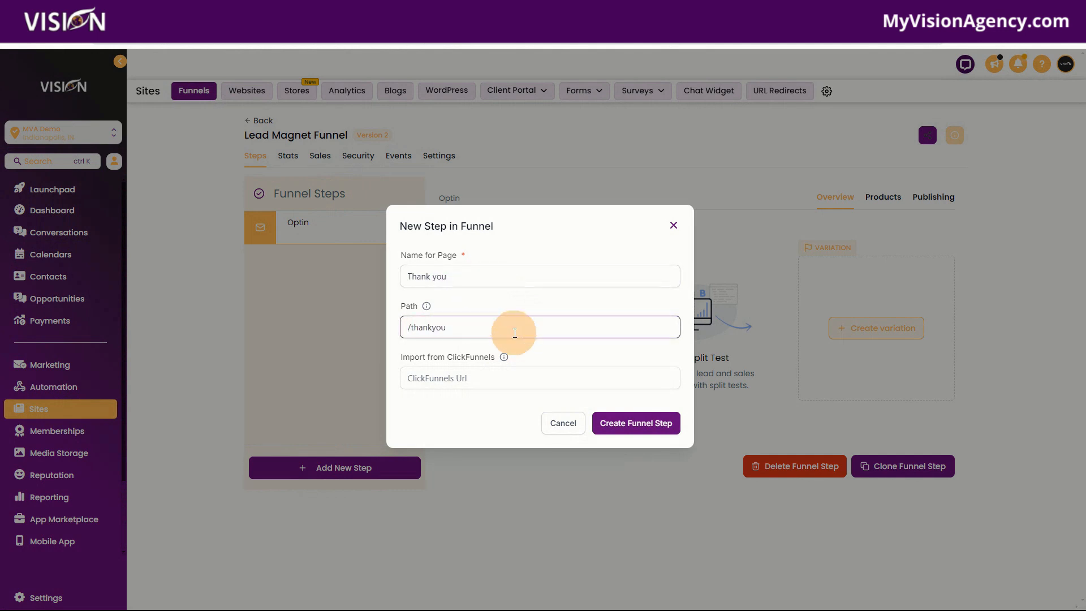
click(633, 423)
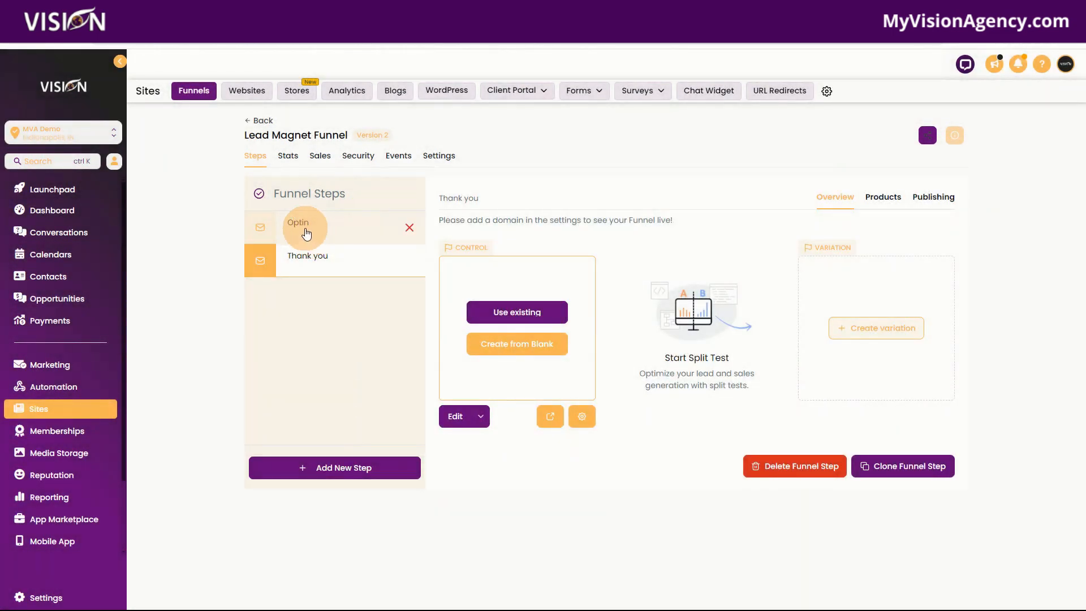
- Create the Optin page from blank and add a full-width section containing a one-column row
click(305, 232)
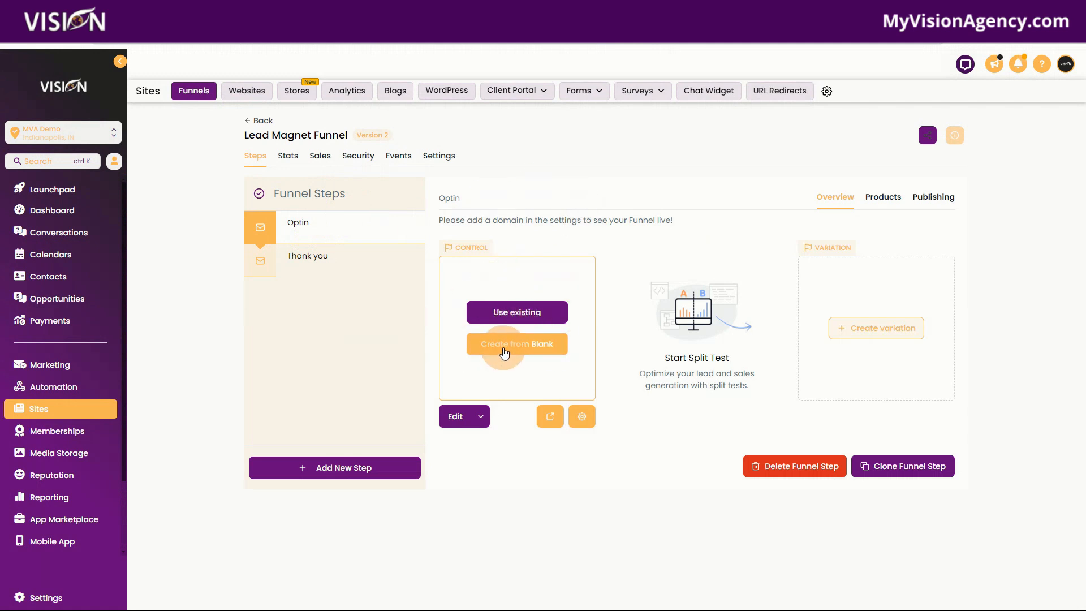
click(504, 351)
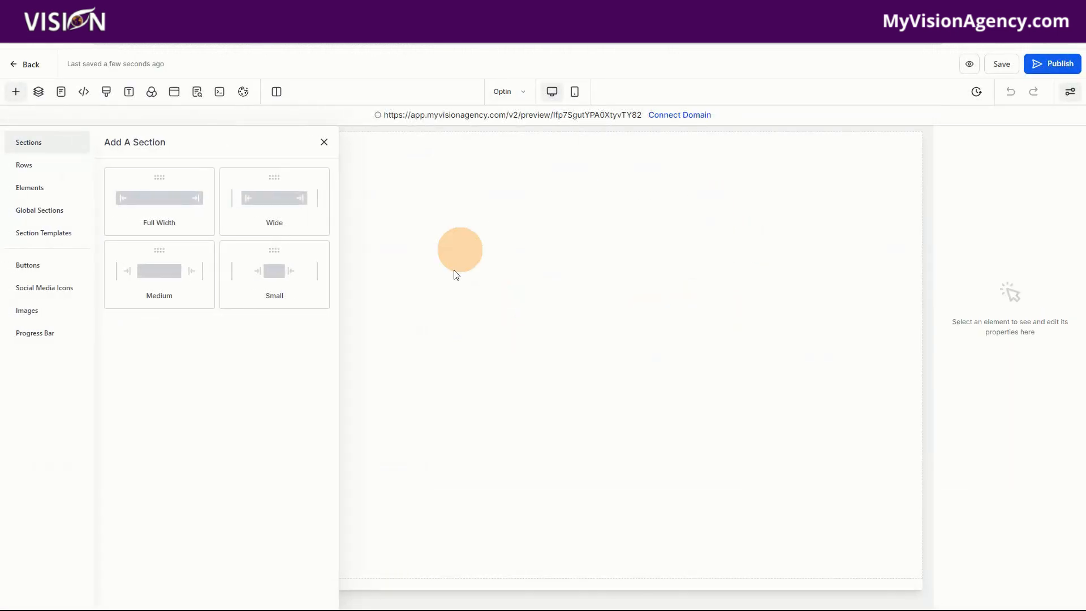
drag(143, 194, 575, 159)
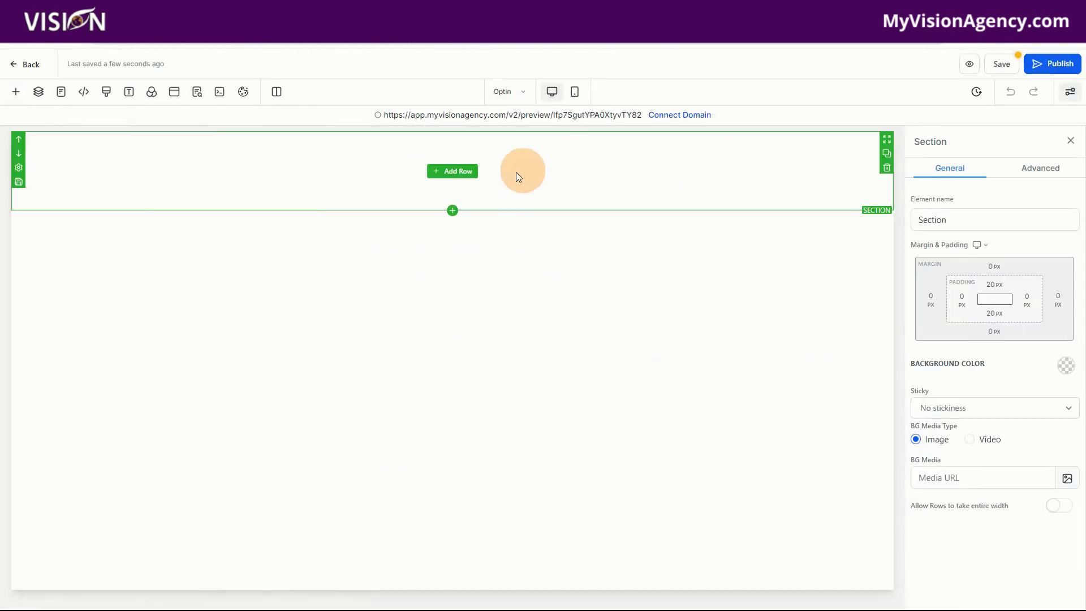
click(453, 172)
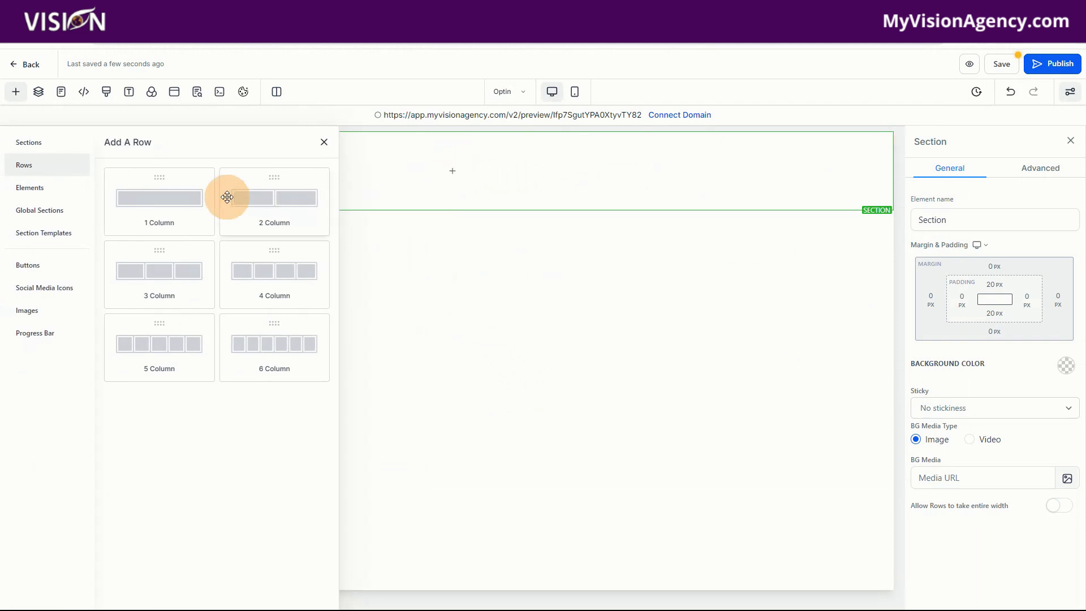
drag(158, 194, 491, 152)
- Add a Form element to the Optin page's column and check the existing forms available for it
click(459, 191)
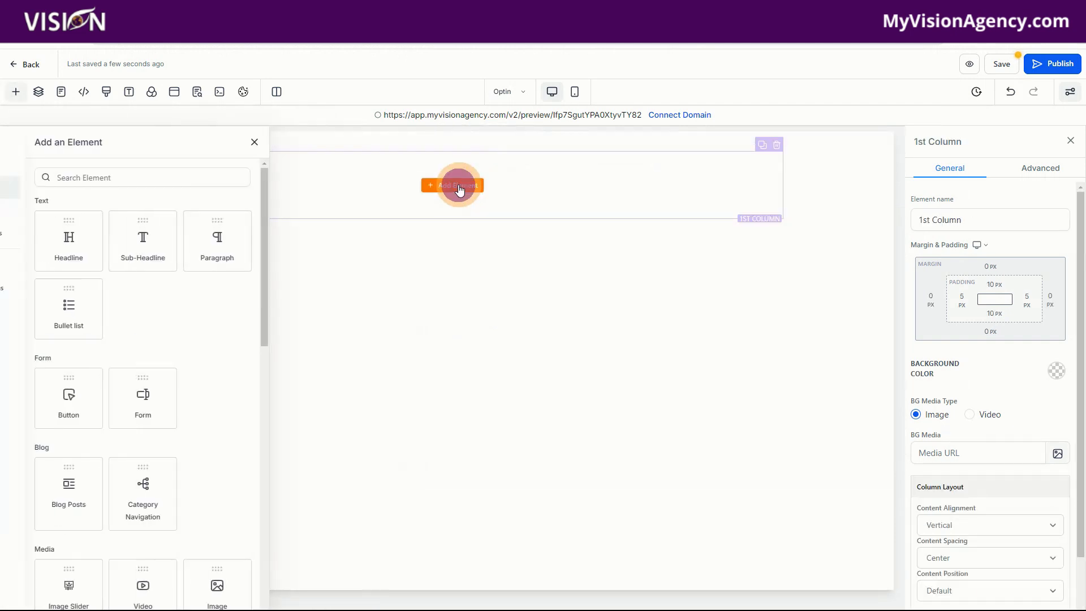
scroll(286, 500, down, 3)
drag(218, 196, 444, 185)
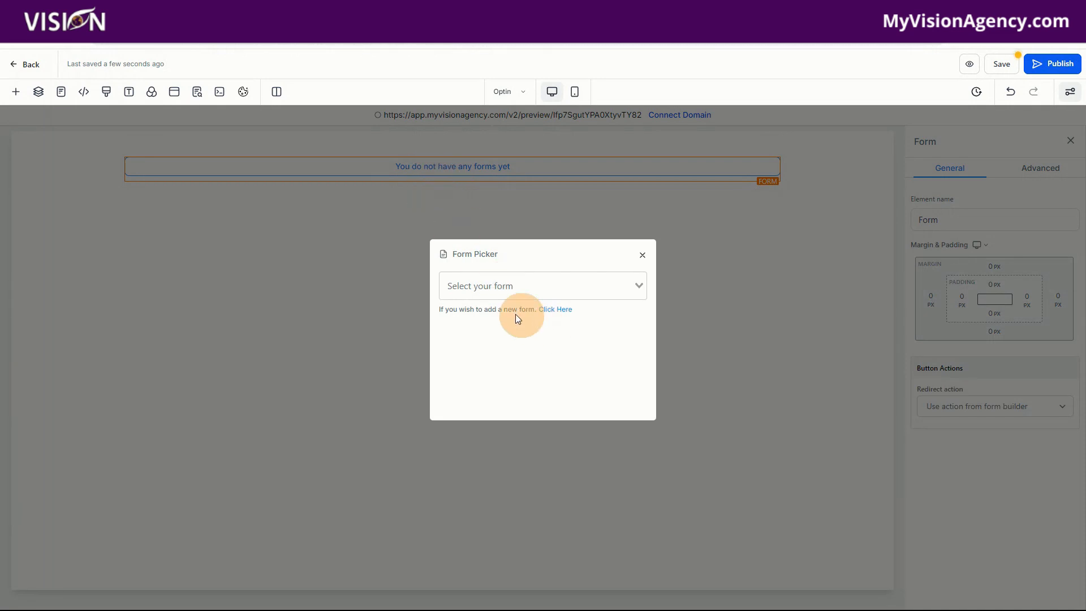
click(482, 280)
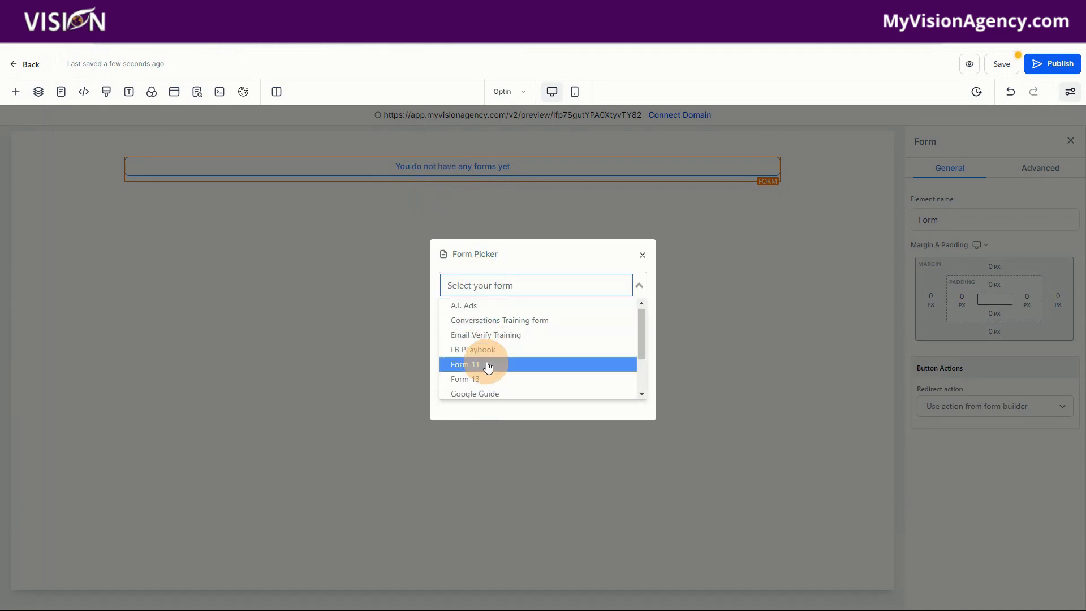
click(487, 255)
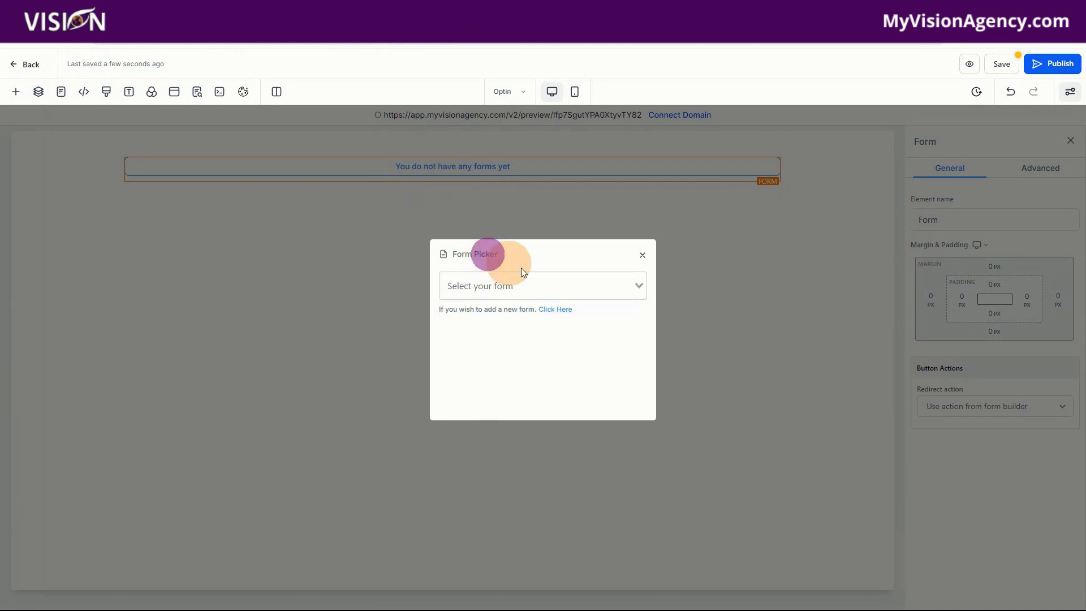
- Start a new form in the form builder from the Optin page's form picker, using the MVA Demo account's Forms list
click(557, 309)
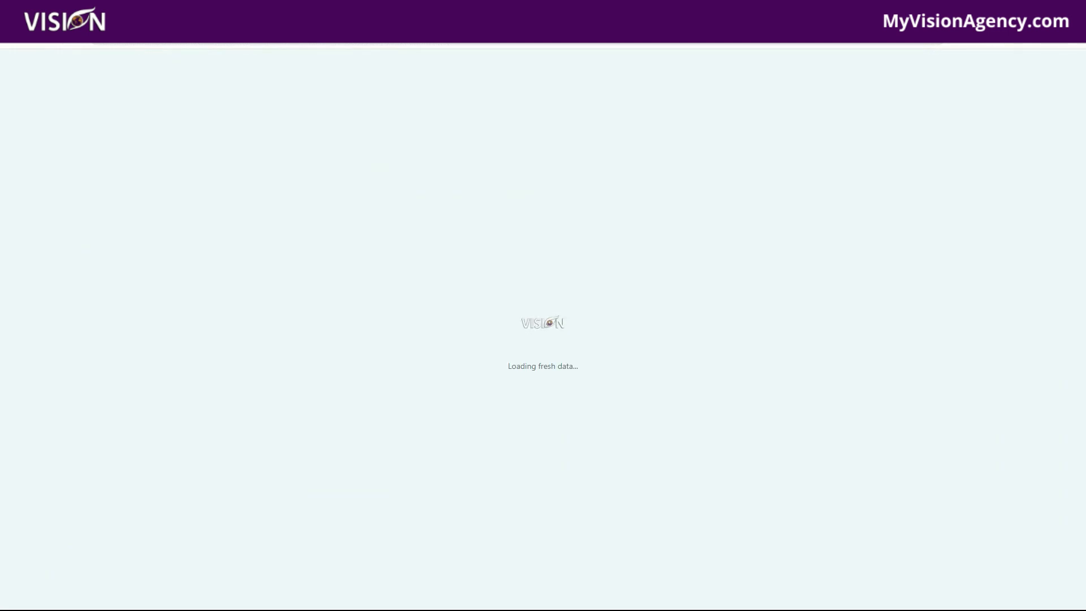
click(585, 93)
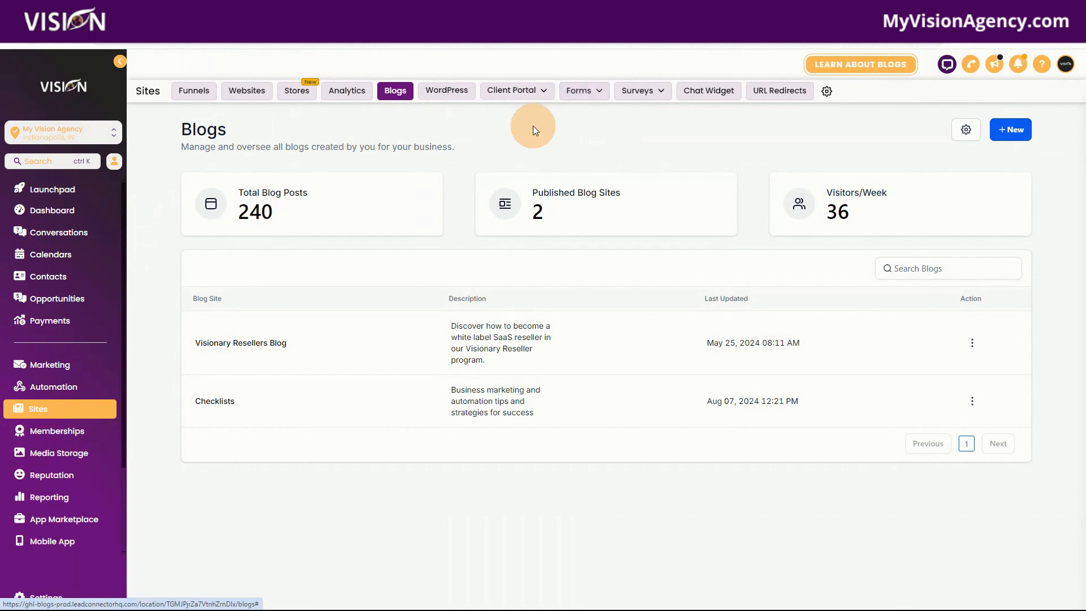
click(585, 90)
click(557, 111)
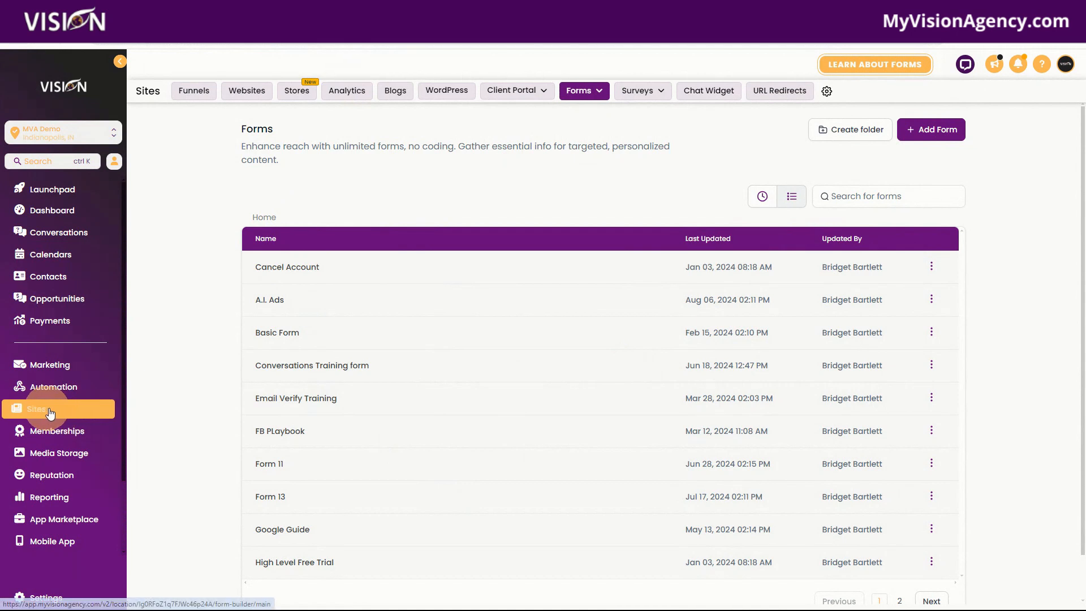
click(584, 90)
click(588, 110)
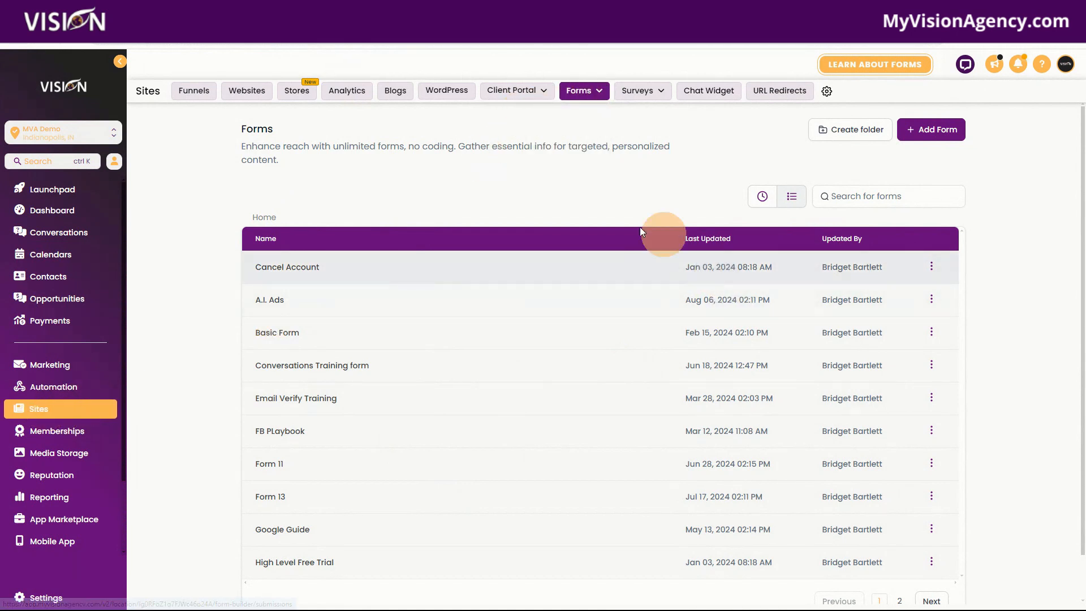
click(945, 136)
click(898, 85)
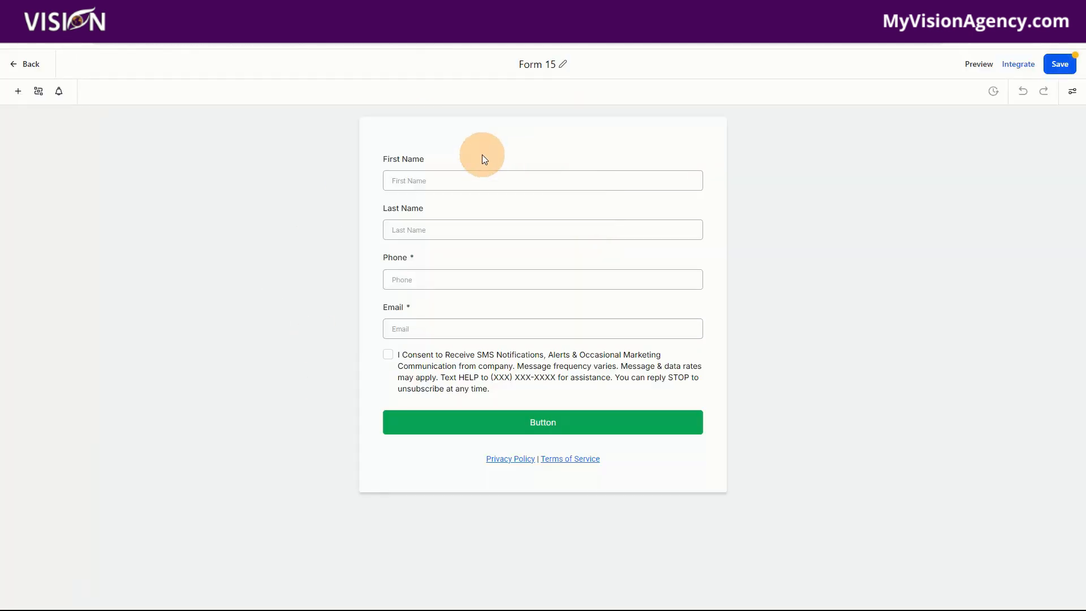
- Make the First Name field required and delete the Last Name field from the form
click(396, 163)
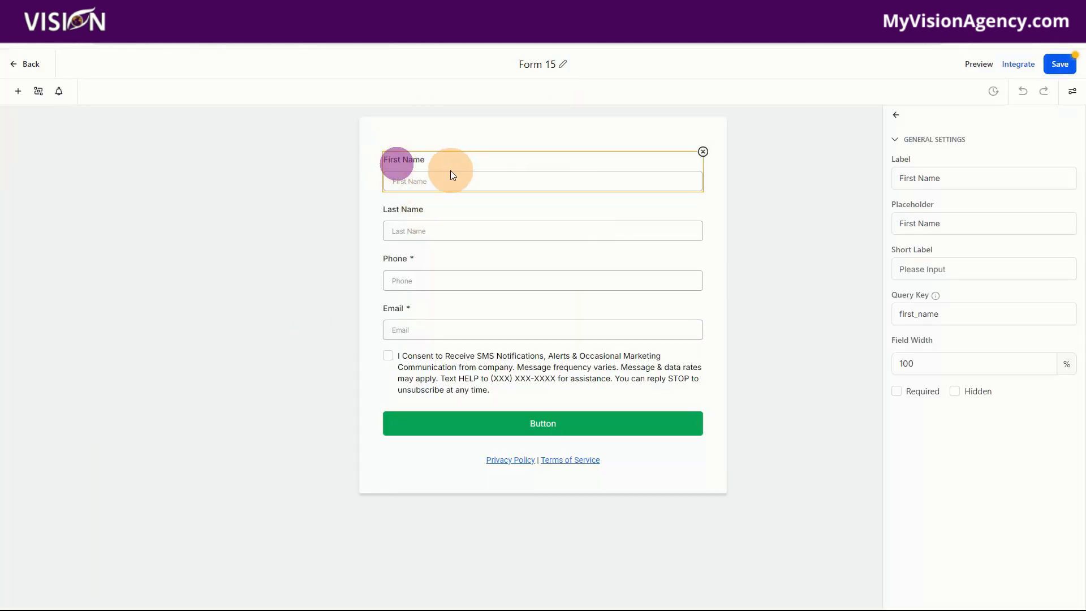
click(908, 395)
click(465, 225)
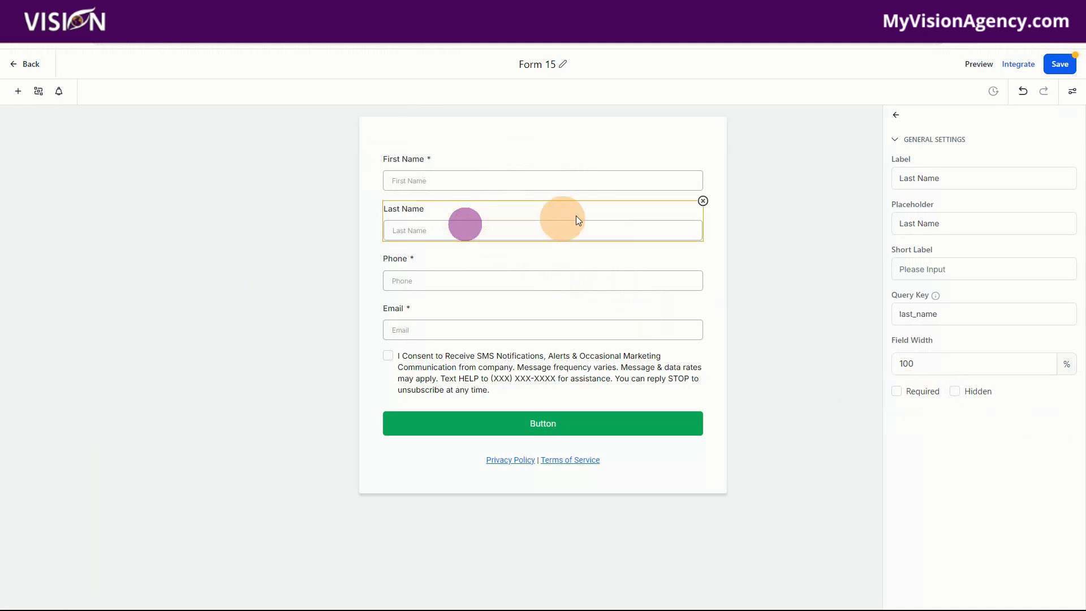
click(703, 201)
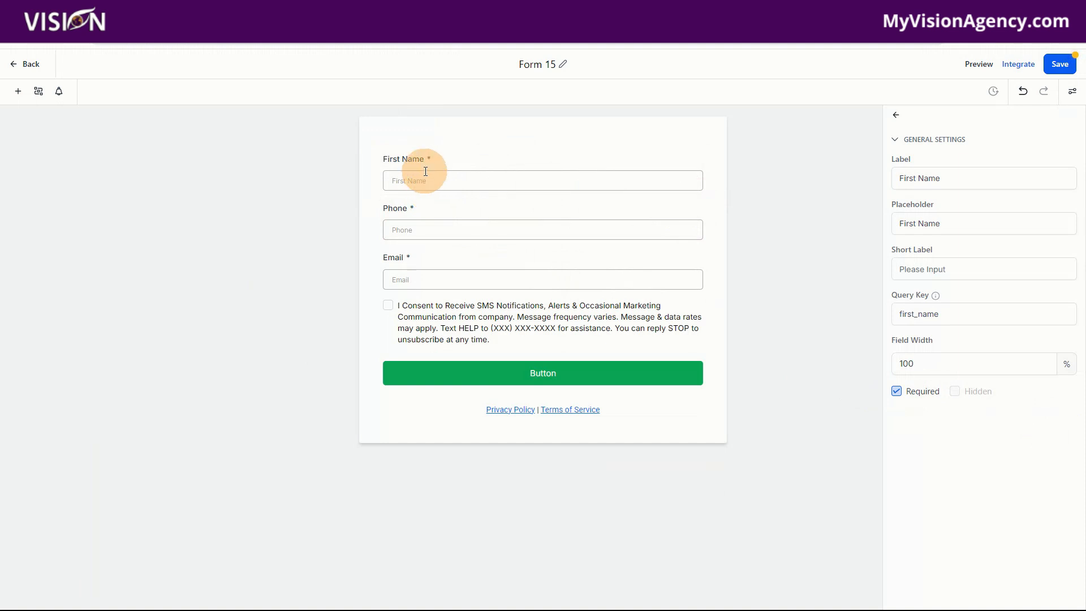
- Delete the Phone field, the SMS consent checkbox and the Privacy Policy and Terms of Service links from the form
click(432, 210)
click(703, 201)
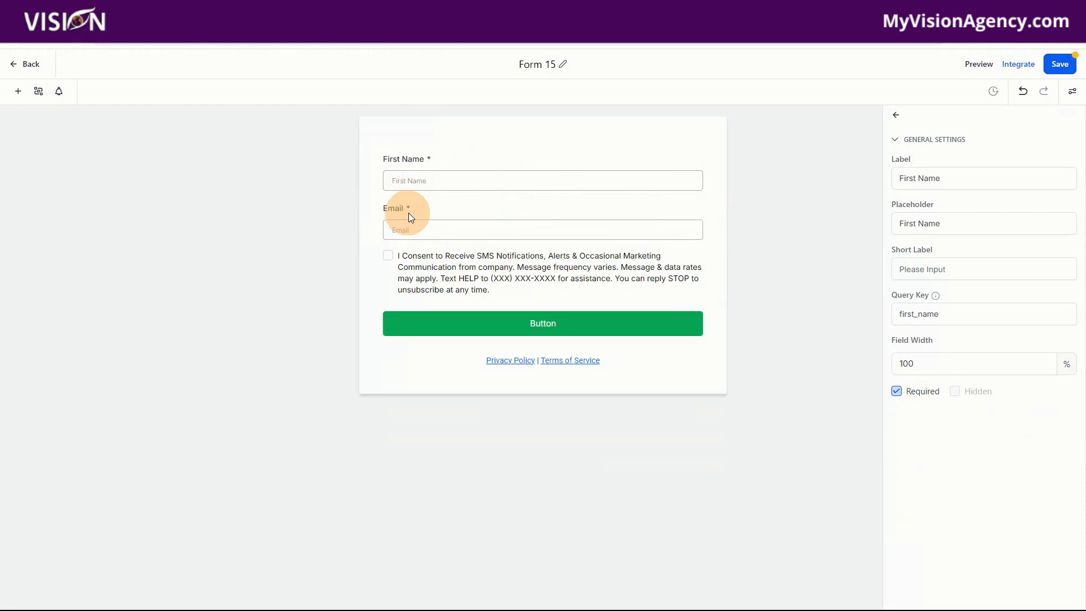
click(473, 270)
click(703, 251)
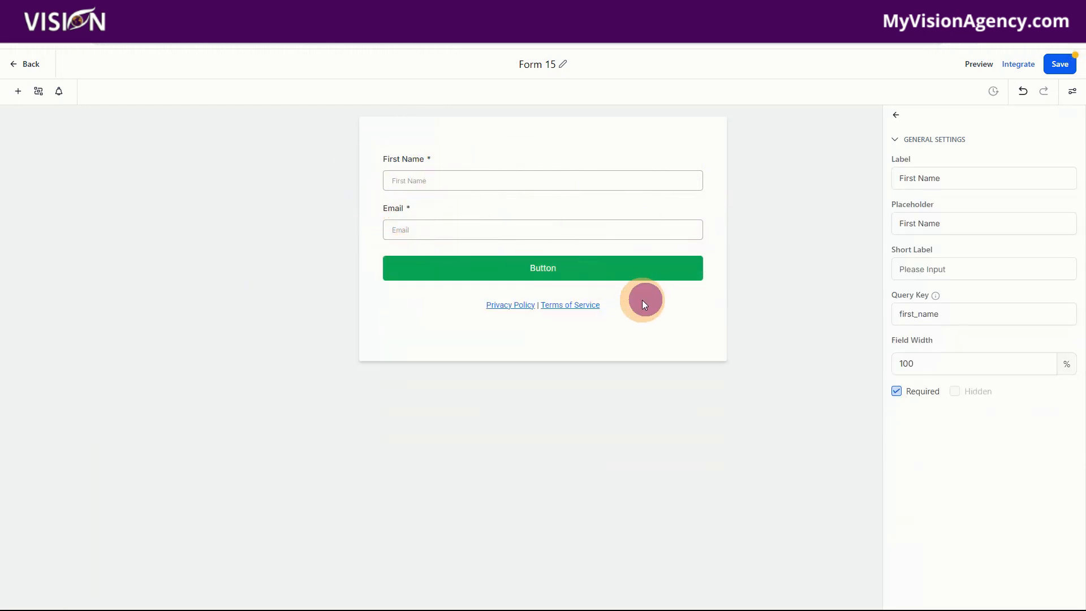
click(642, 304)
click(702, 292)
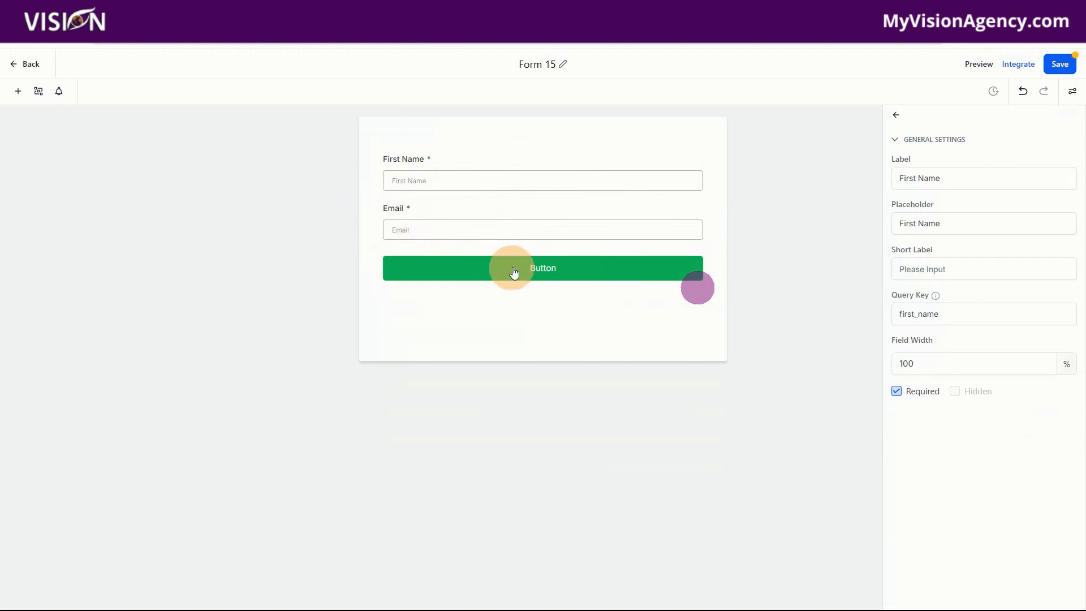
- Change the form button's text to "SUBMIT"
click(515, 270)
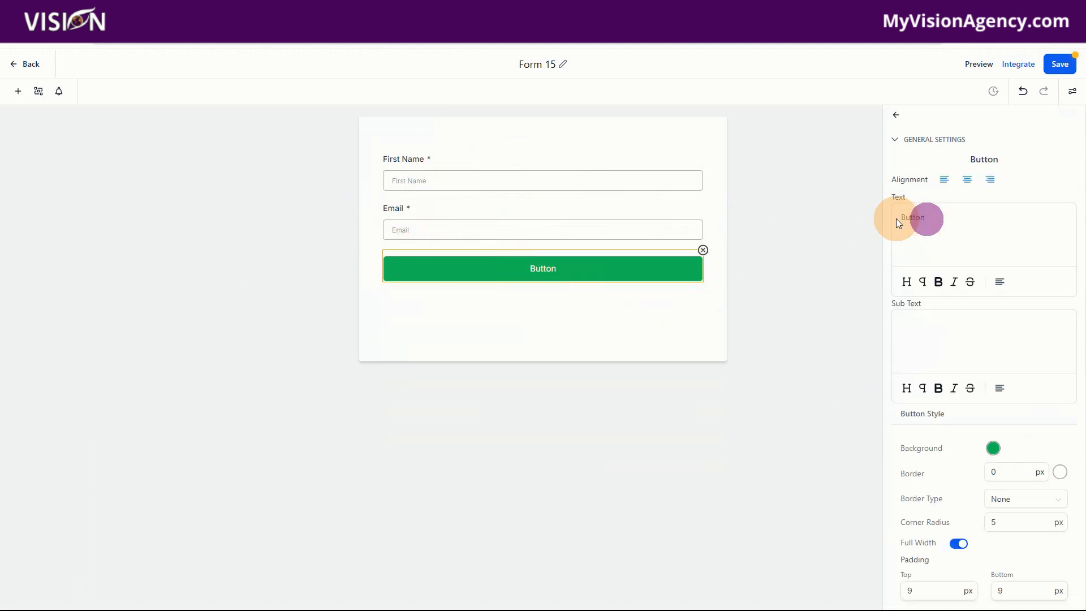
drag(927, 217, 897, 217)
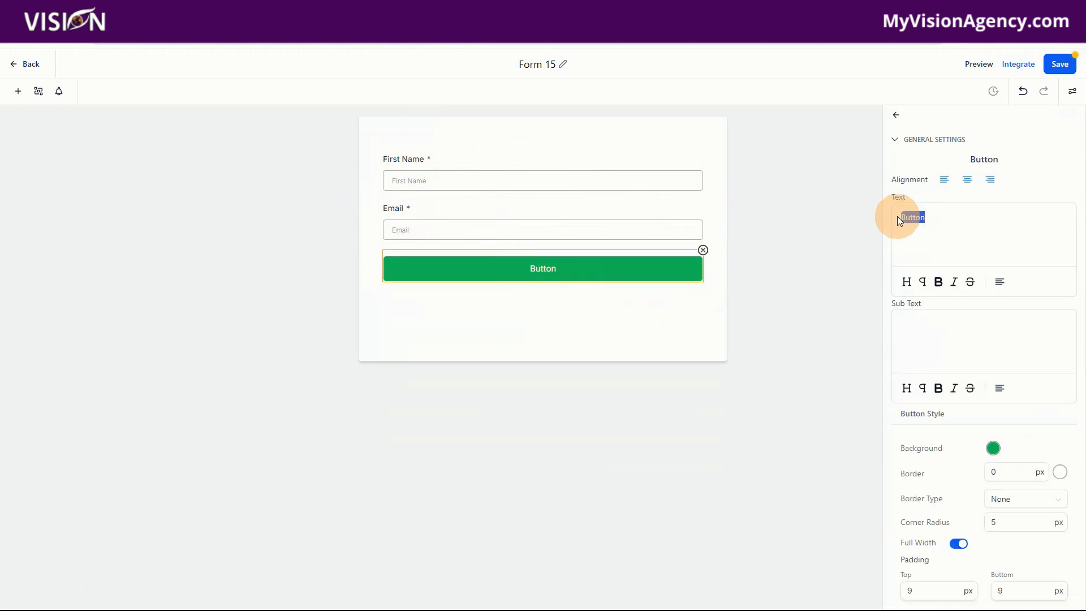
text(DOWNLOAD)
key(BackSpace)
key(BackSpace)
key(BackSpace)
key(BackSpace)
key(BackSpace)
key(BackSpace)
key(BackSpace)
key(BackSpace)
text(su)
key(BackSpace)
key(BackSpace)
text(SUBMIT)
- Set the SUBMIT button's background to black (#000000FF) and save the form
click(995, 452)
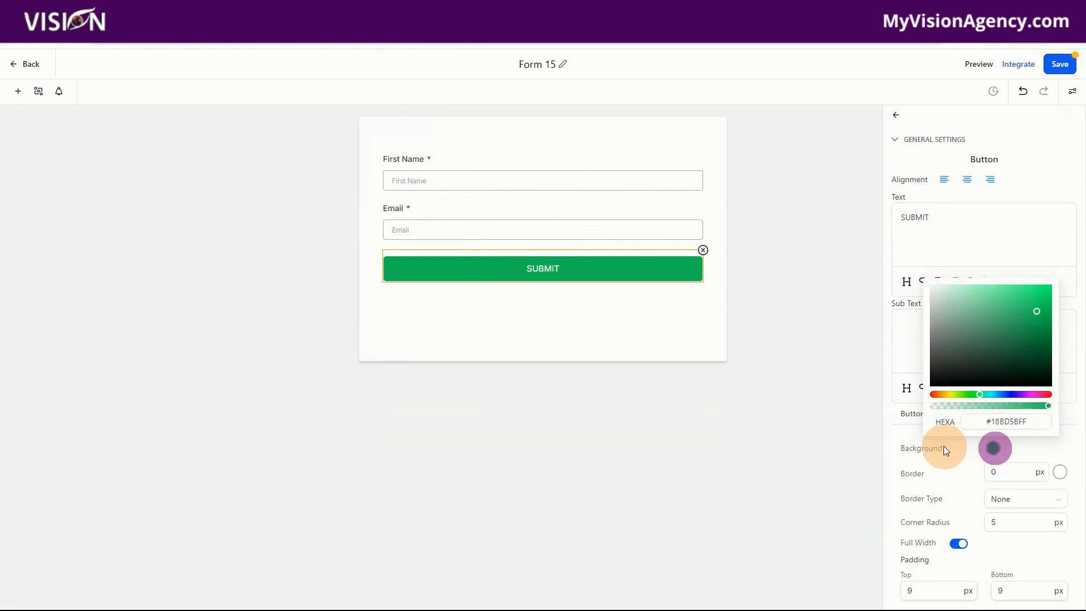
drag(928, 382, 923, 388)
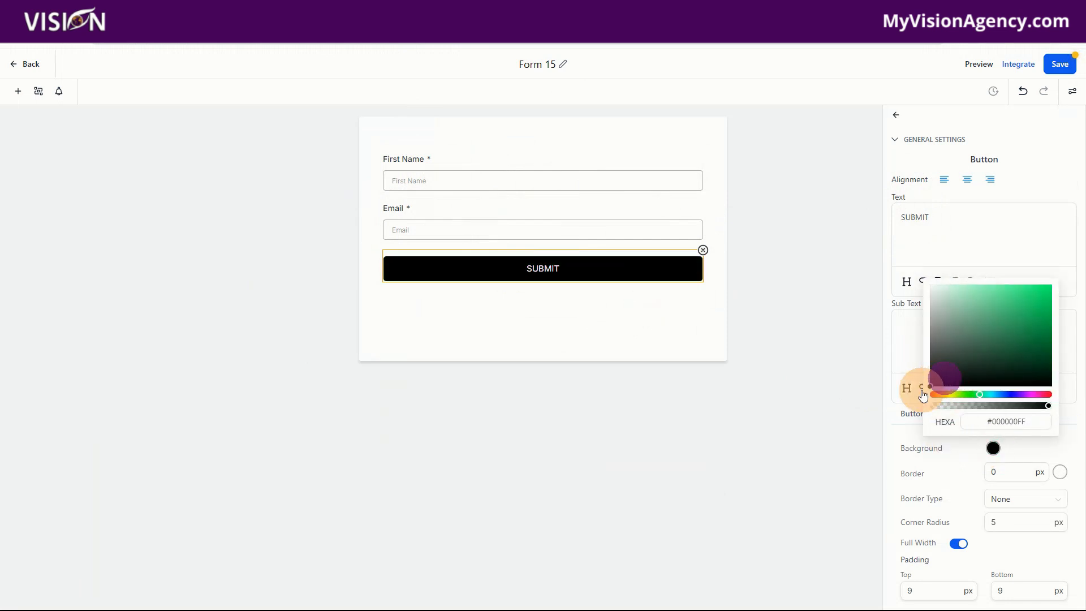
click(1060, 64)
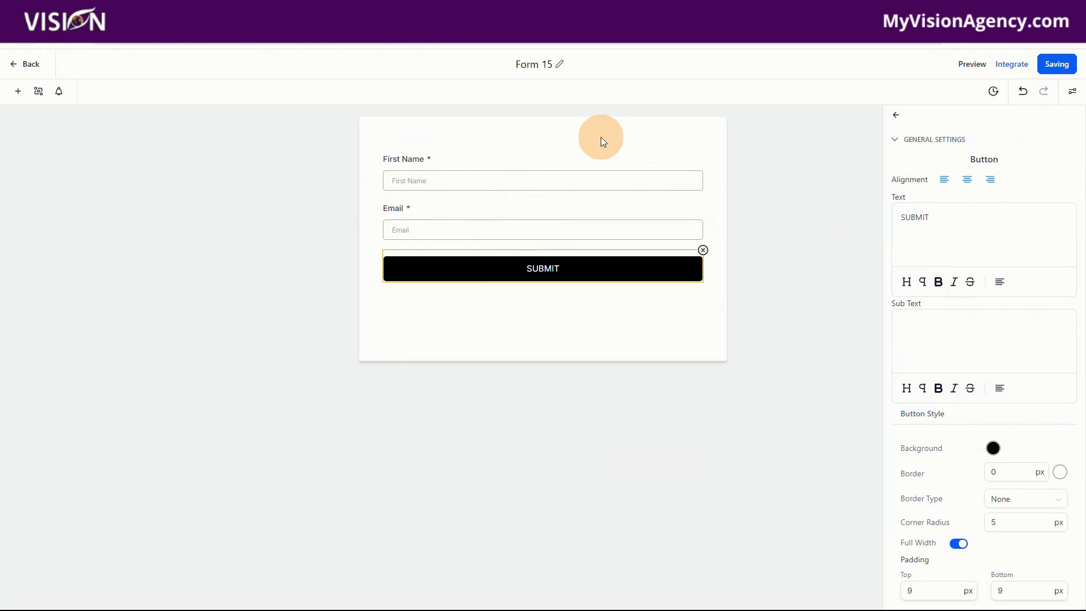
- Check how the live form looks through its form link, and close the integration options
click(1016, 66)
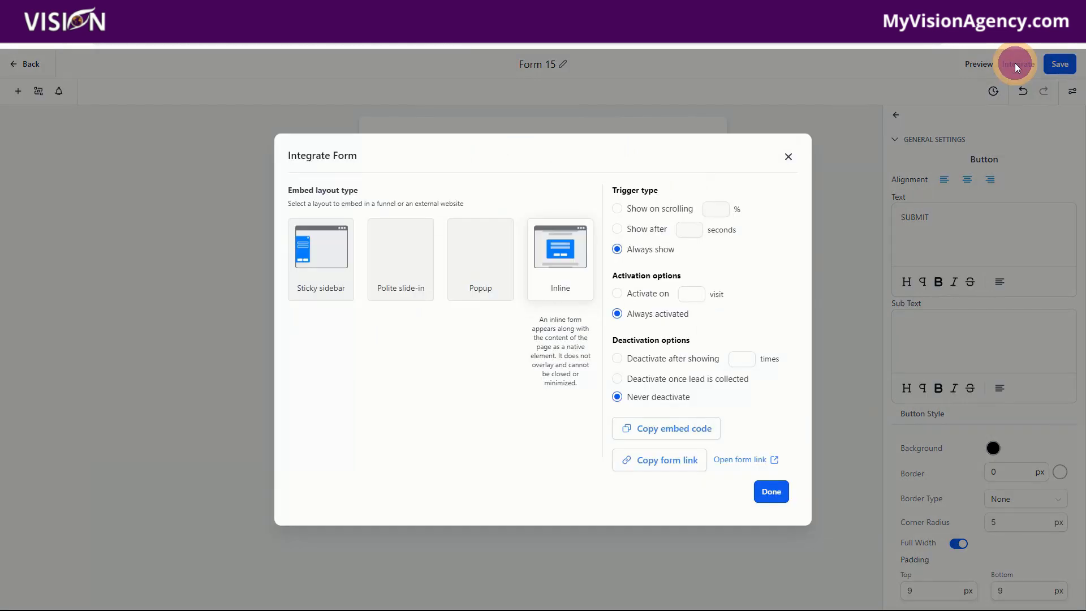
click(737, 465)
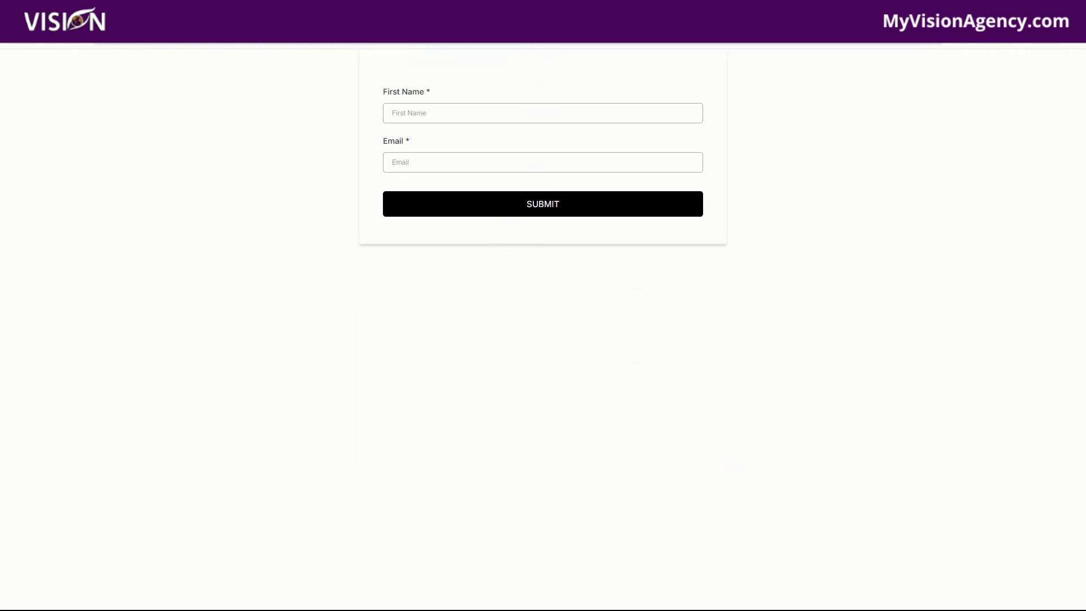
click(546, 10)
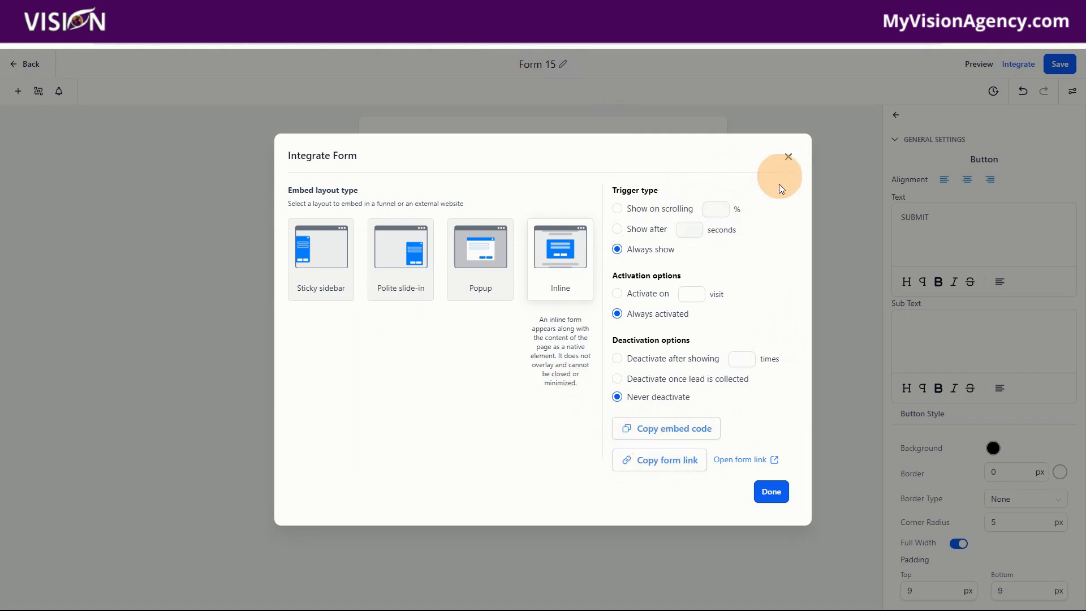
click(788, 157)
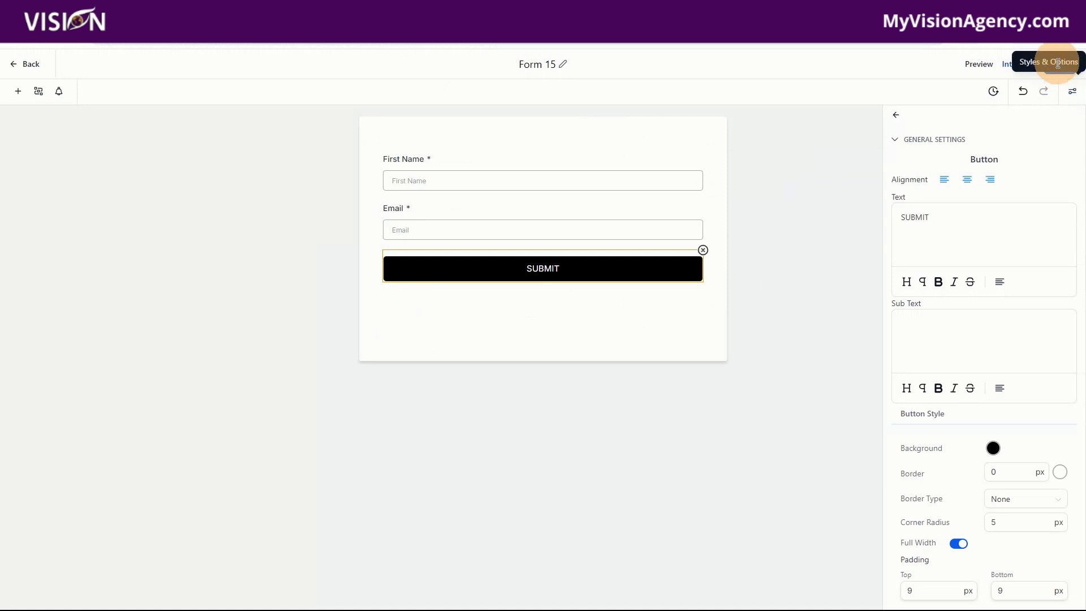
- Rename the form to "Lead Magnet Form" and save it
drag(553, 62, 516, 59)
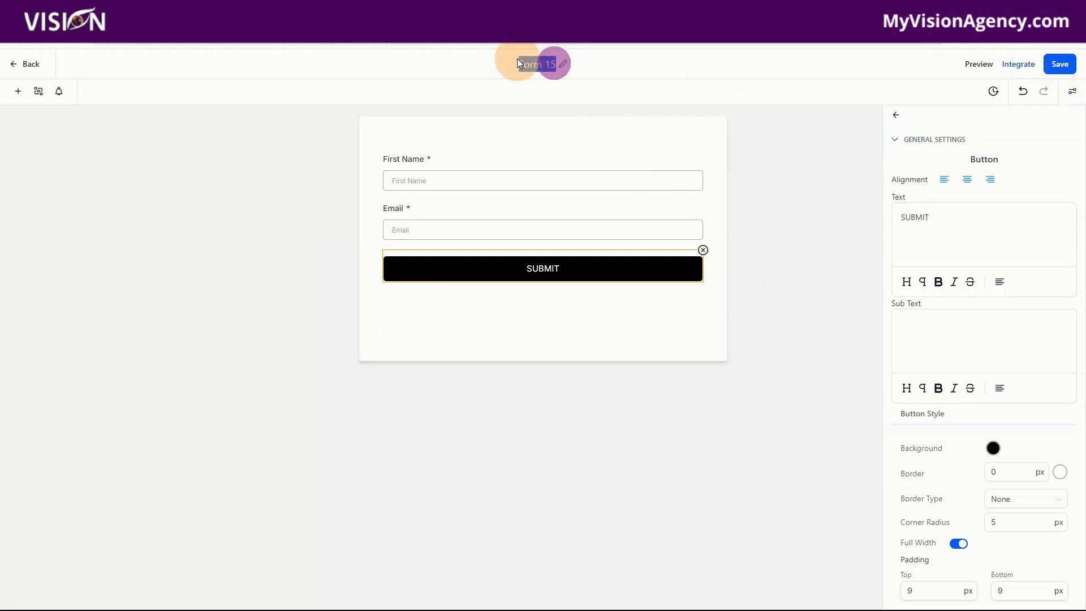
text(Lead Magnet)
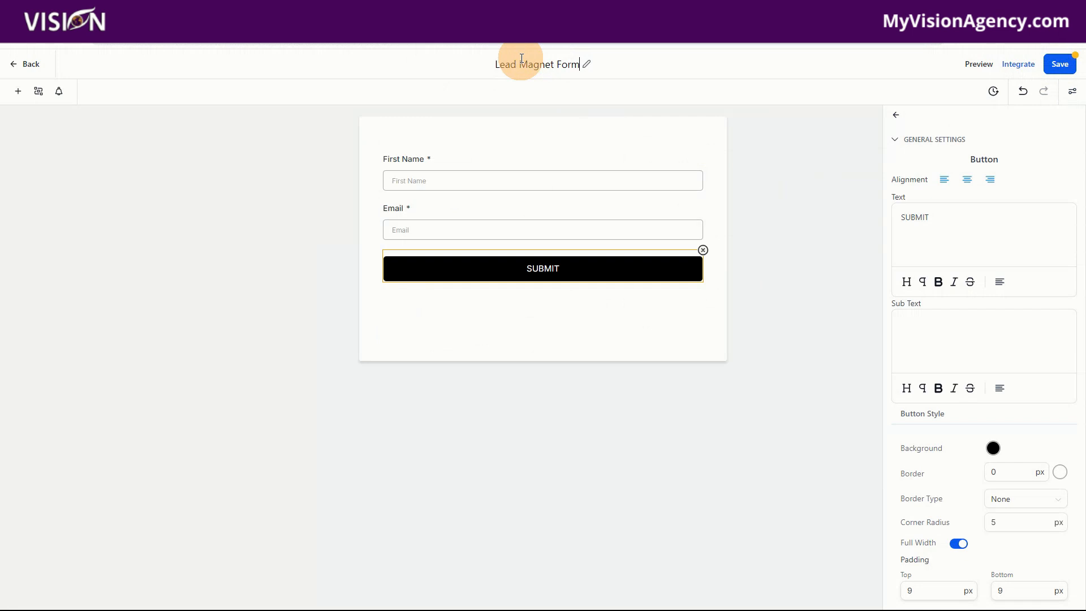
click(677, 89)
click(1059, 64)
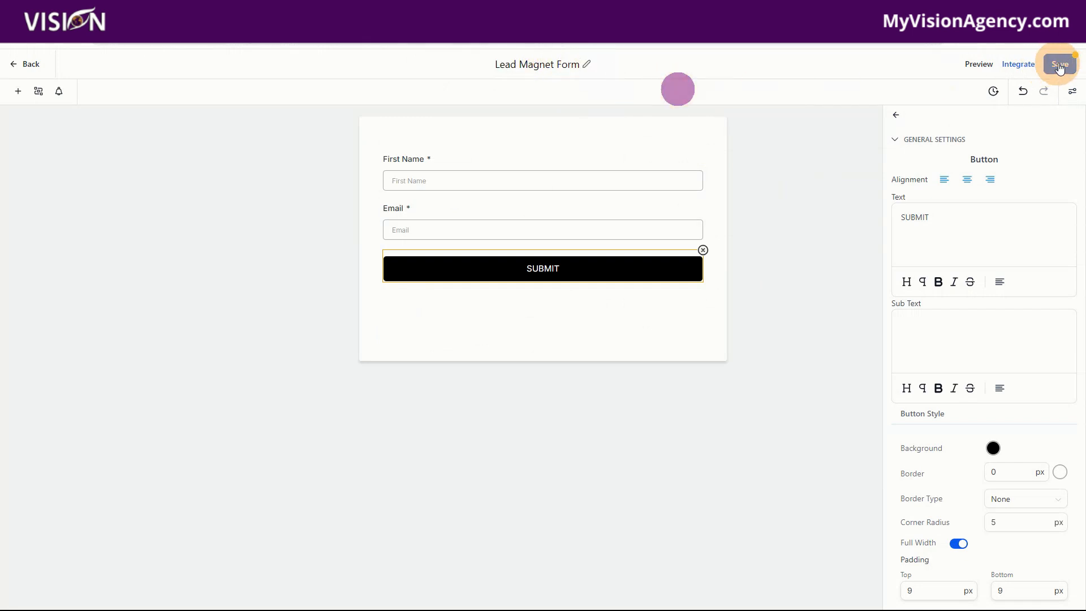
- Set the form's on-submit action to Open URL, leaving the URL blank, and save the form
click(897, 116)
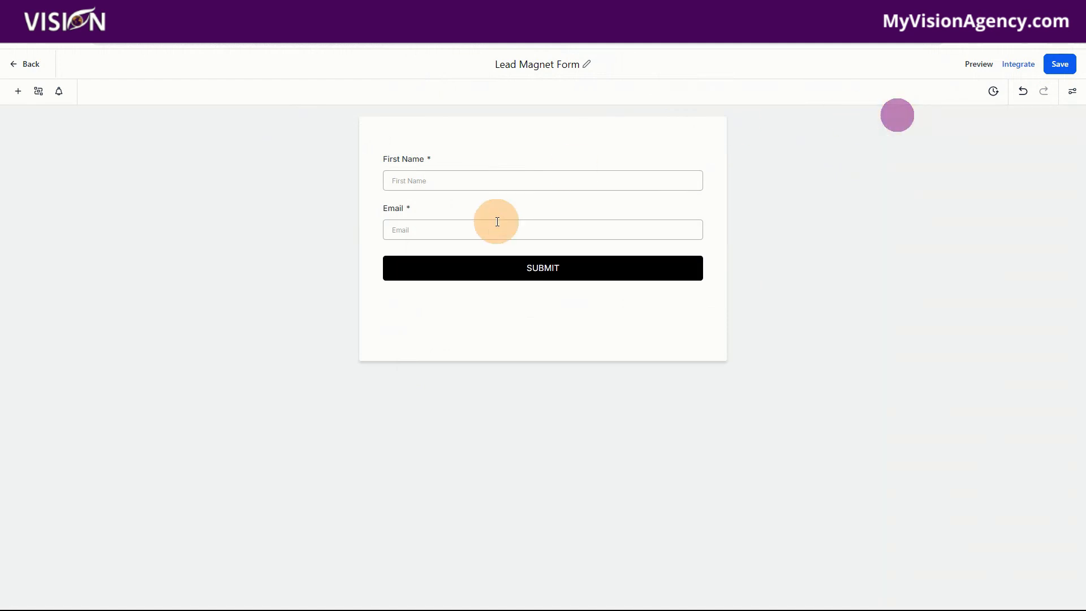
click(498, 186)
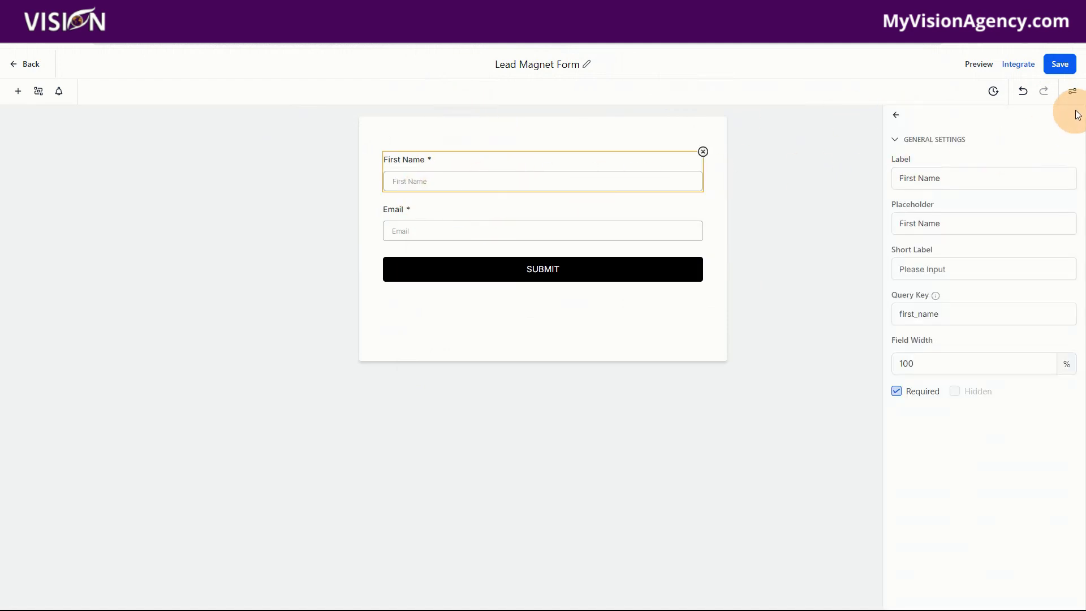
click(1072, 92)
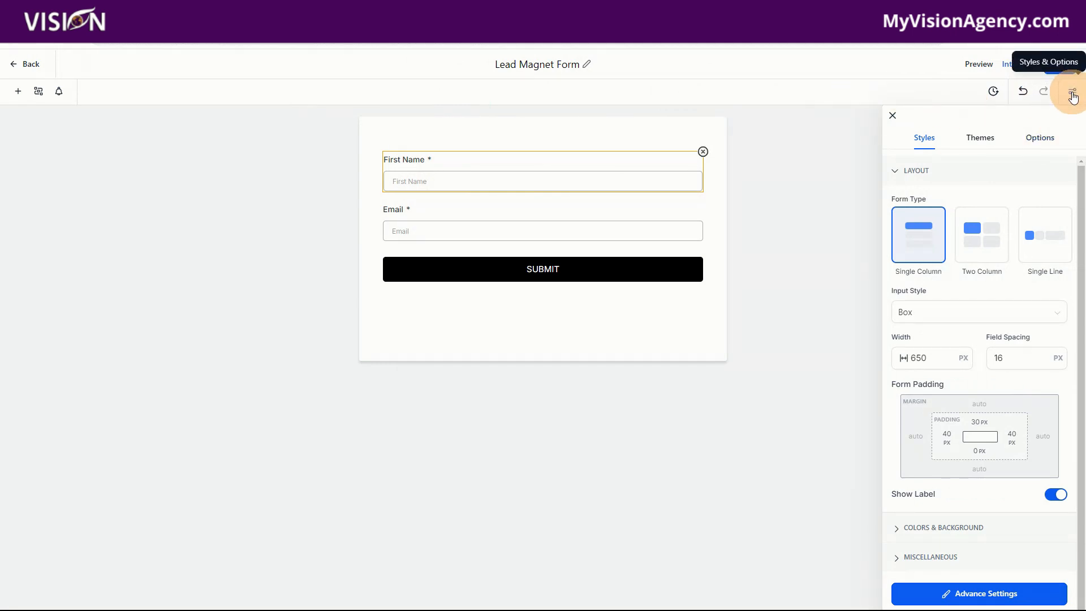
click(1039, 141)
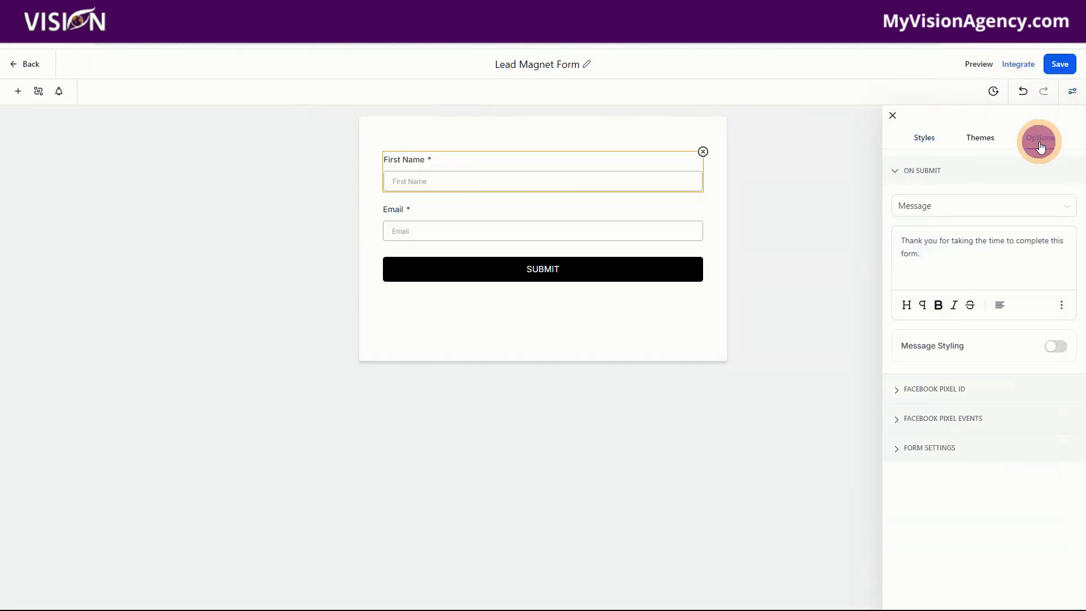
click(919, 205)
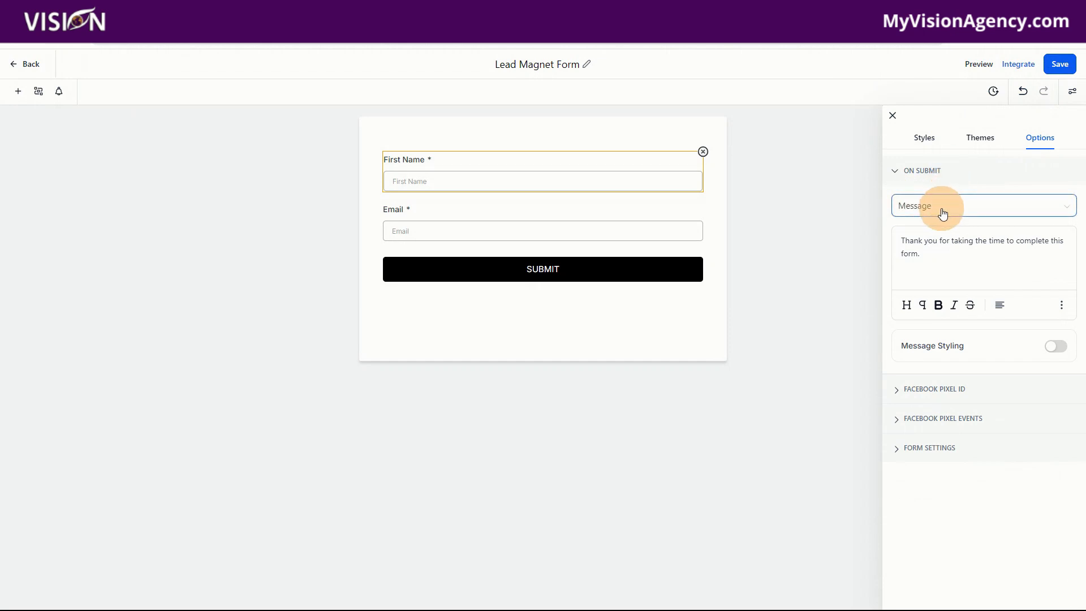
click(939, 208)
click(925, 233)
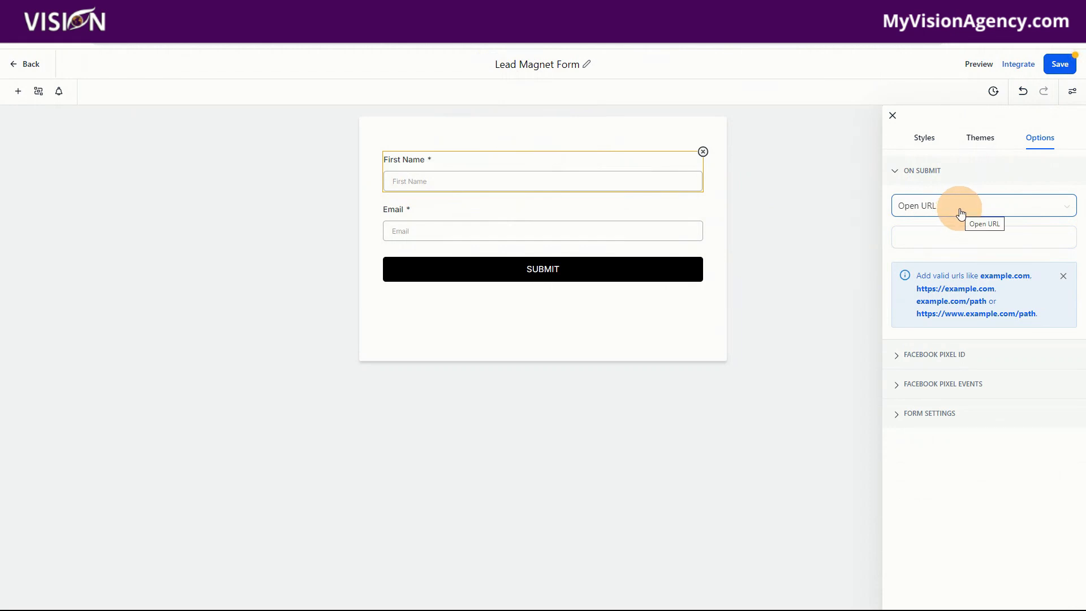
click(952, 237)
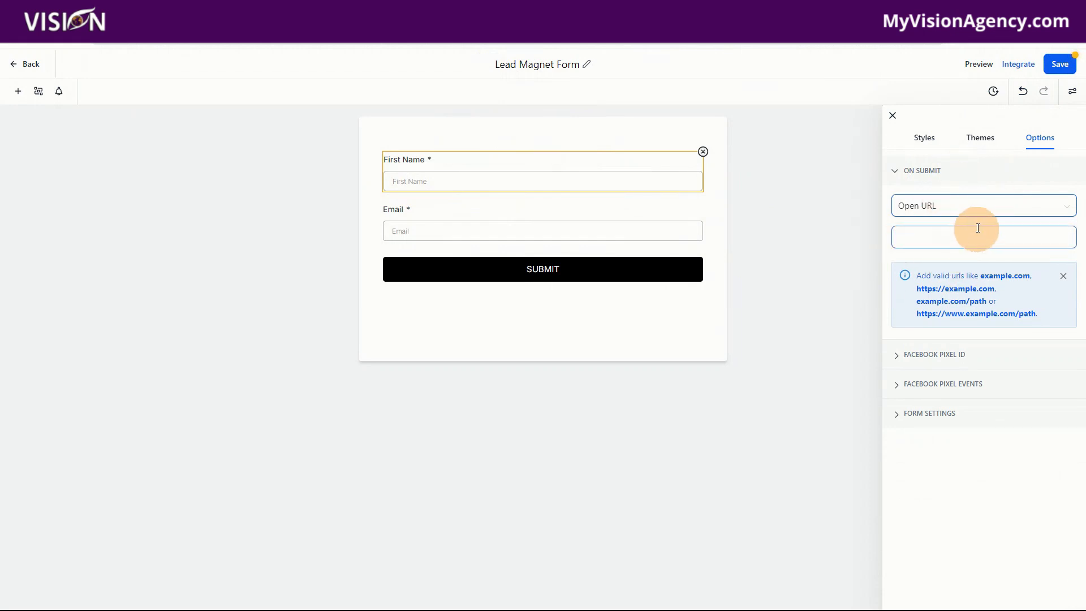
click(1062, 66)
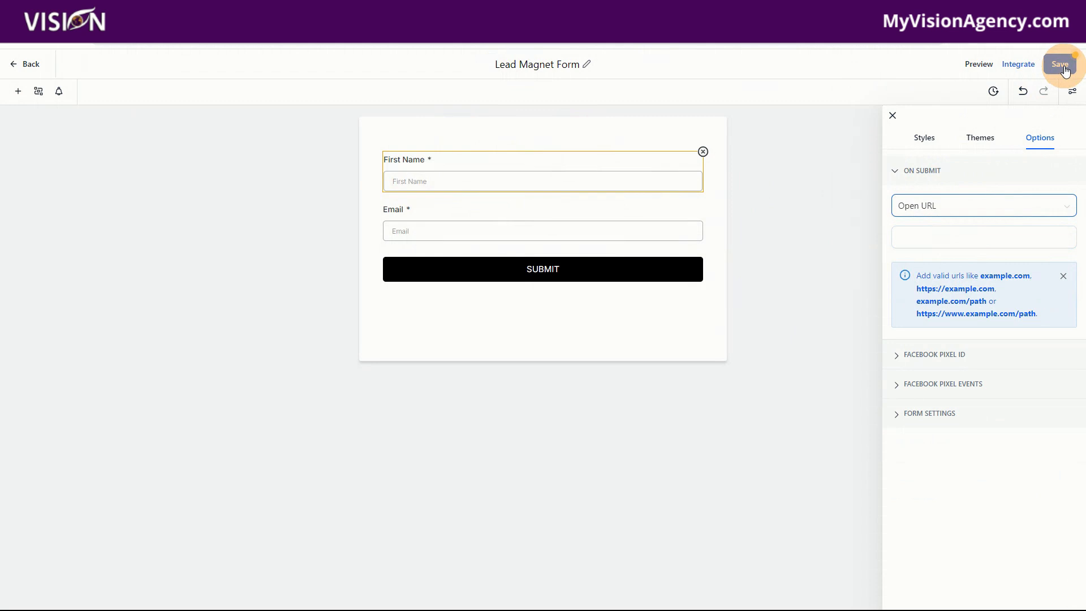
click(956, 236)
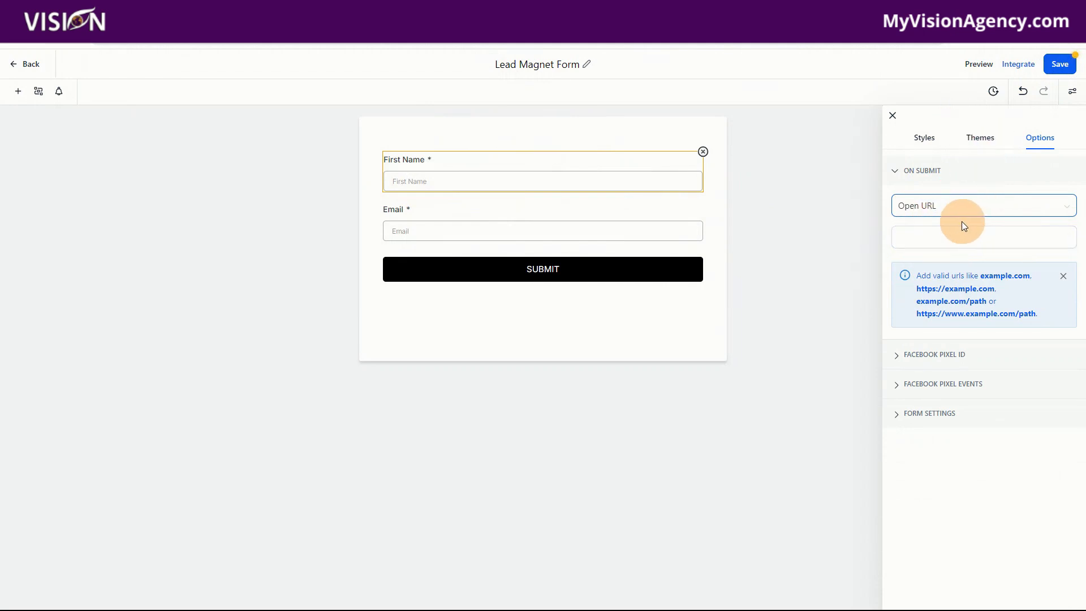
click(1059, 65)
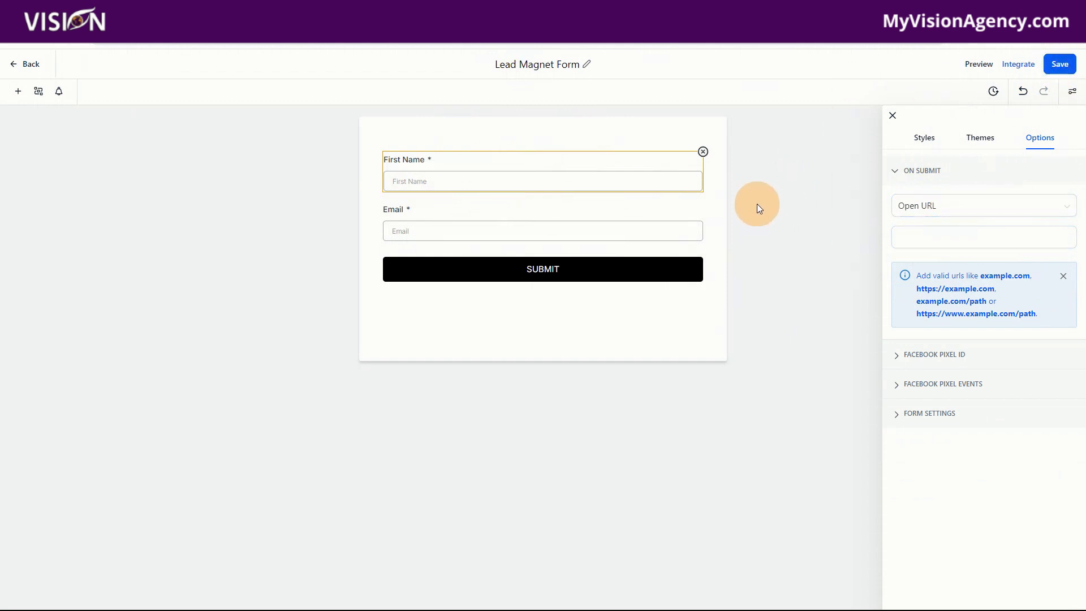
- Leave the form builder and return to the Optin page's form picker
click(17, 57)
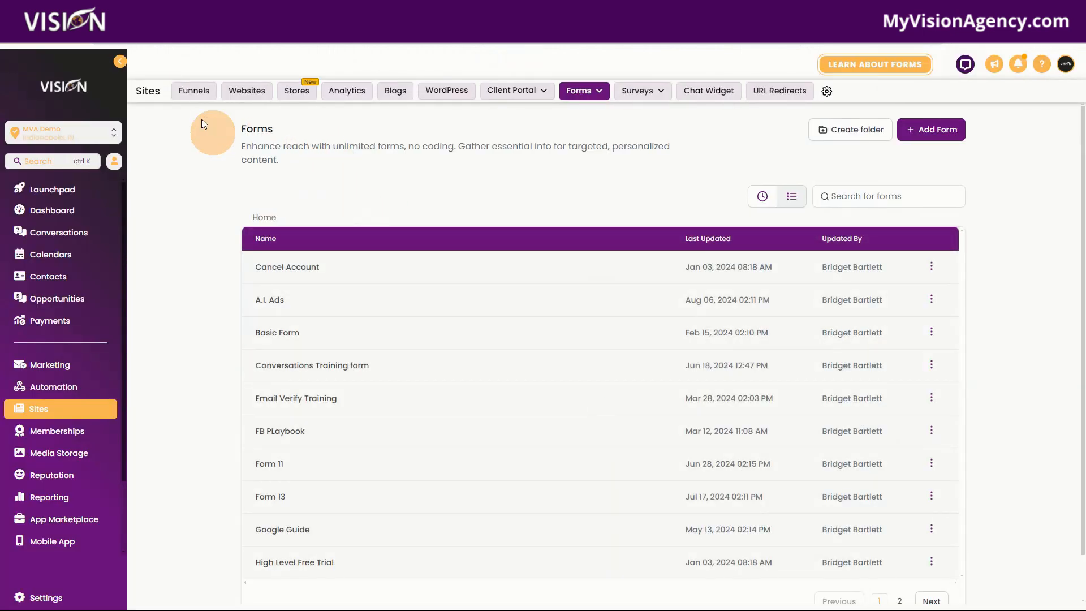
click(188, 98)
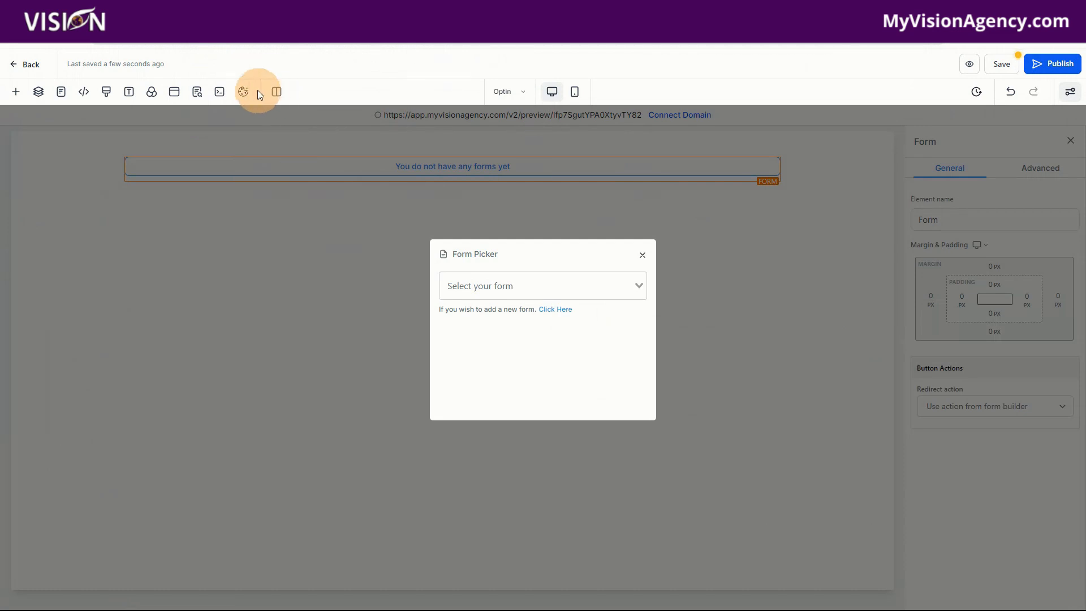
- Pick the Lead Magnet Form for the Optin page's form element and save the page
click(472, 281)
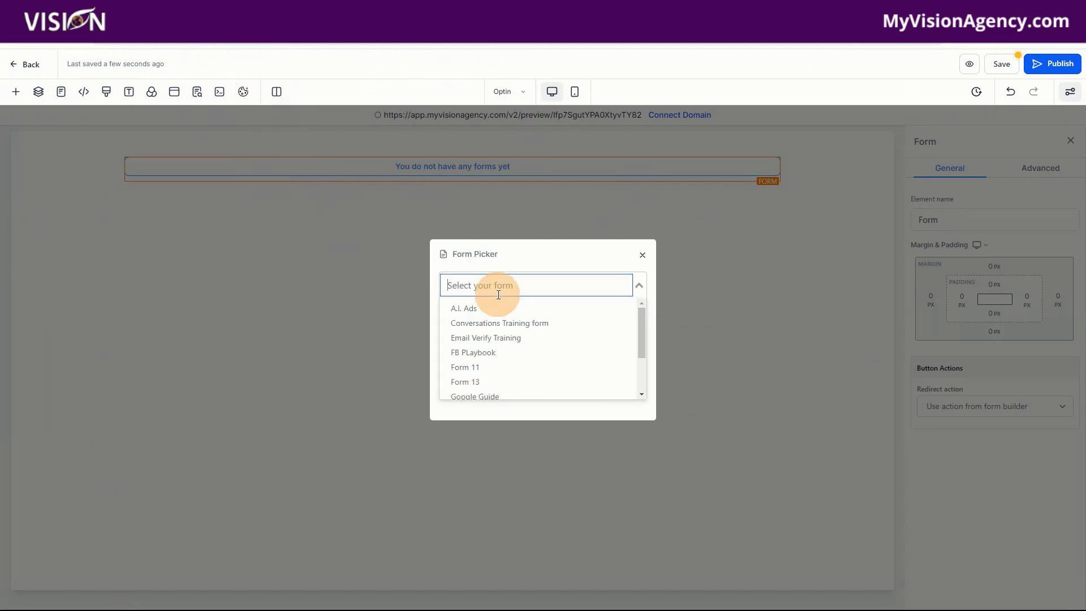
text(lead)
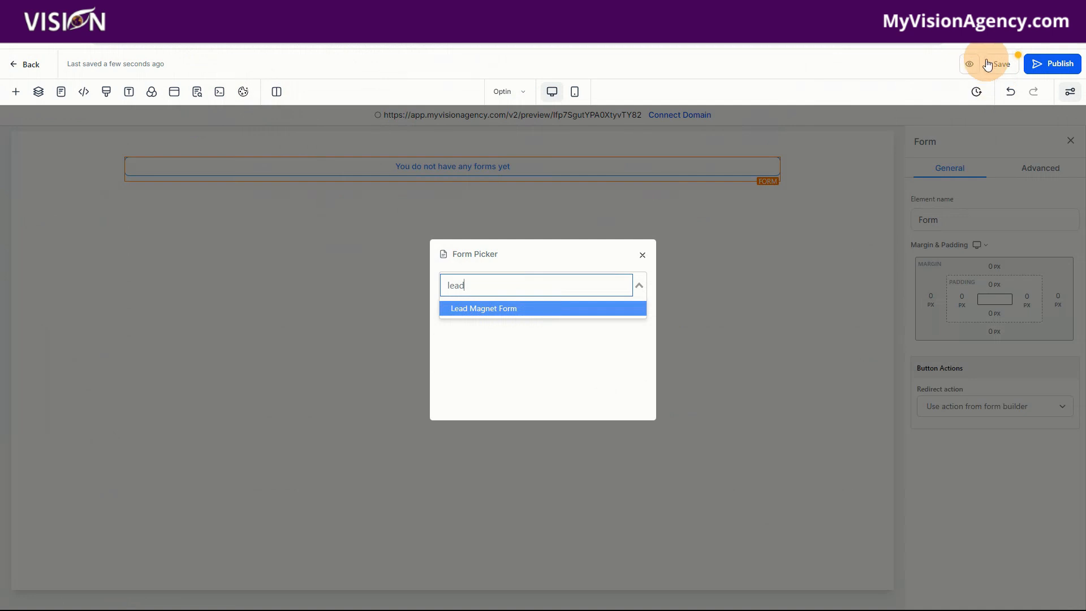
click(485, 285)
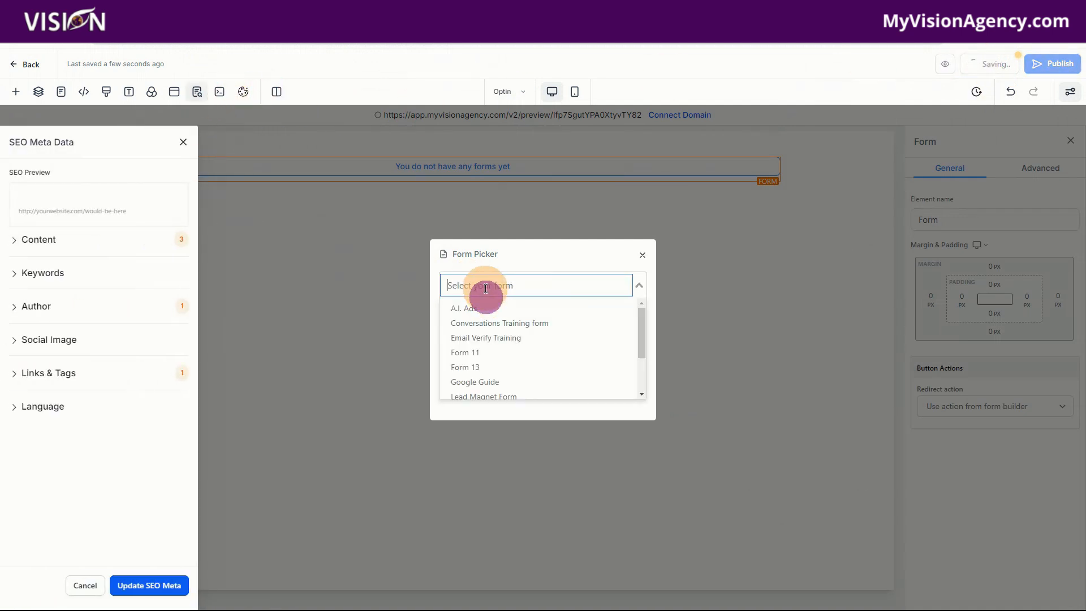
text(ad)
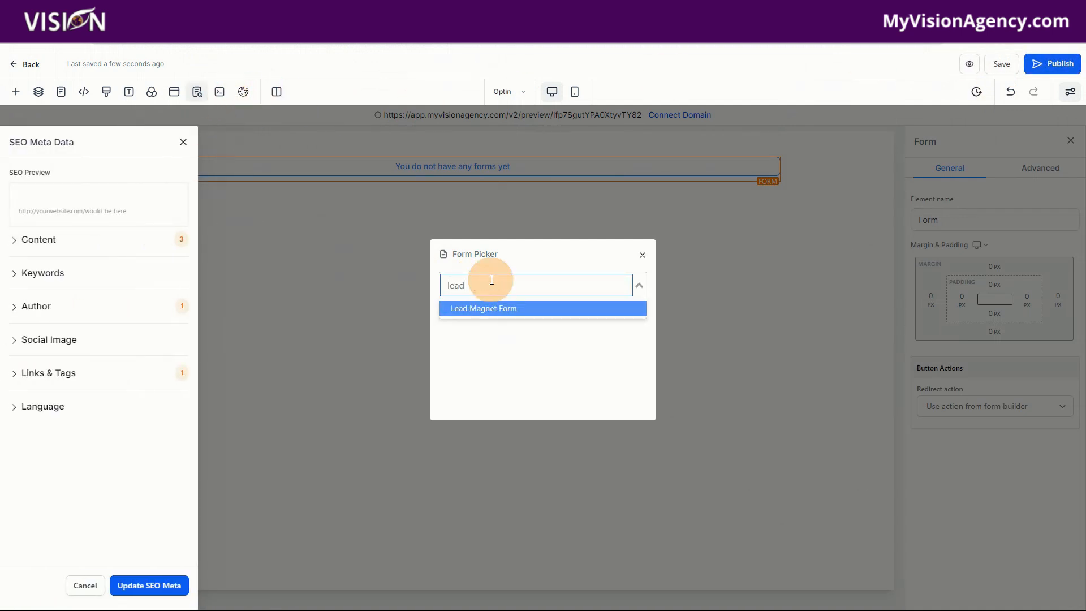
click(497, 309)
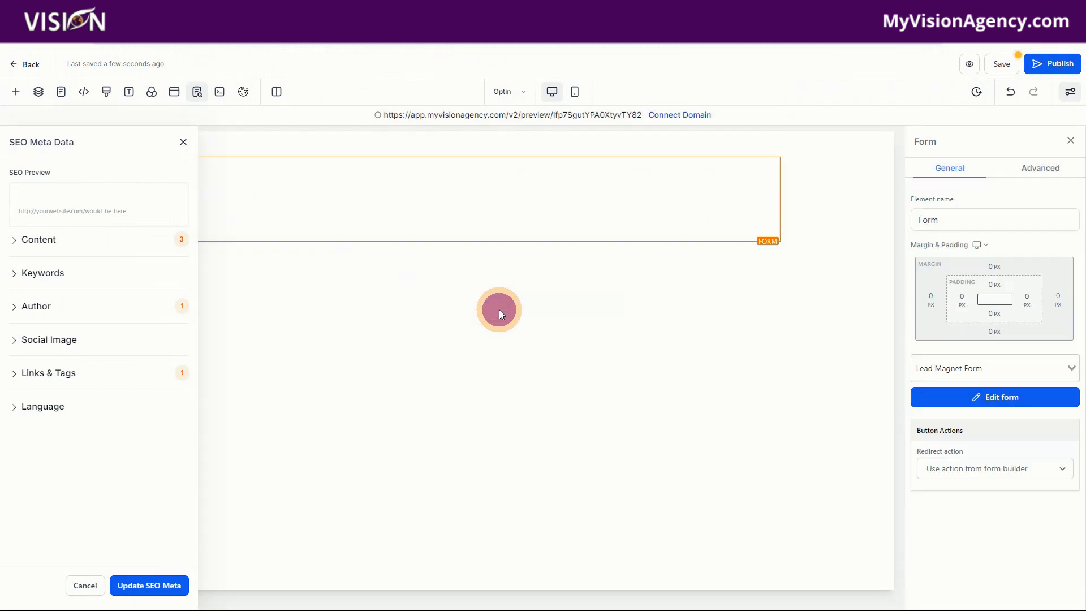
click(183, 142)
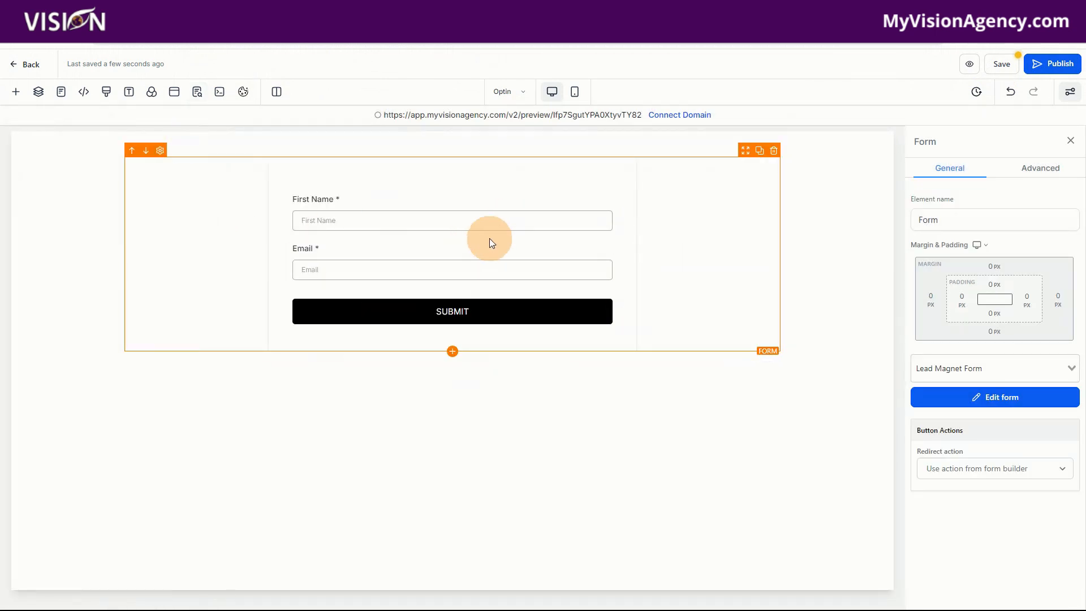
click(1001, 63)
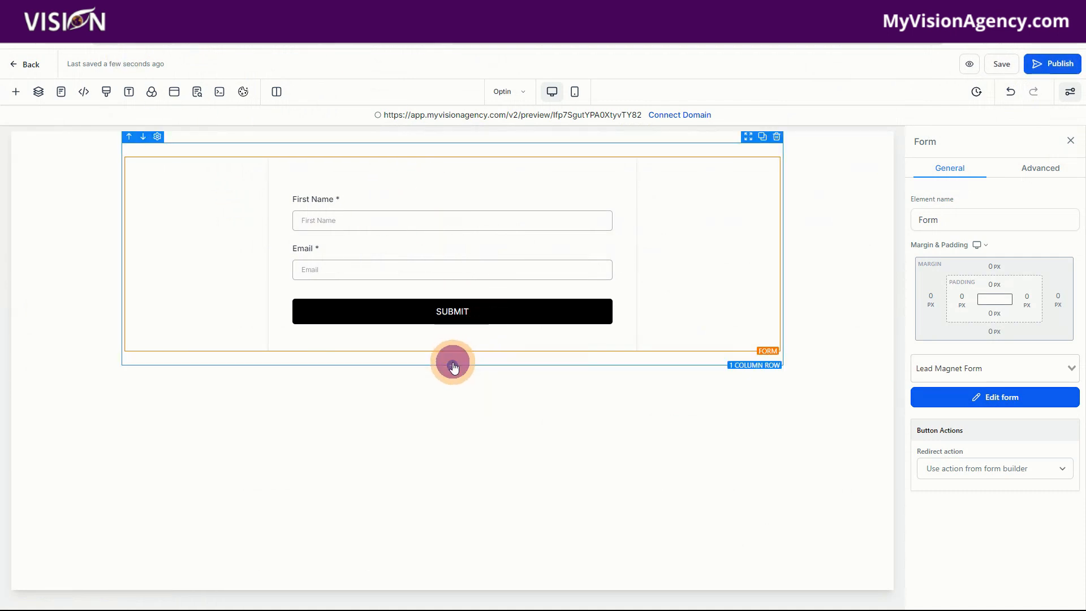
- Add a one-column row above the form on the Optin page and place a headline element in it
click(453, 366)
drag(141, 199, 444, 202)
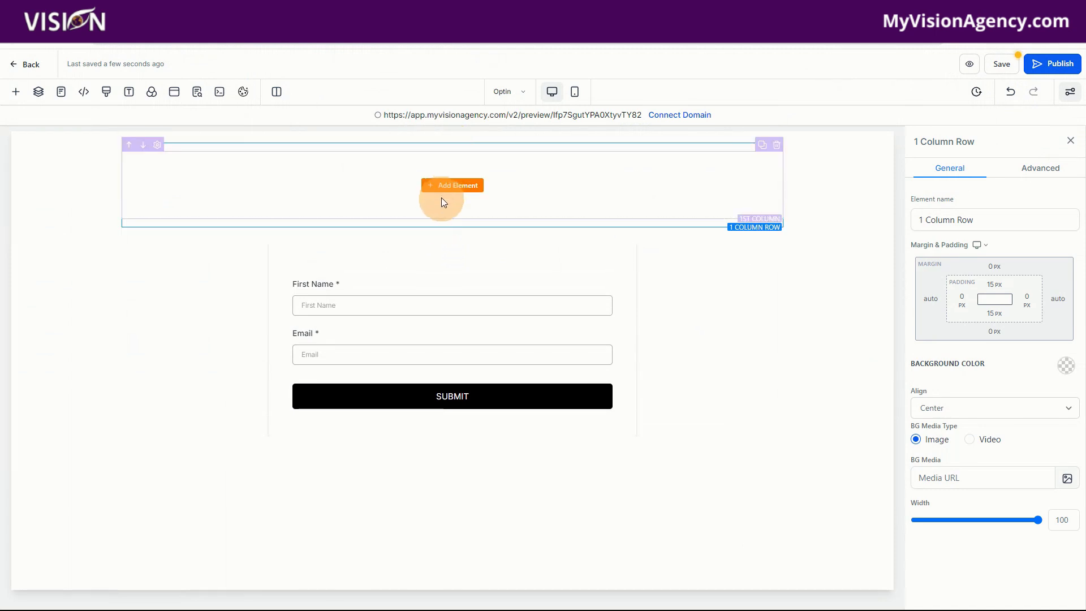
click(447, 189)
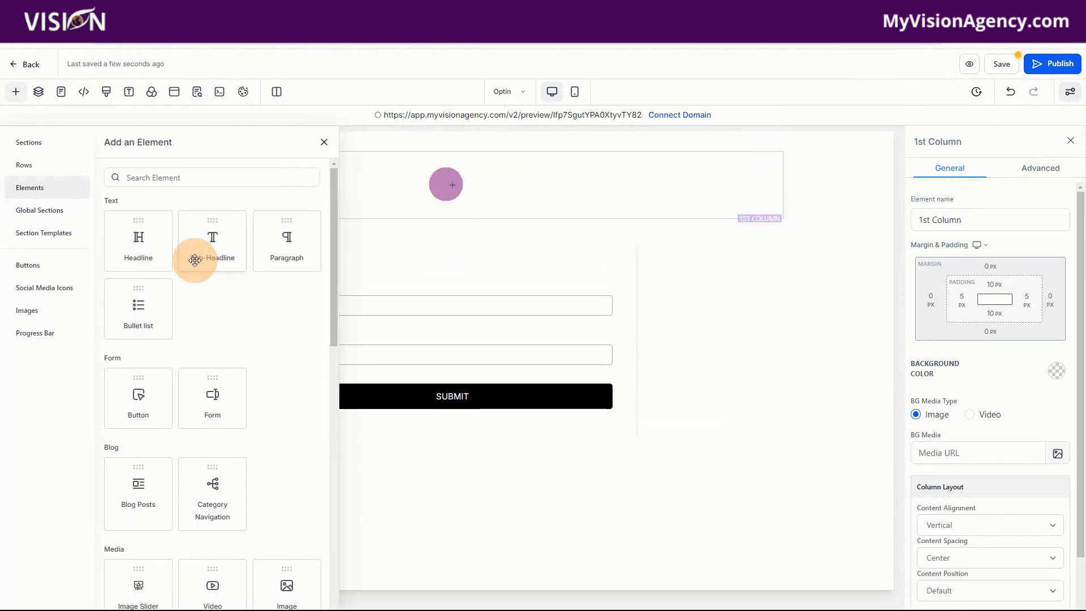
drag(141, 243, 135, 169)
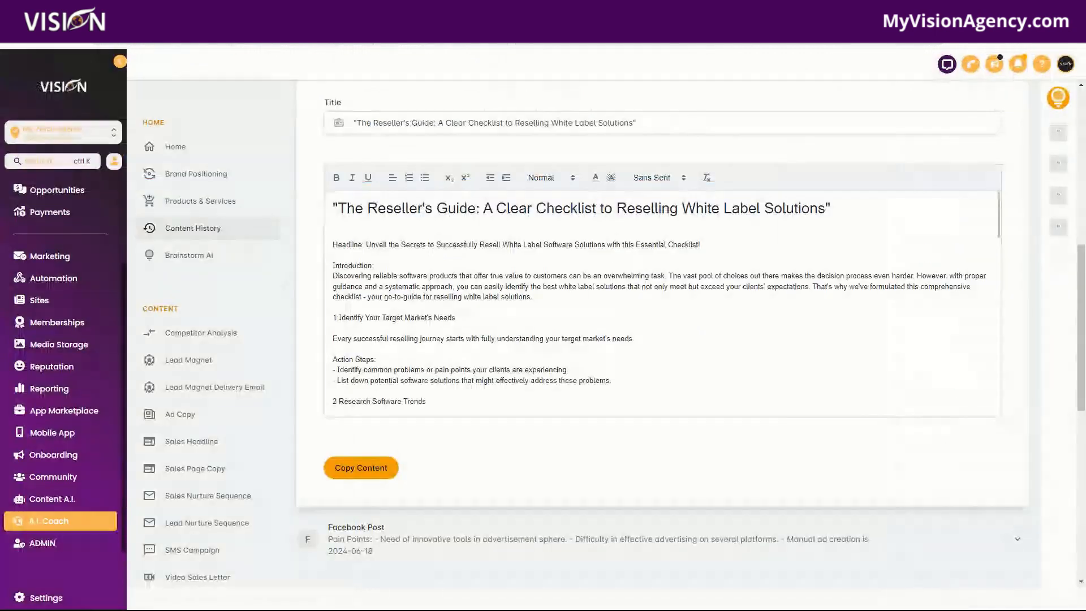
- Replace the headline with "The Reseller's Guide: A Clear Checklist to Reselling White Label Solutions" copied from the A.I. Coach content history, and save the page
drag(339, 208, 829, 212)
key(ctrl+c)
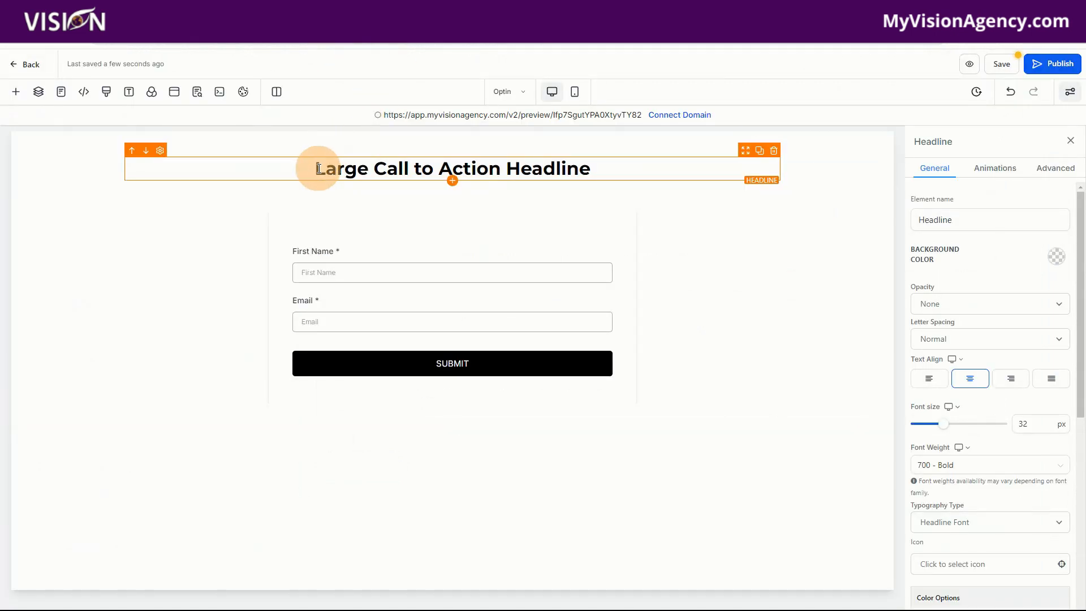
drag(315, 169, 602, 171)
key(ctrl+v)
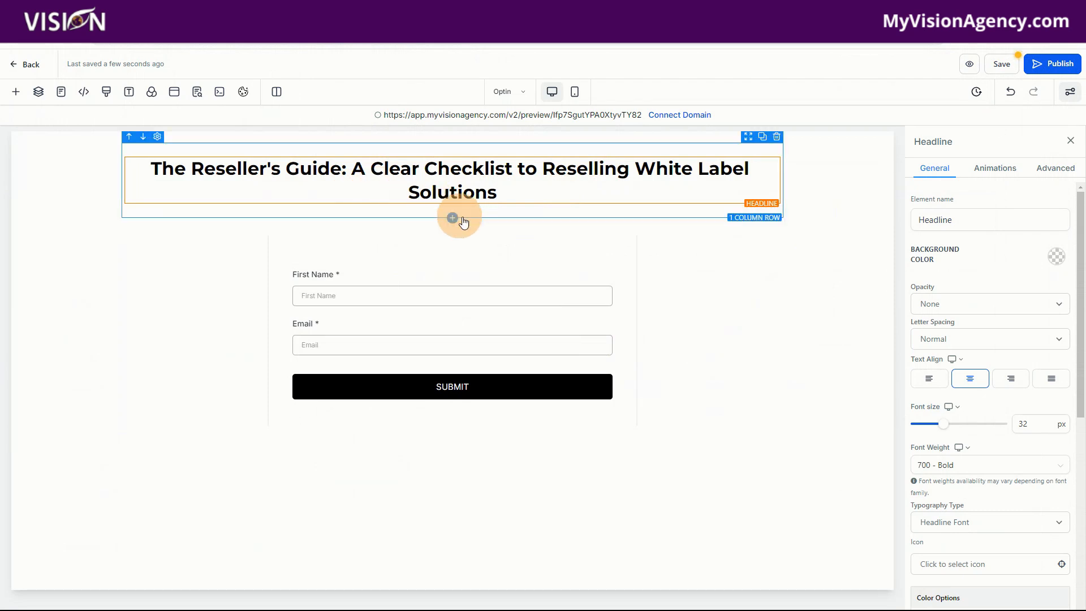
click(999, 63)
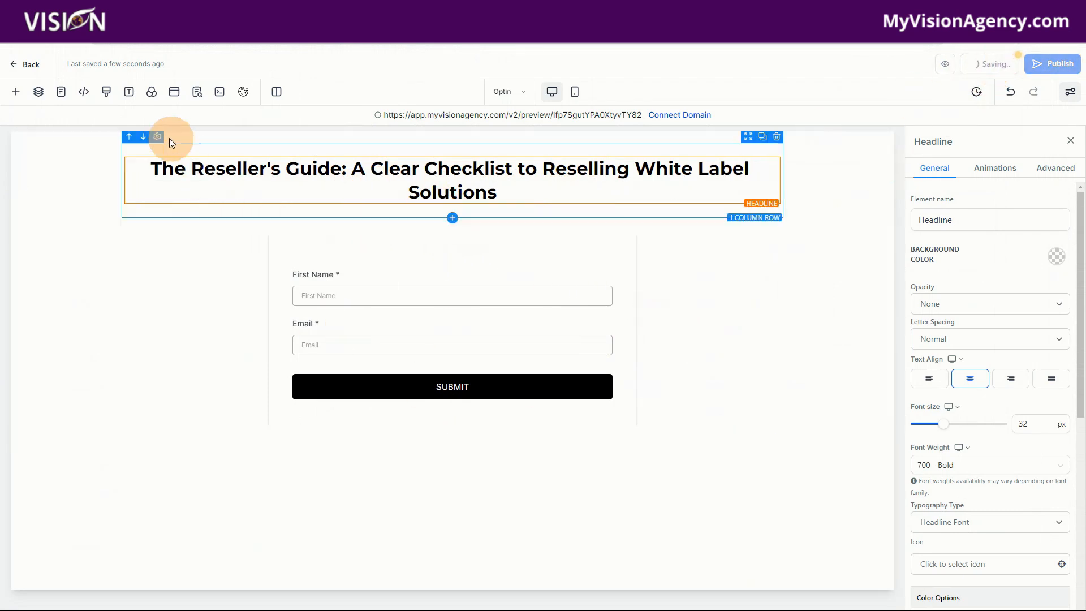
- Set the form element's redirect action to Go to Next step and save the Optin page
click(510, 314)
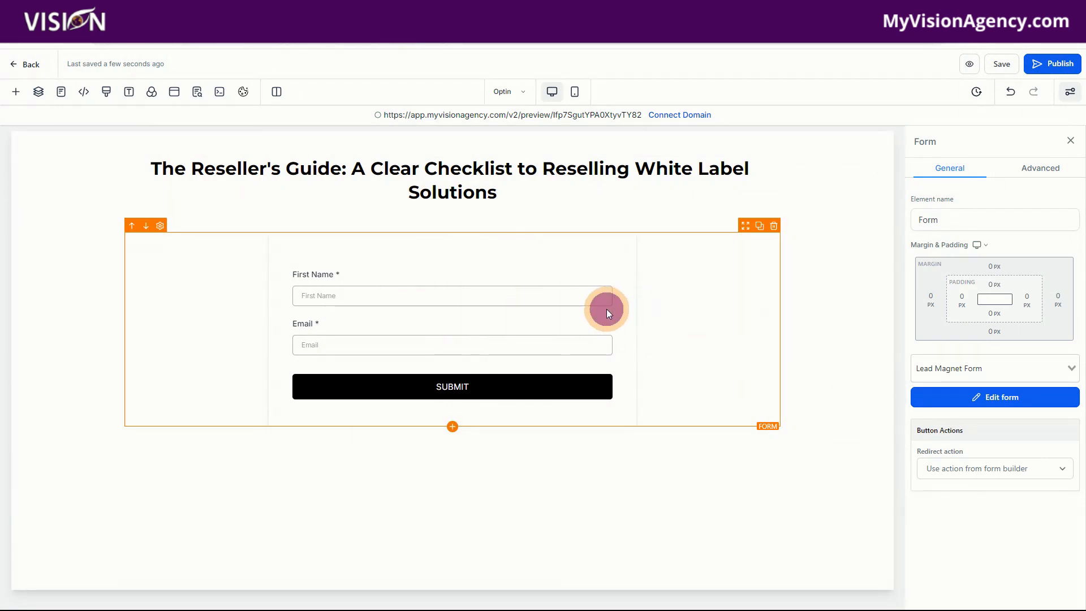
click(934, 470)
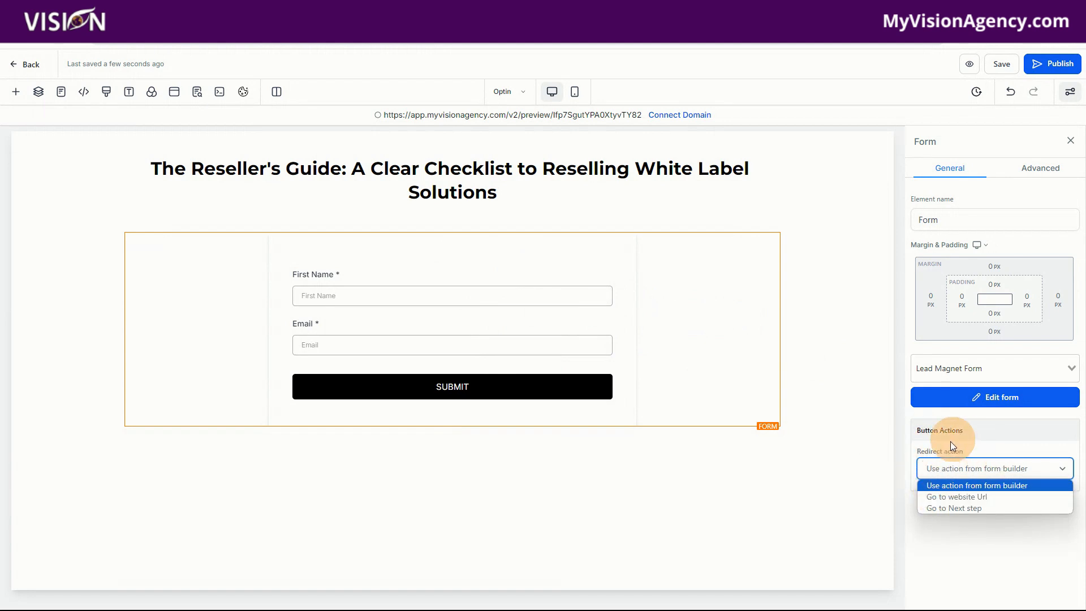
click(941, 510)
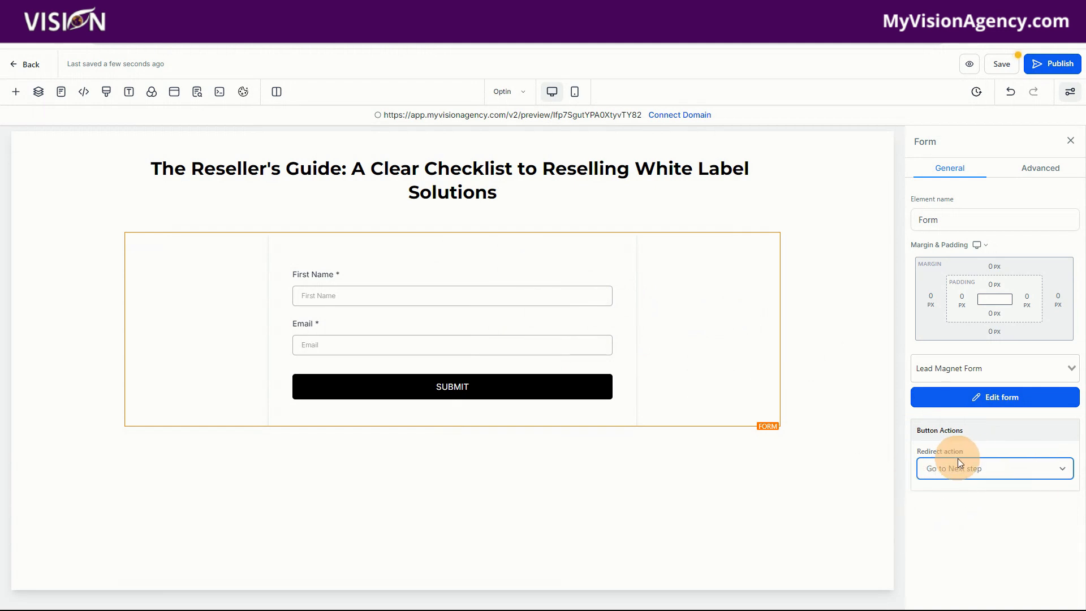
click(1006, 64)
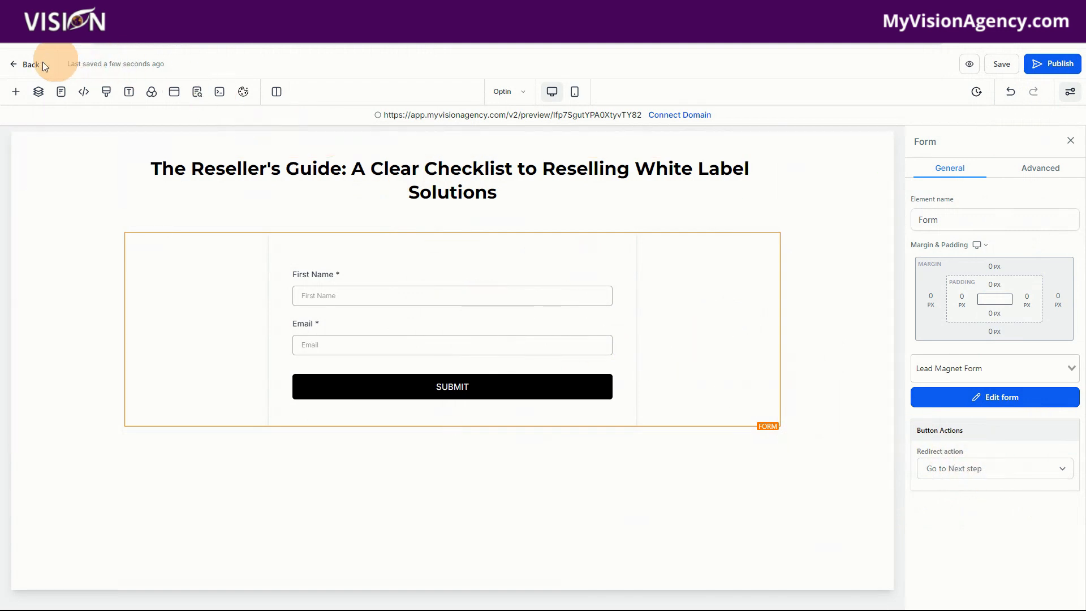
- Return to the funnel steps and create the Thank you page from blank
click(505, 91)
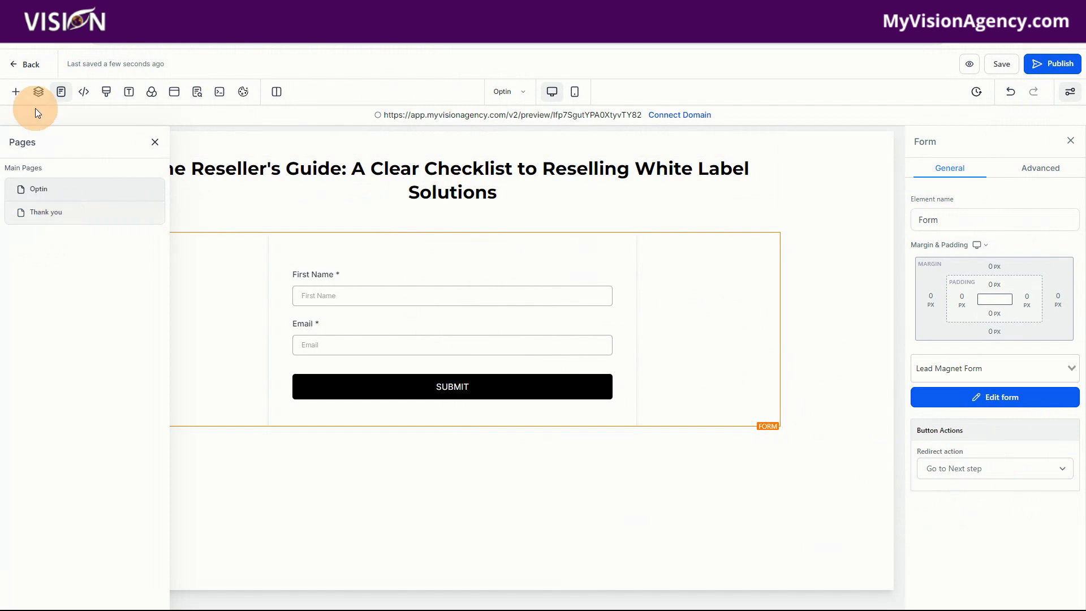
click(26, 63)
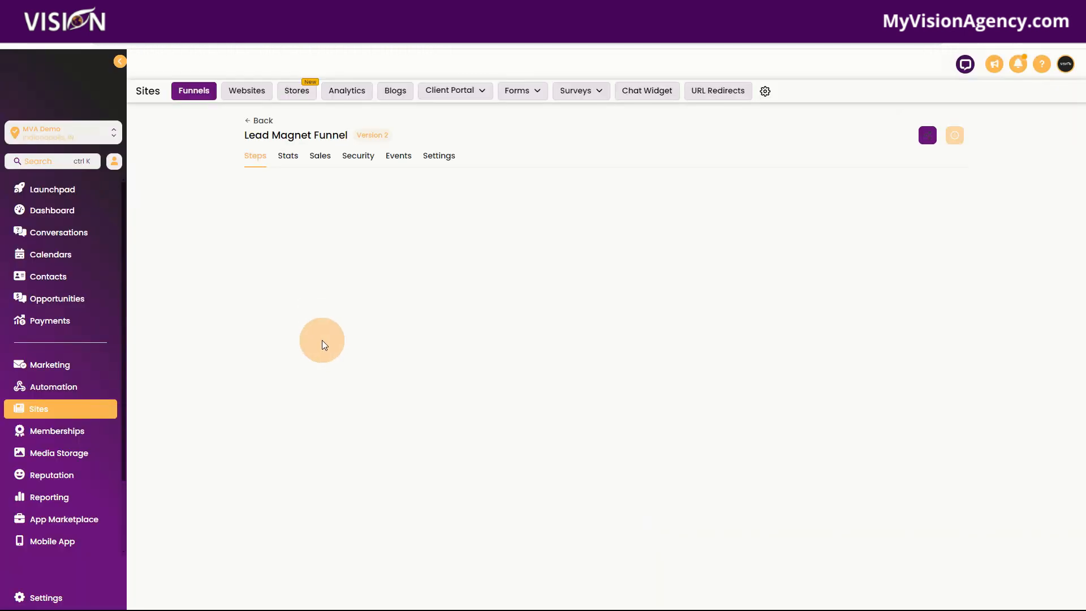
click(317, 268)
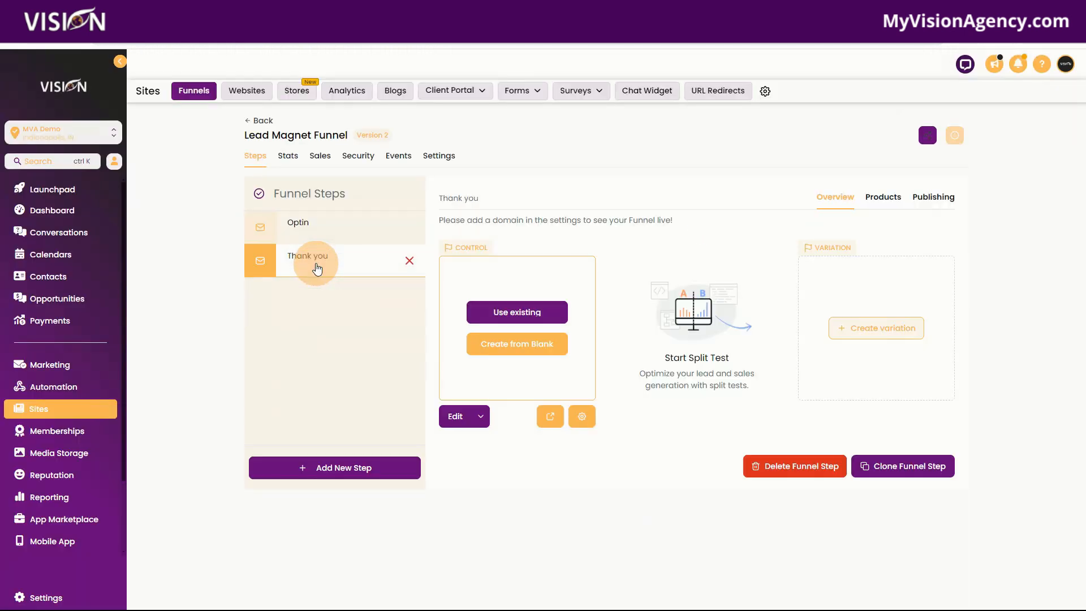
click(513, 350)
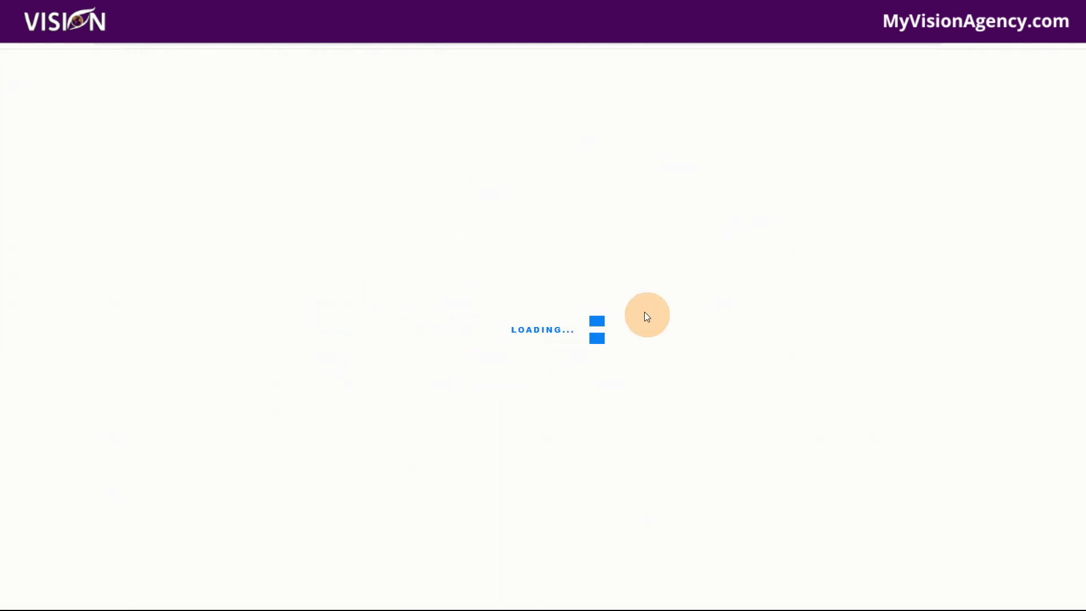
- Add a full-width section with a one-column row to the Thank you page
click(16, 91)
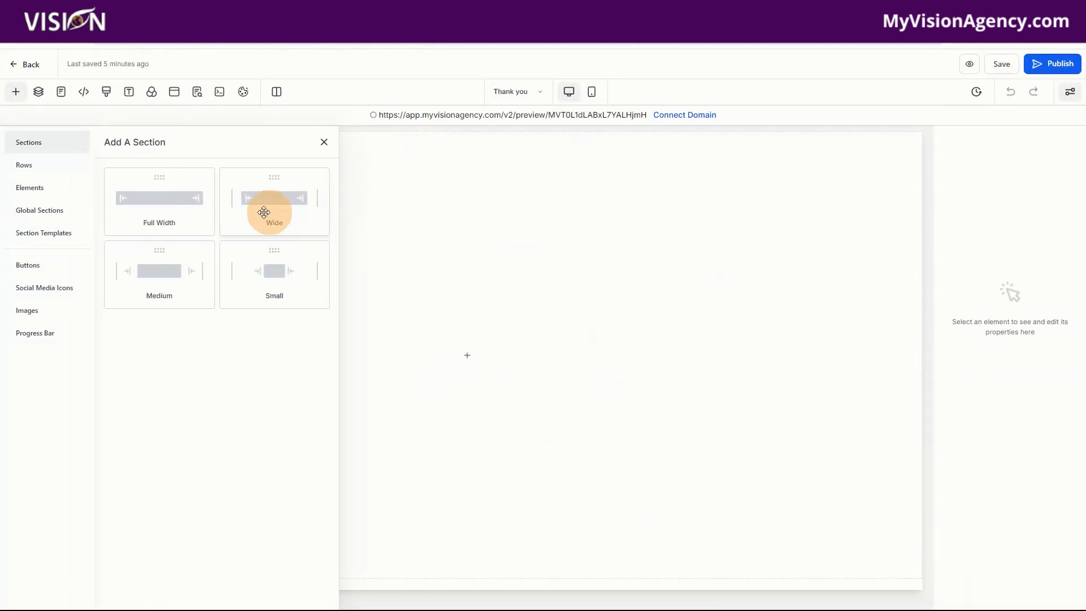
drag(160, 210, 591, 169)
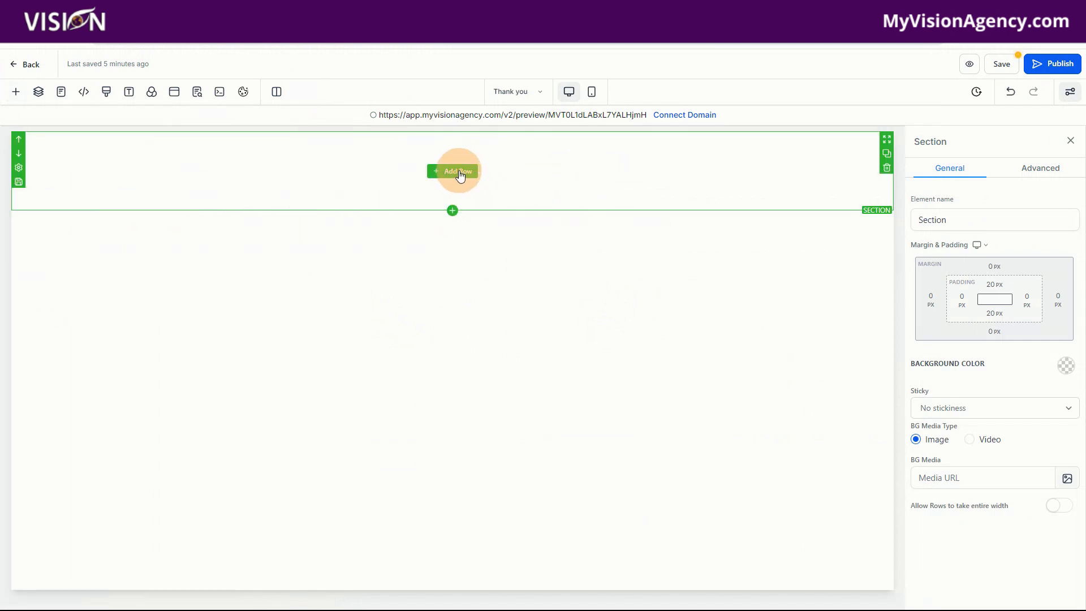
click(461, 175)
drag(157, 203, 505, 194)
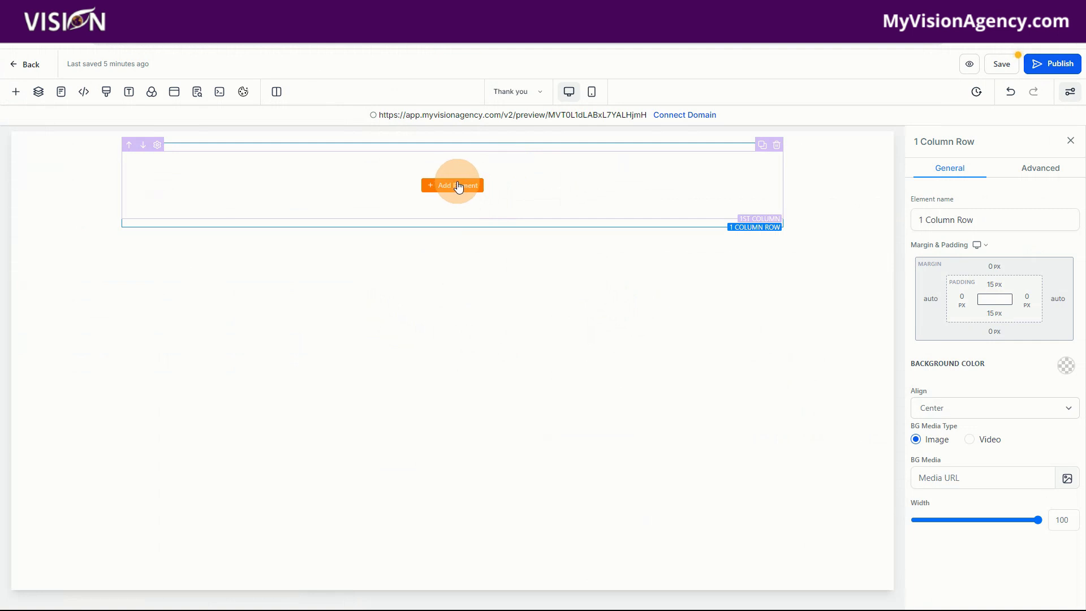
- Place a button element in the column of the Thank you page's row
click(526, 95)
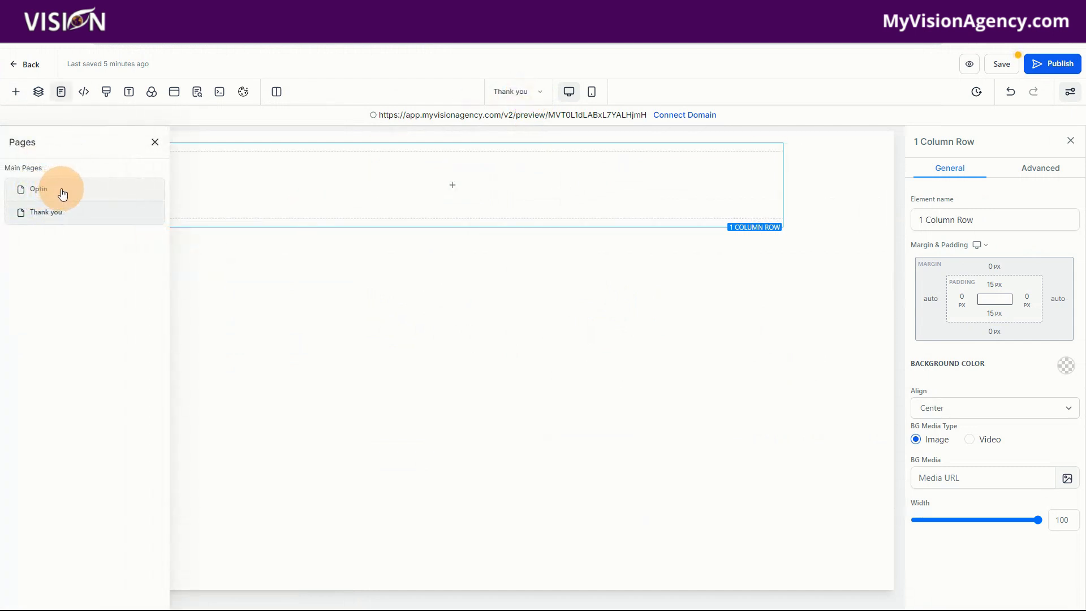
click(579, 189)
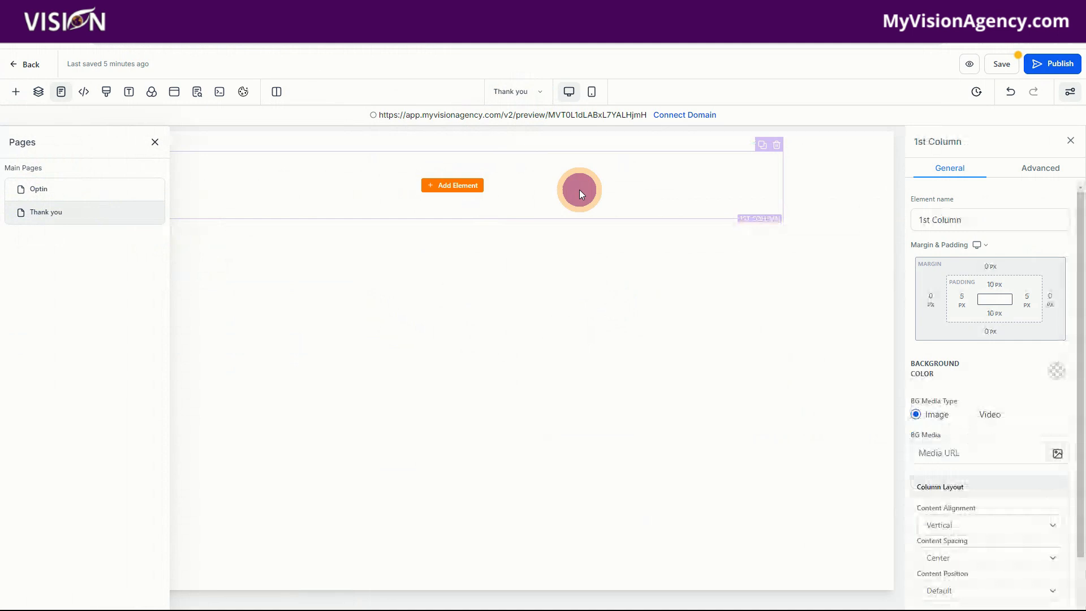
click(446, 191)
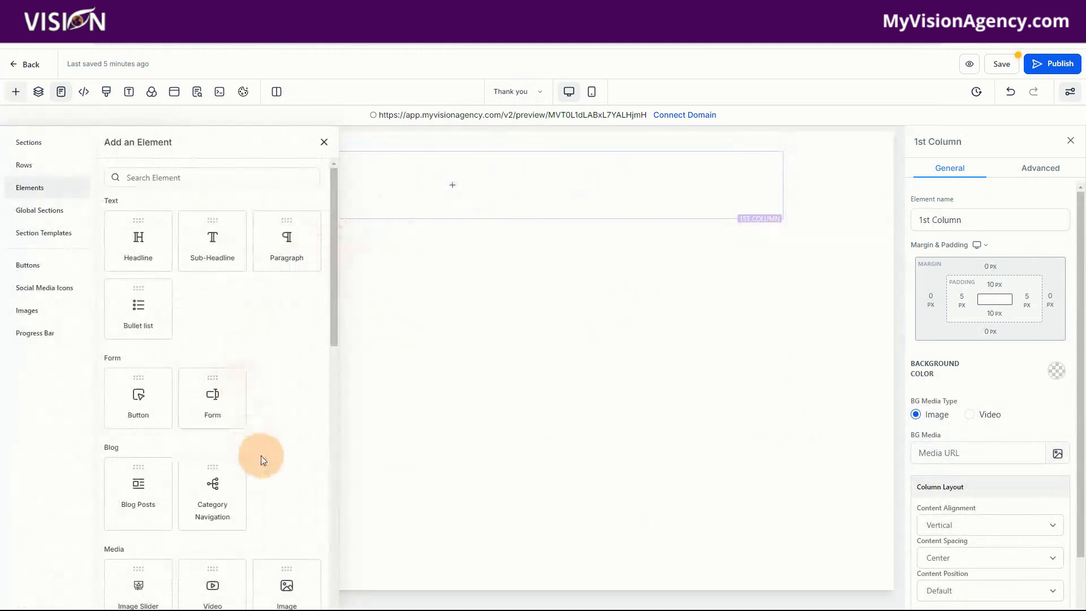
scroll(262, 459, down, 1)
drag(141, 339, 473, 193)
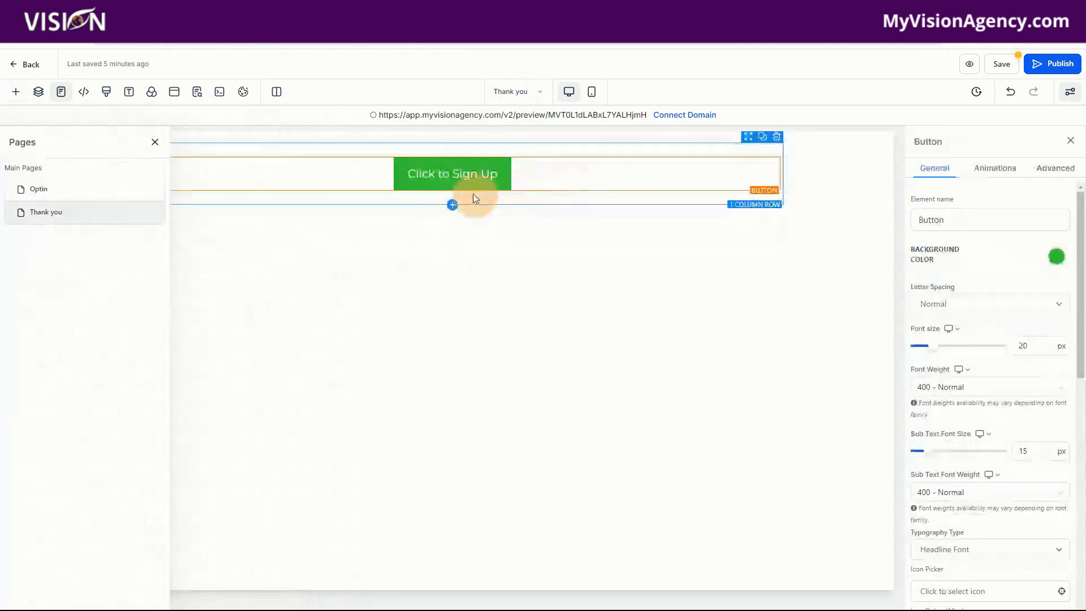
- Change the button's text to "DOWNLOAD"
scroll(1010, 456, down, 7)
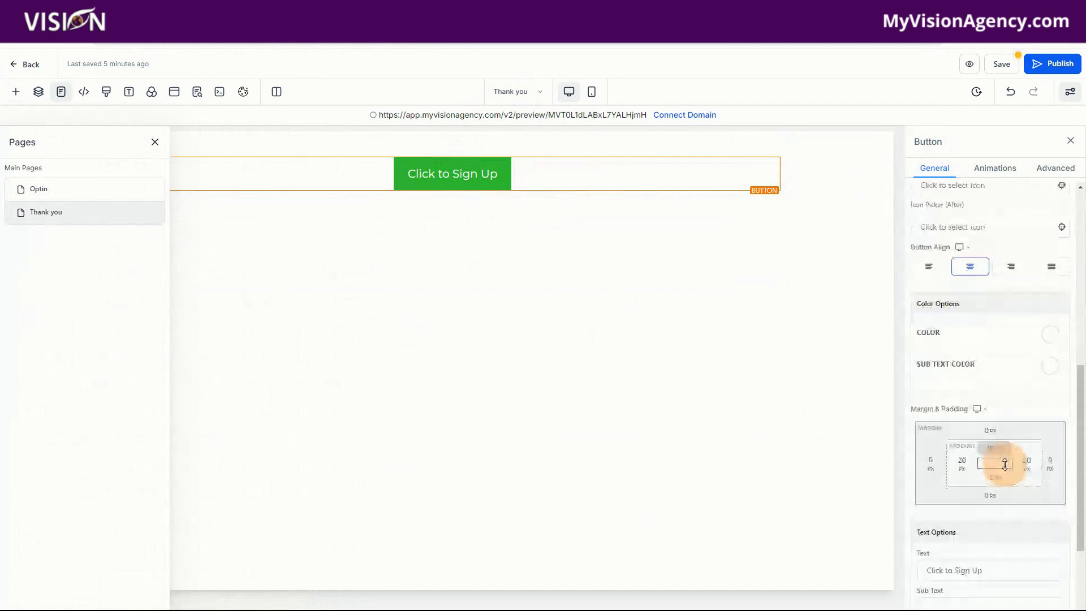
scroll(1004, 464, down, 2)
click(999, 433)
drag(999, 433, 923, 435)
text(D)
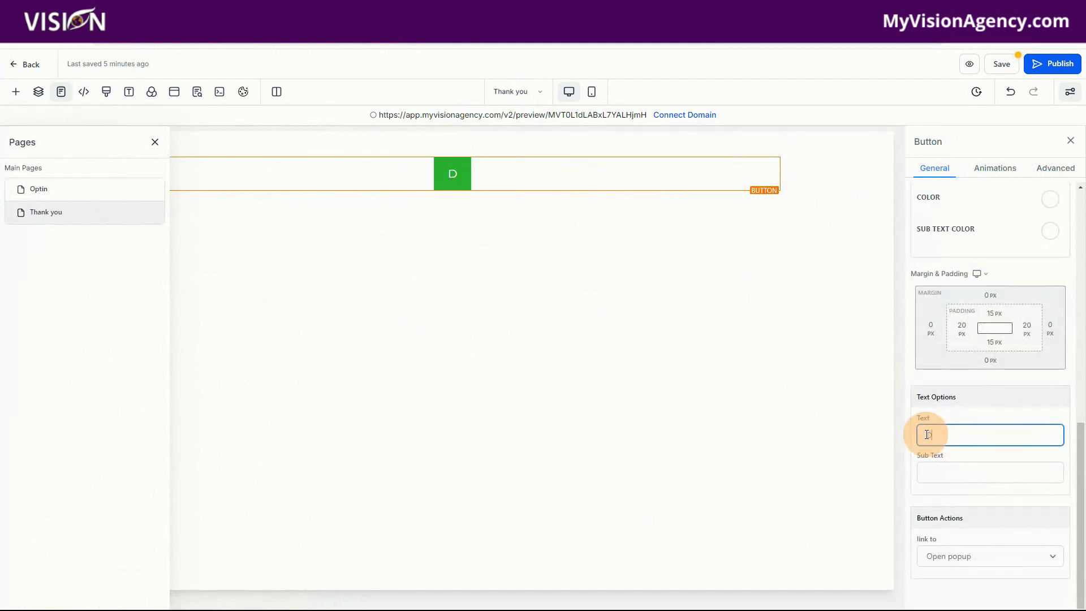
text(OWNLO(A)
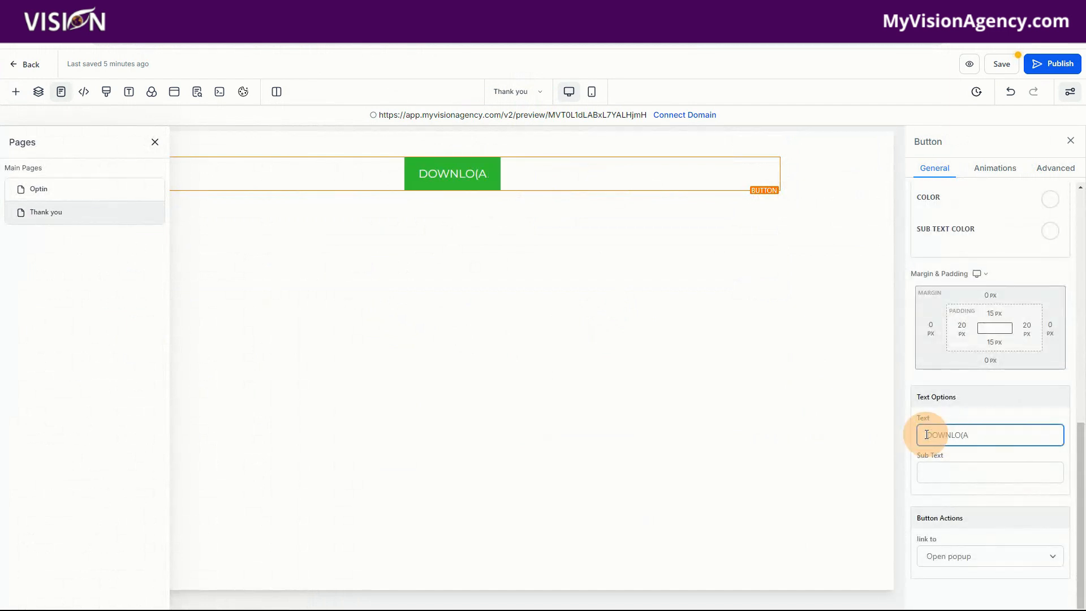
text(DAD)
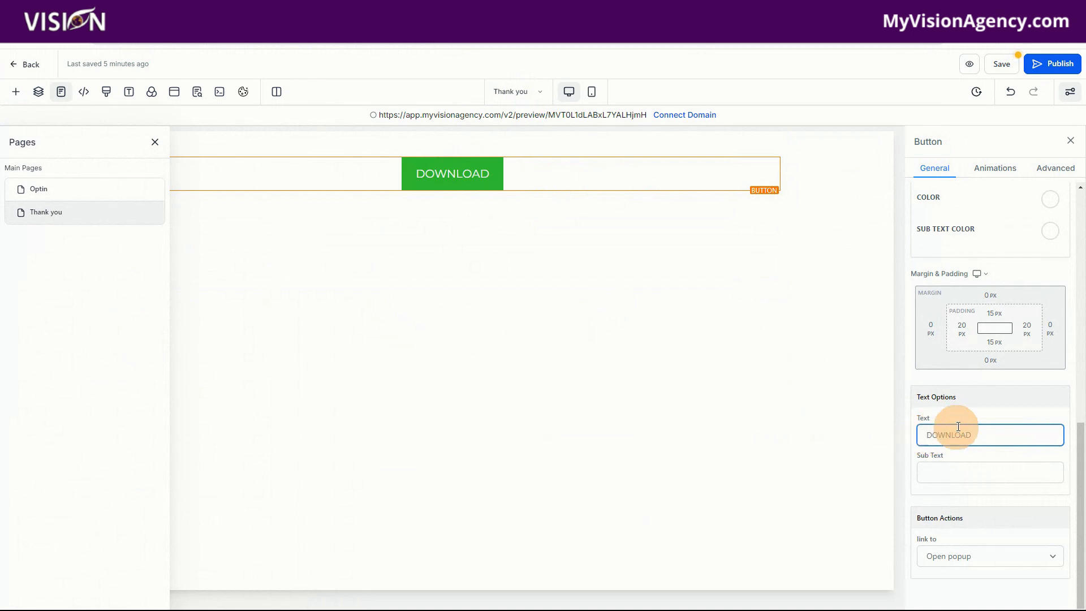
click(451, 183)
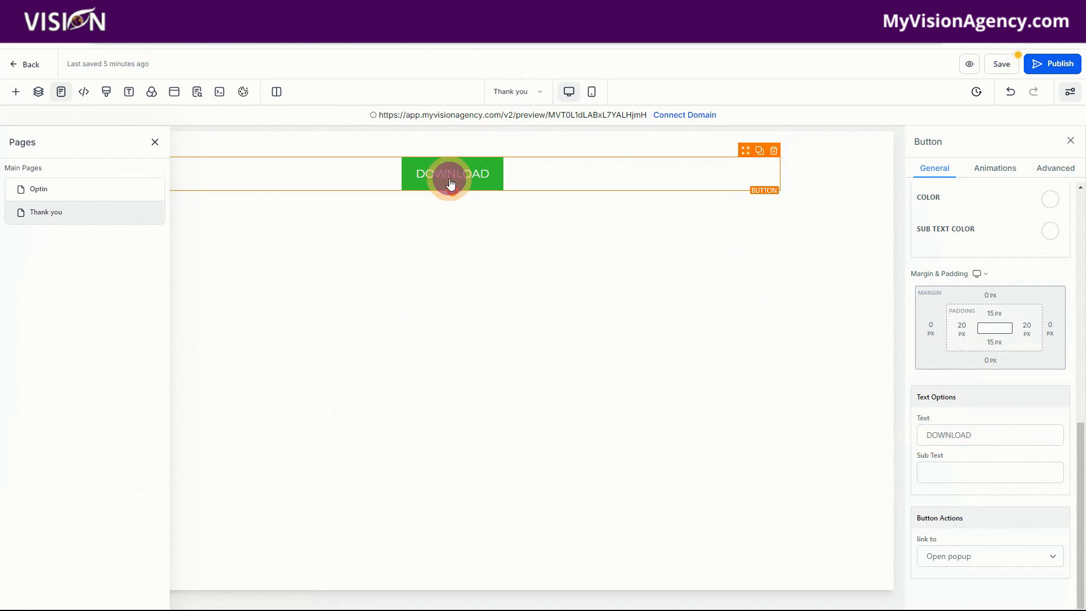
- Set the DOWNLOAD button's action to link to a website URL and prepare its address field for entry
click(955, 560)
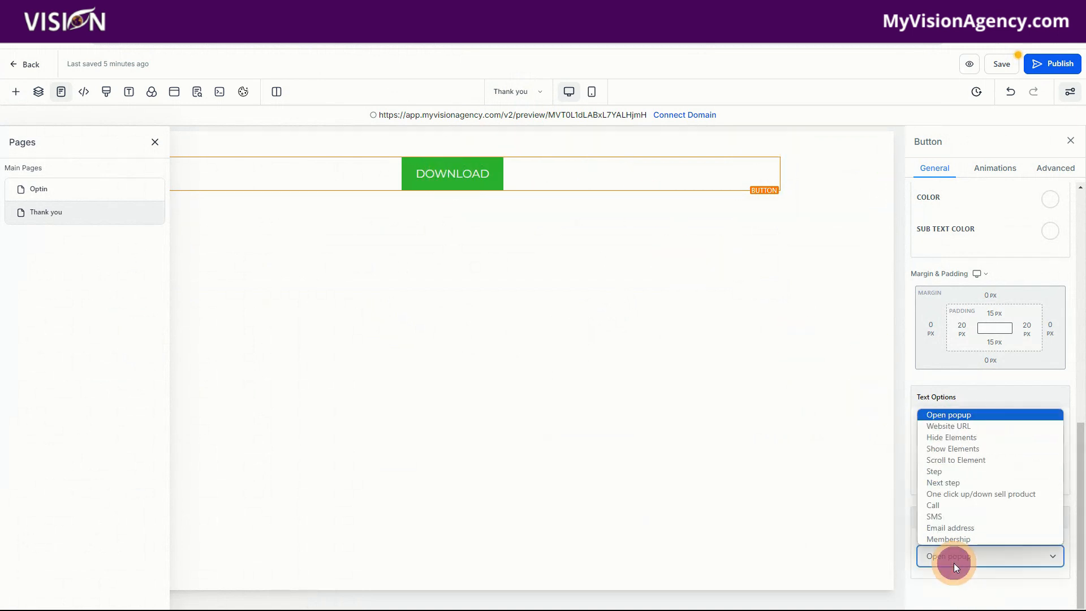
click(935, 425)
scroll(962, 566, down, 1)
click(940, 529)
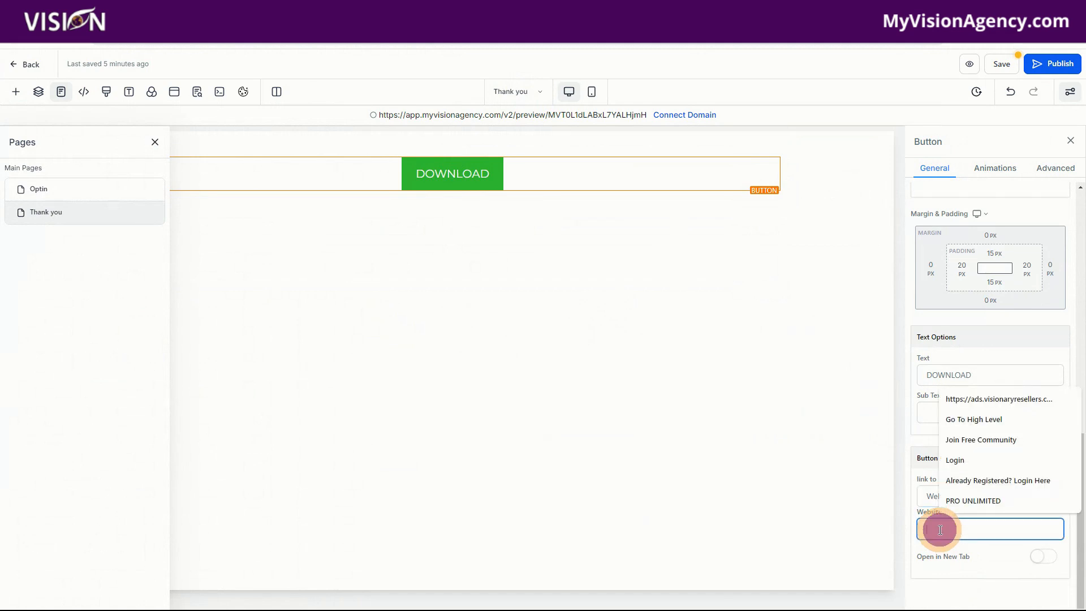
- Switch to the browser page with the MVA Demo account and copy the Reseller's Guide PDF's link from Media Storage
click(164, 10)
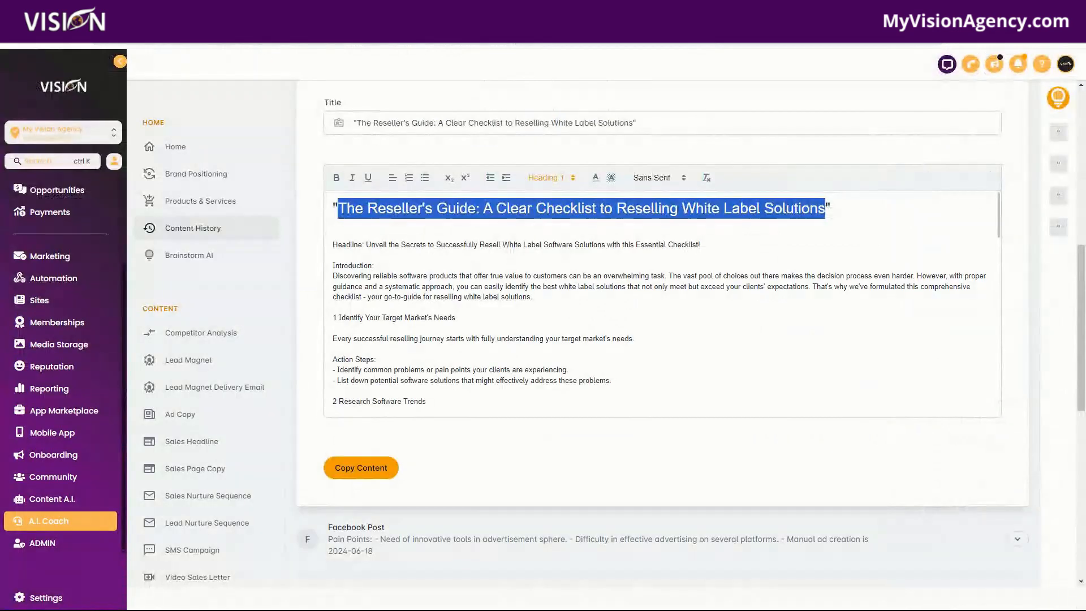
click(237, 10)
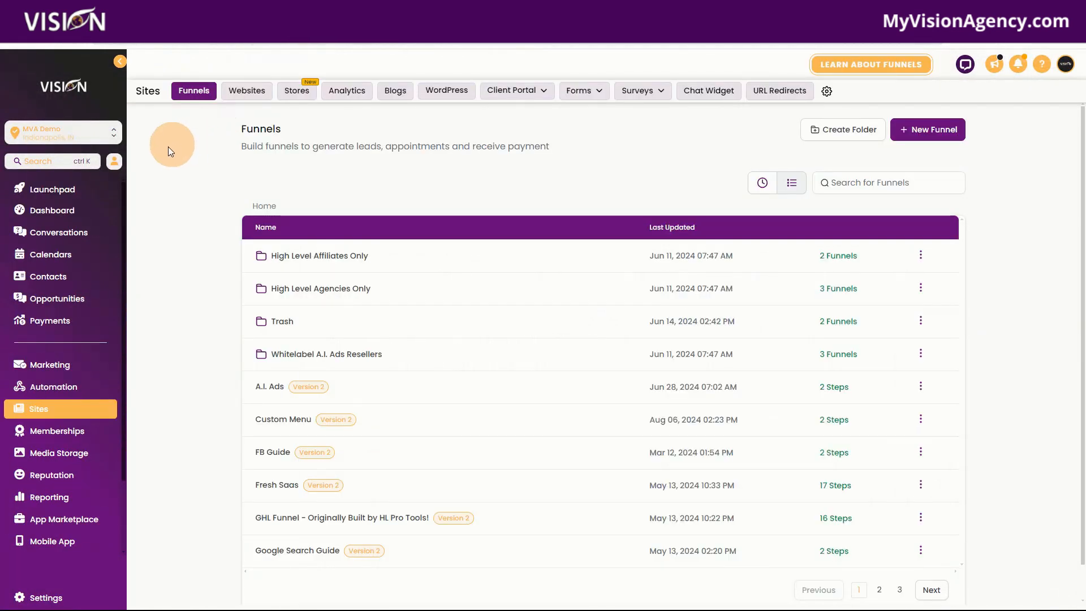
click(71, 460)
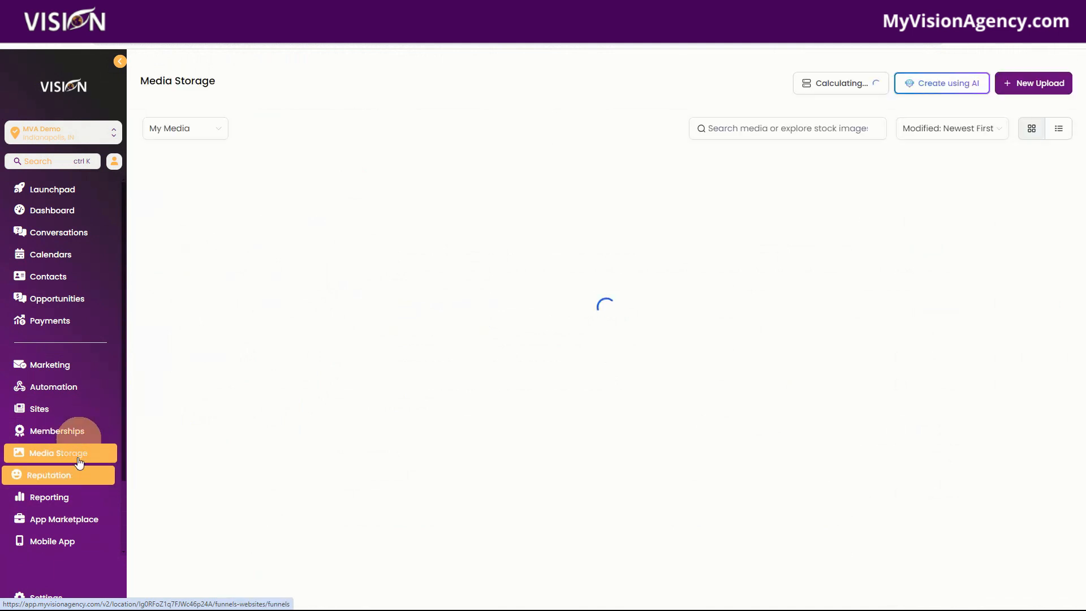
click(309, 277)
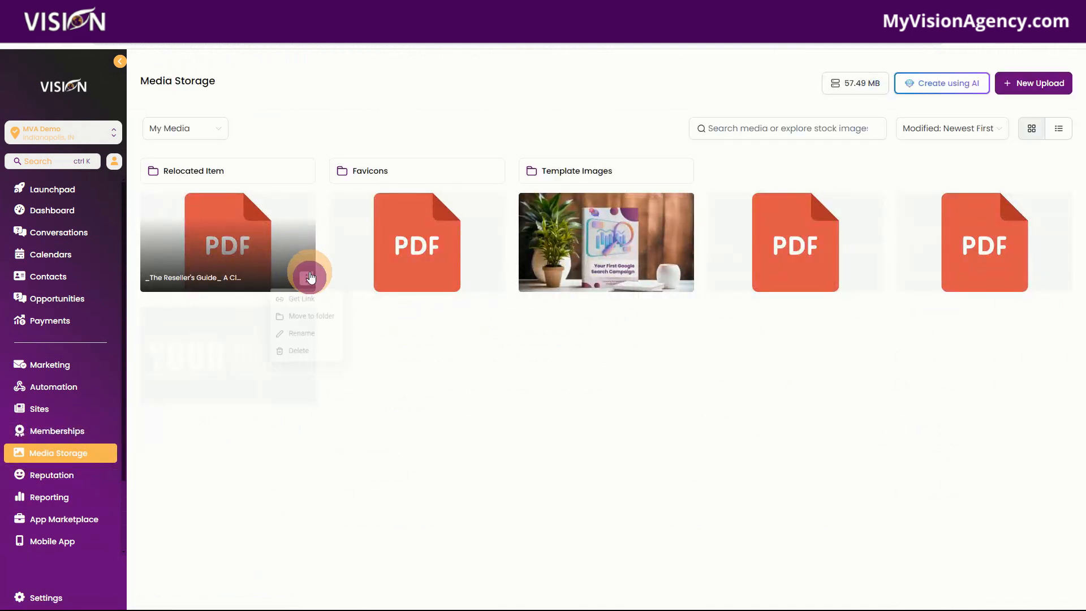
click(303, 298)
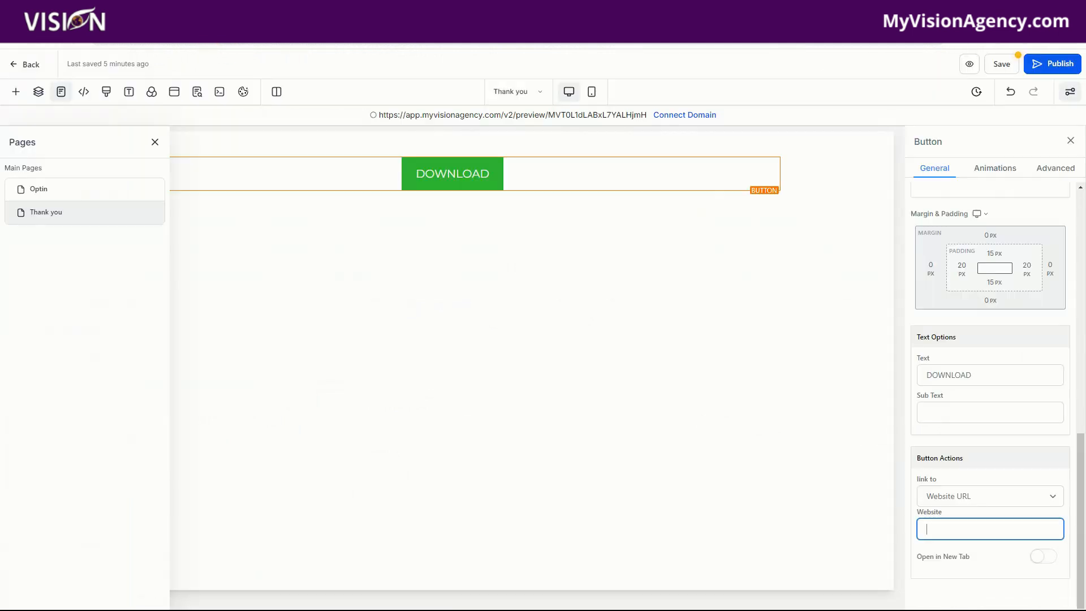
- Paste the copied PDF link as the DOWNLOAD button's website address and save the Thank you page
click(476, 171)
click(959, 530)
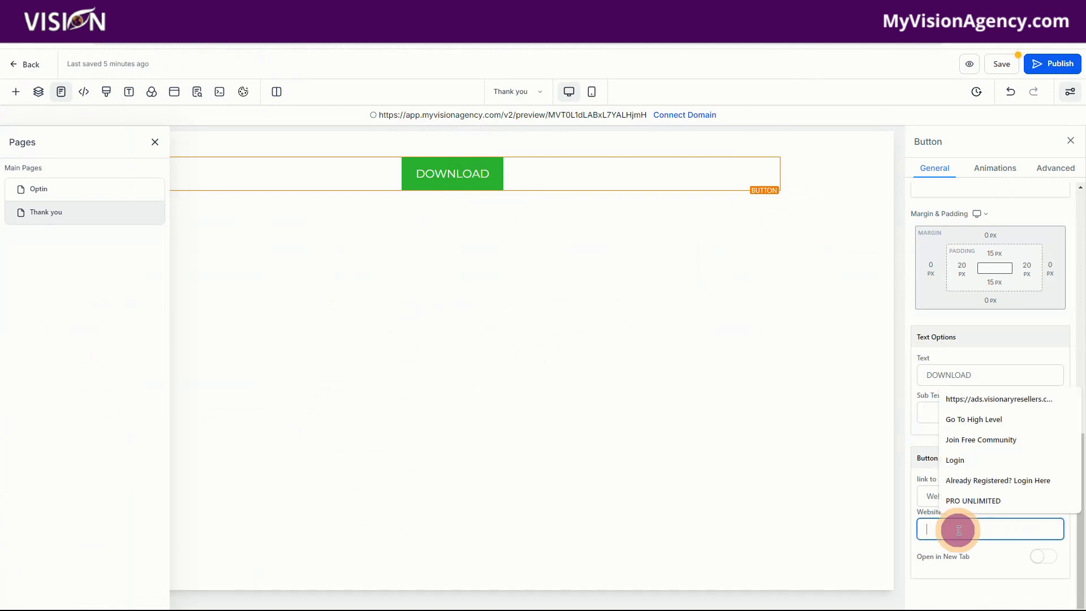
key(ctrl+v)
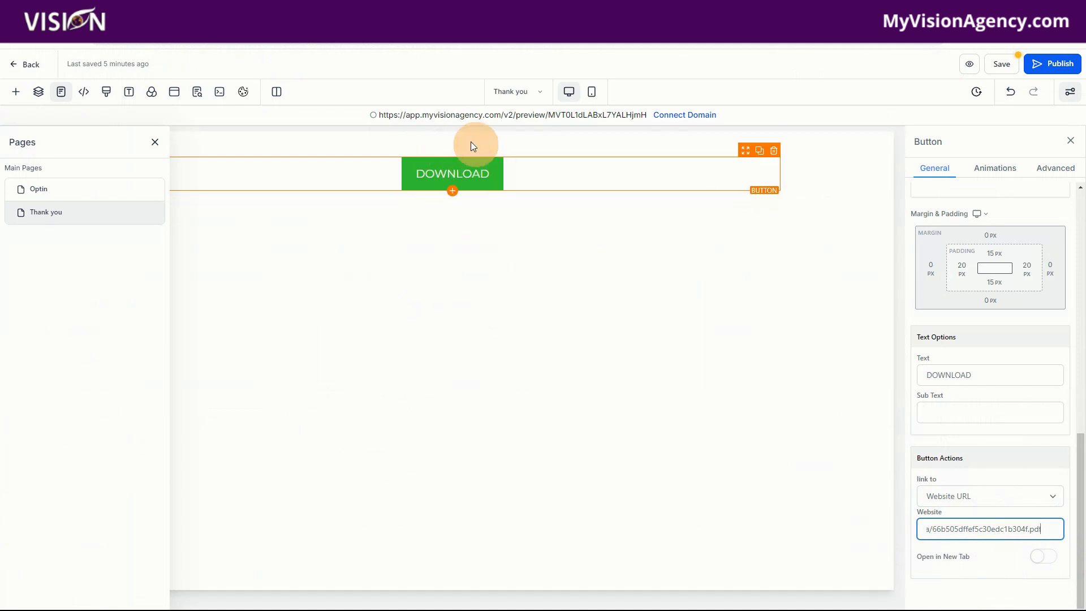
click(1001, 64)
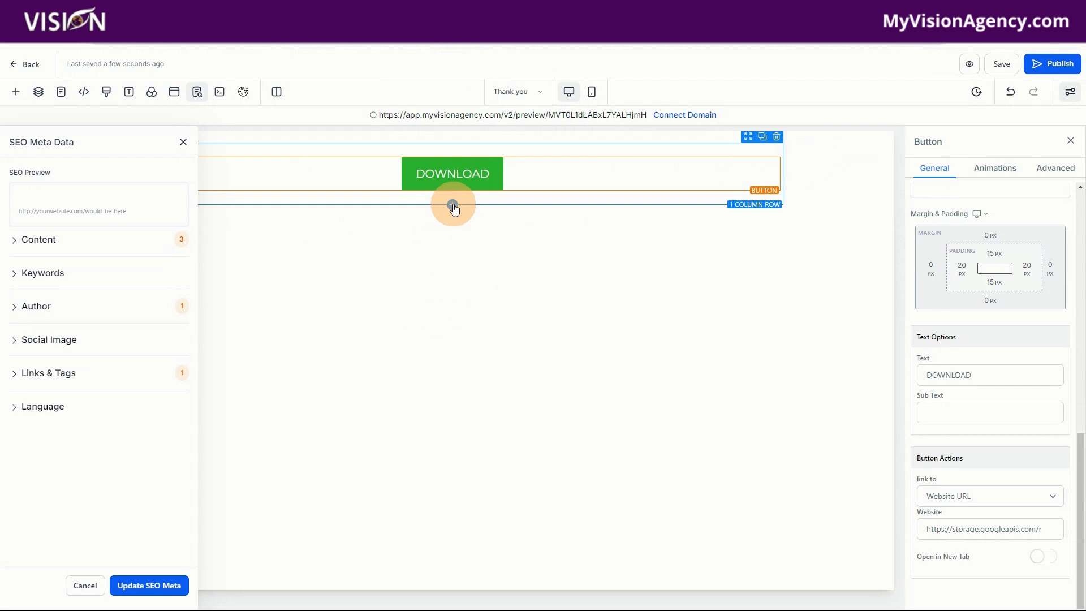
- Add a one-column row above the DOWNLOAD button and place a headline element in it
click(453, 204)
drag(146, 210, 402, 161)
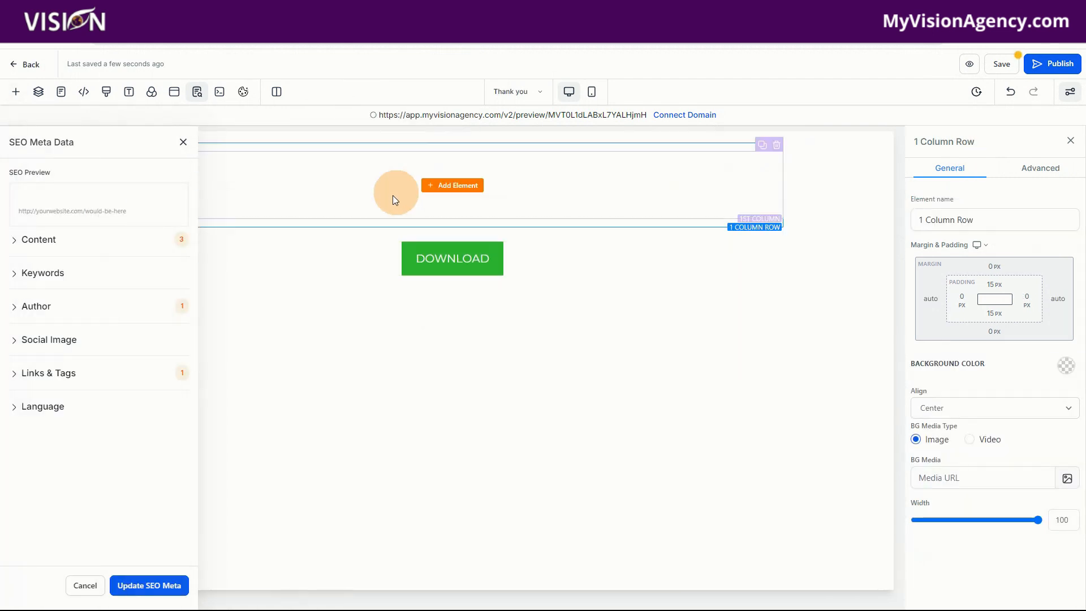
click(453, 185)
drag(165, 243, 436, 201)
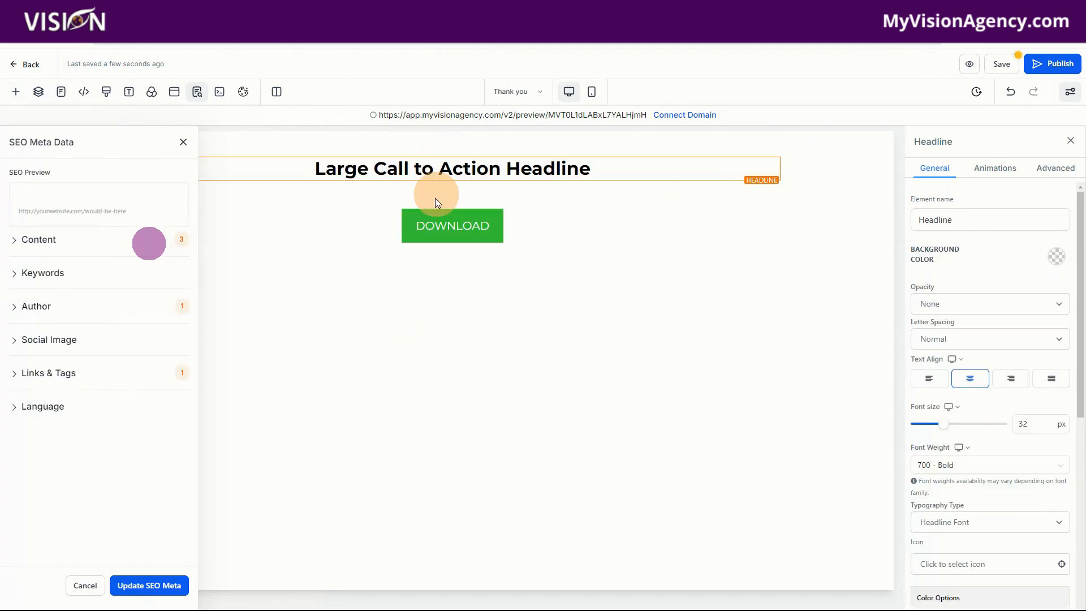
- Replace the headline's text with "Thank you, {{contact.first_name}}!", inserting the contact's first name as a custom value
drag(308, 169, 623, 173)
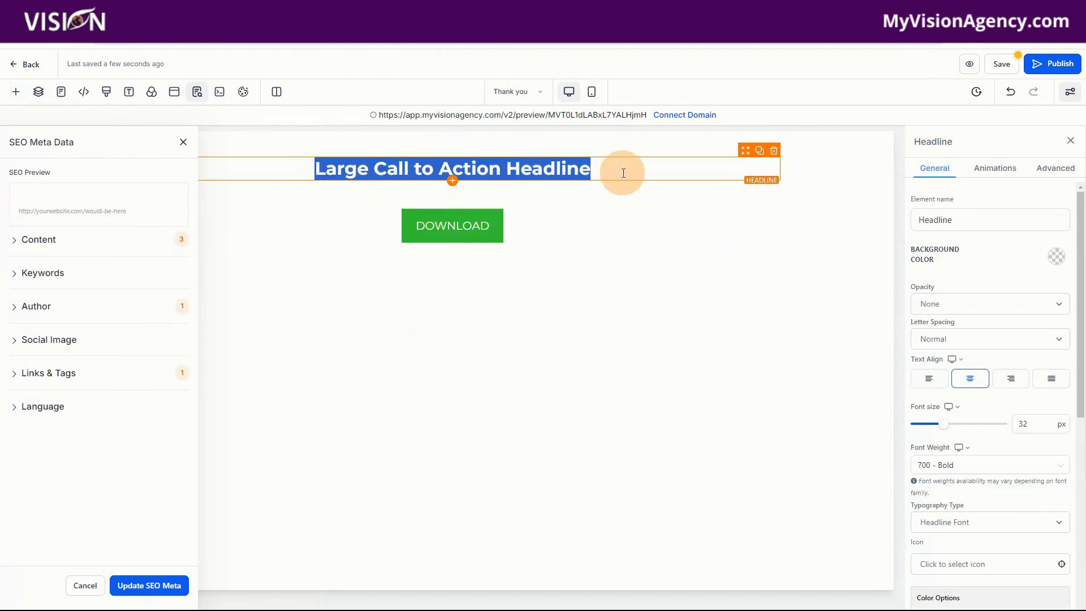
text(Thank you, )
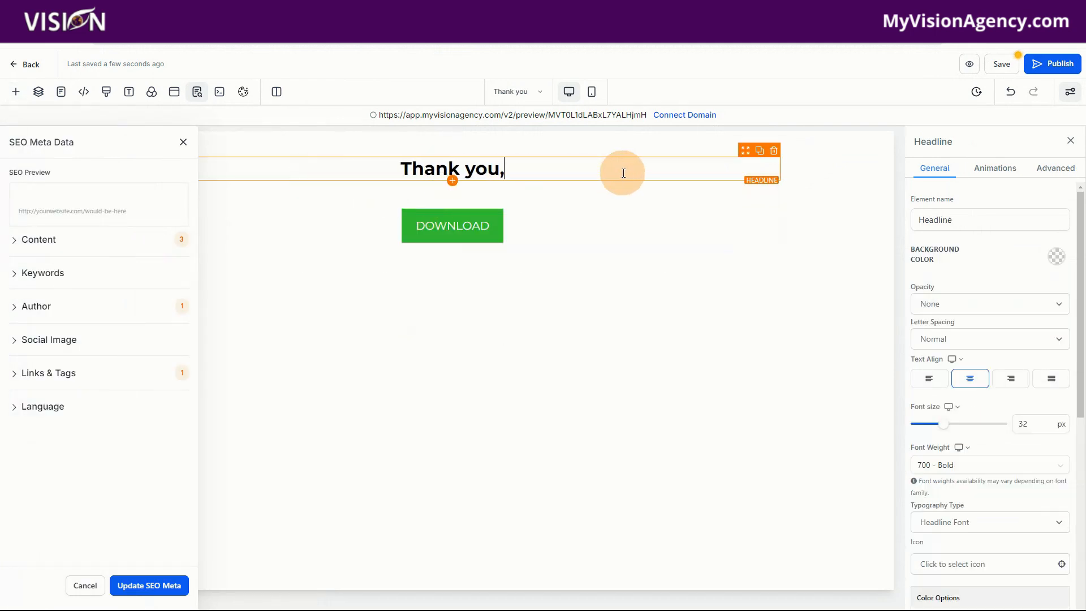
text({)
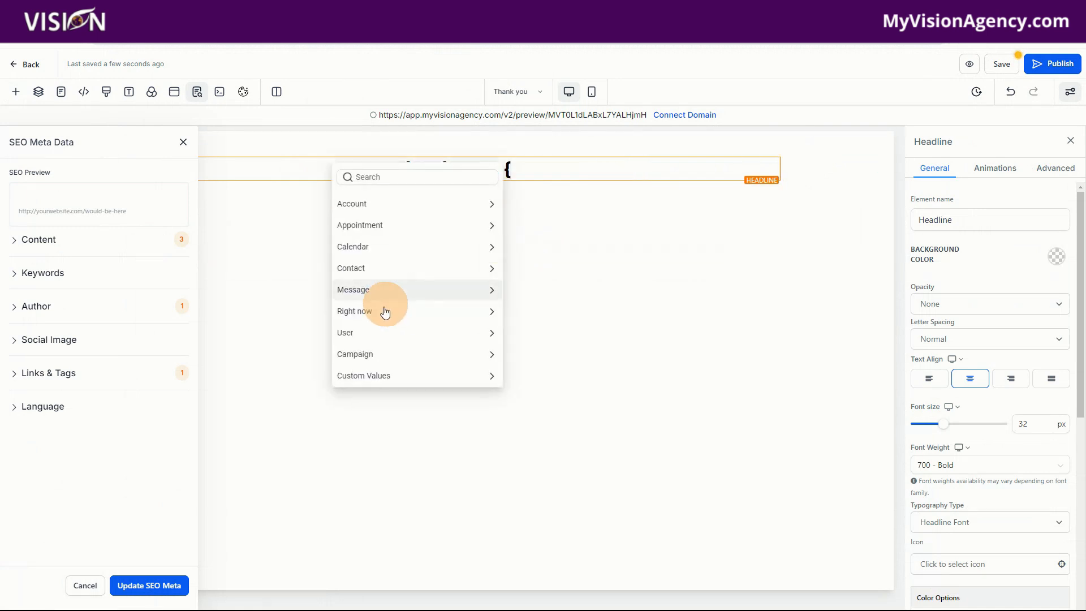
click(358, 268)
click(368, 250)
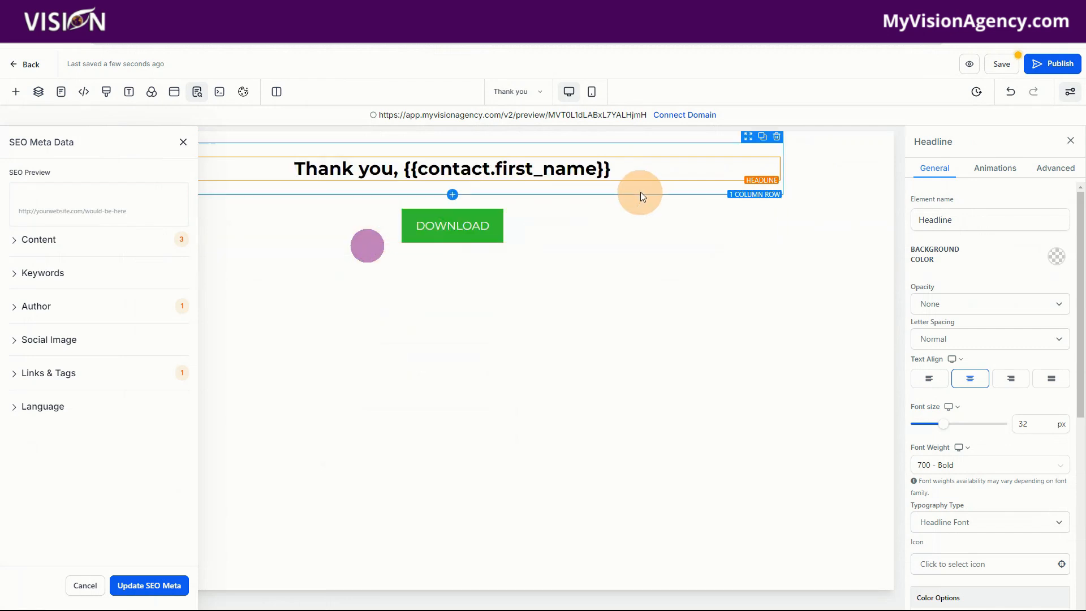
click(638, 168)
text(!)
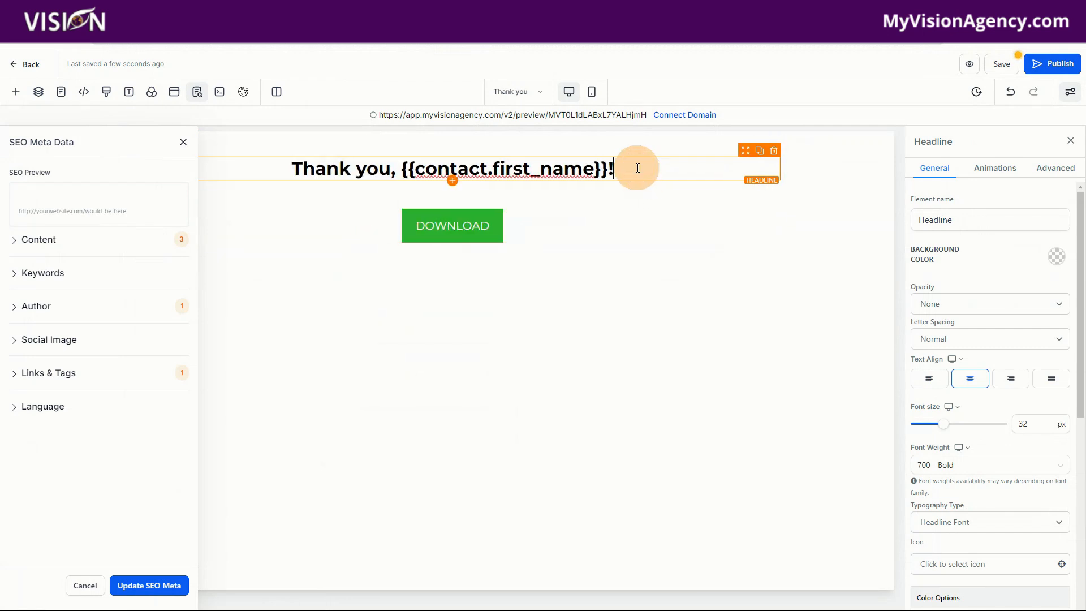
- Duplicate the headline and change the lower copy's text to "Check your email for the lead magnet."
click(758, 154)
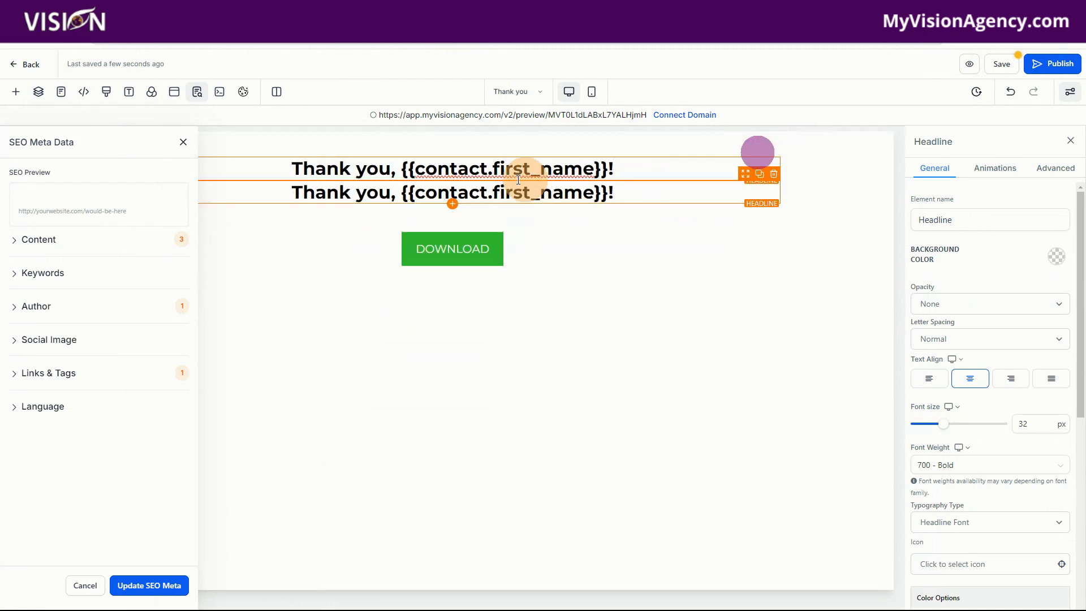
drag(274, 188, 661, 210)
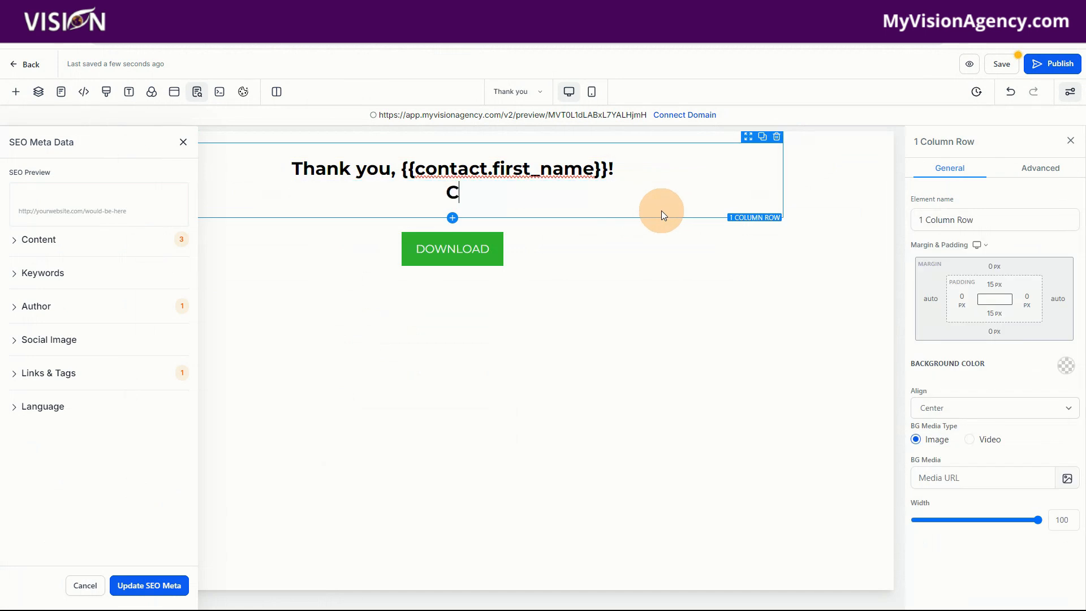
text(Check your email for the lead)
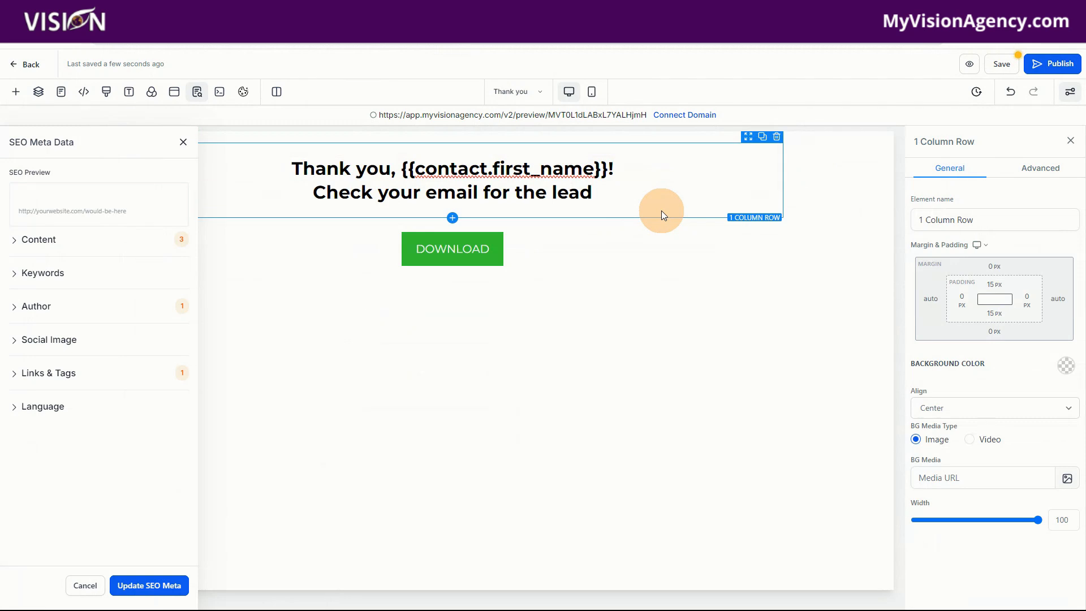
text(magnet.)
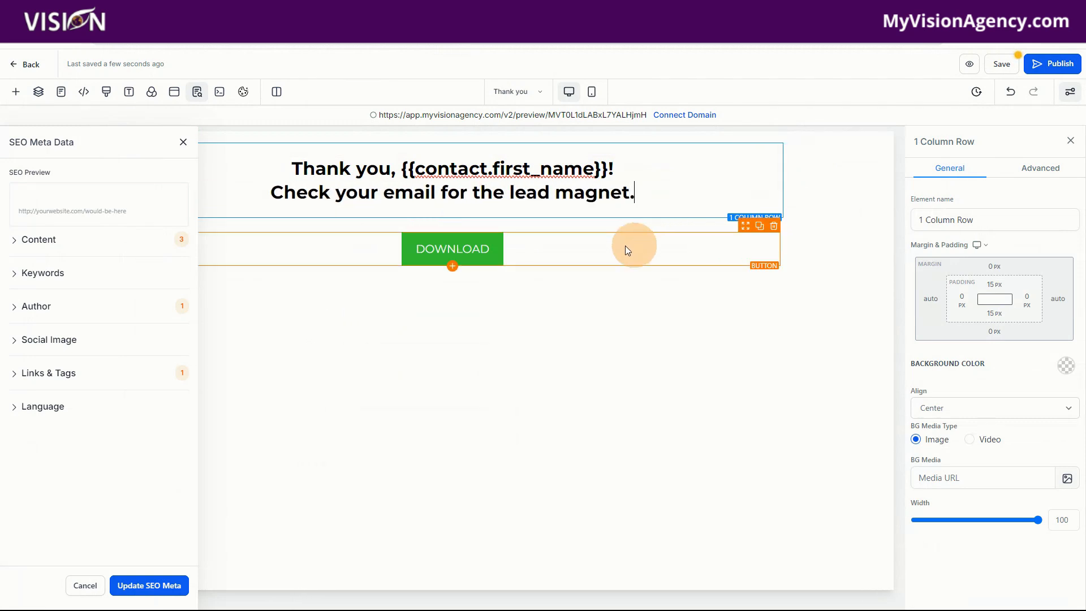
- Change the button's text to "Visit Website", close the SEO Meta Data settings and save the Thank you page
click(477, 247)
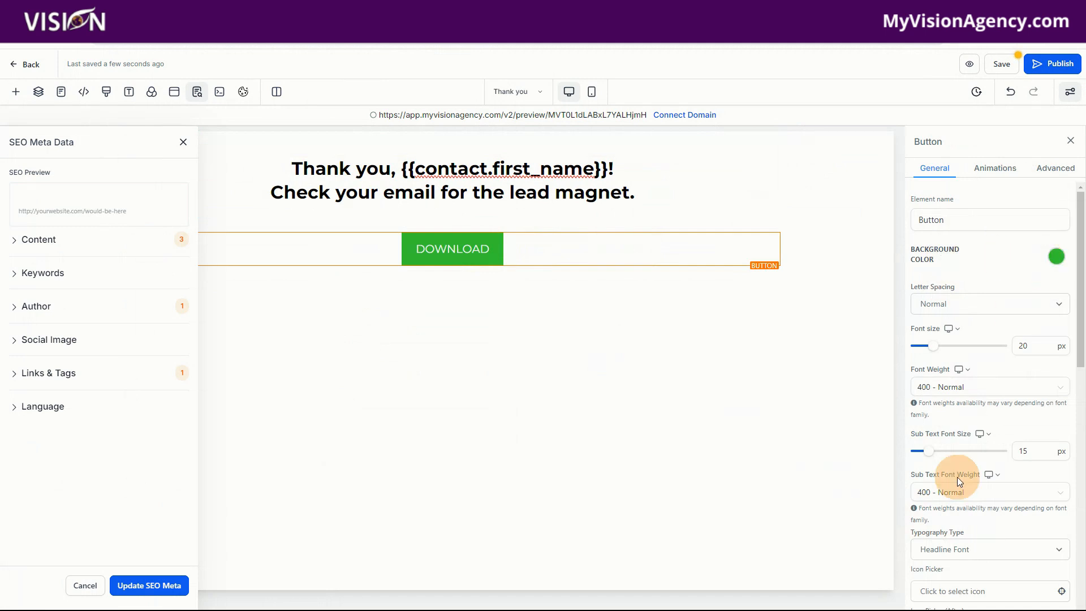
scroll(956, 477, down, 10)
drag(988, 469, 897, 464)
text(Visdit)
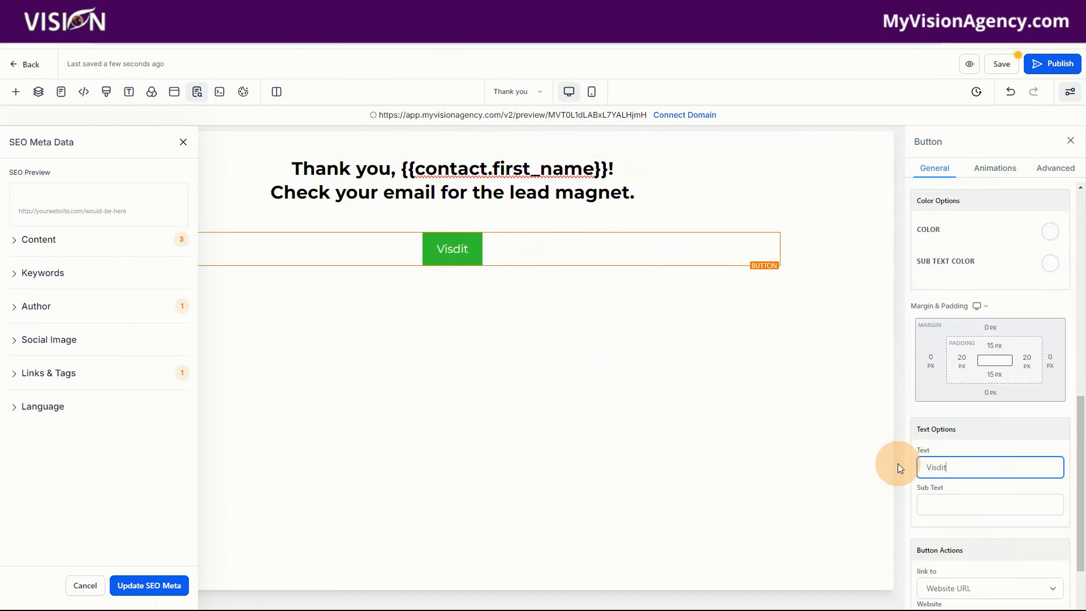
key(BackSpace)
key(BackSpace)
key(BackSpace)
text(it We)
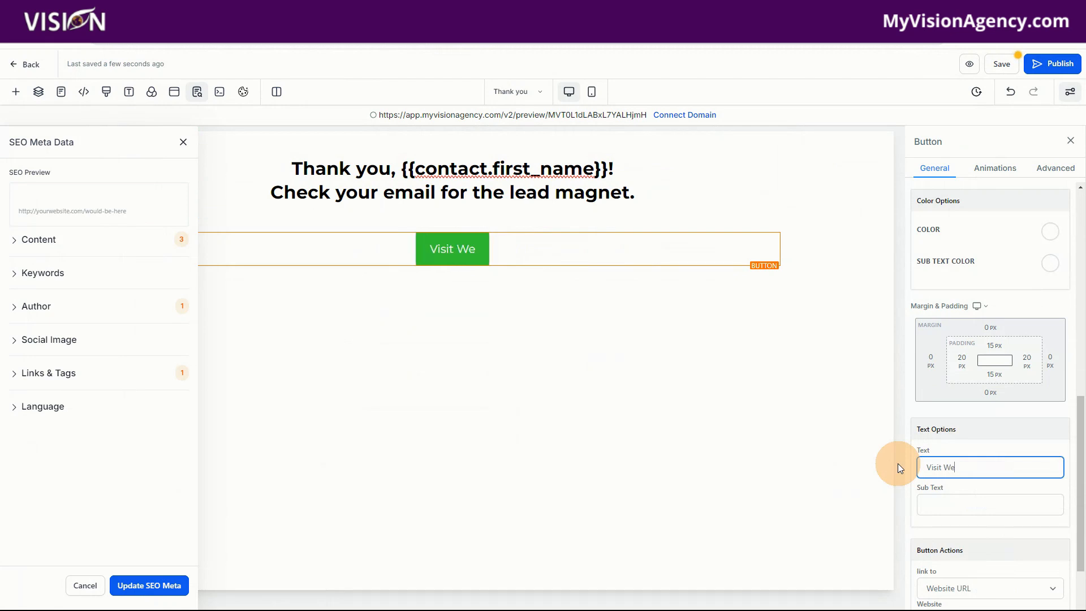
text(bsite)
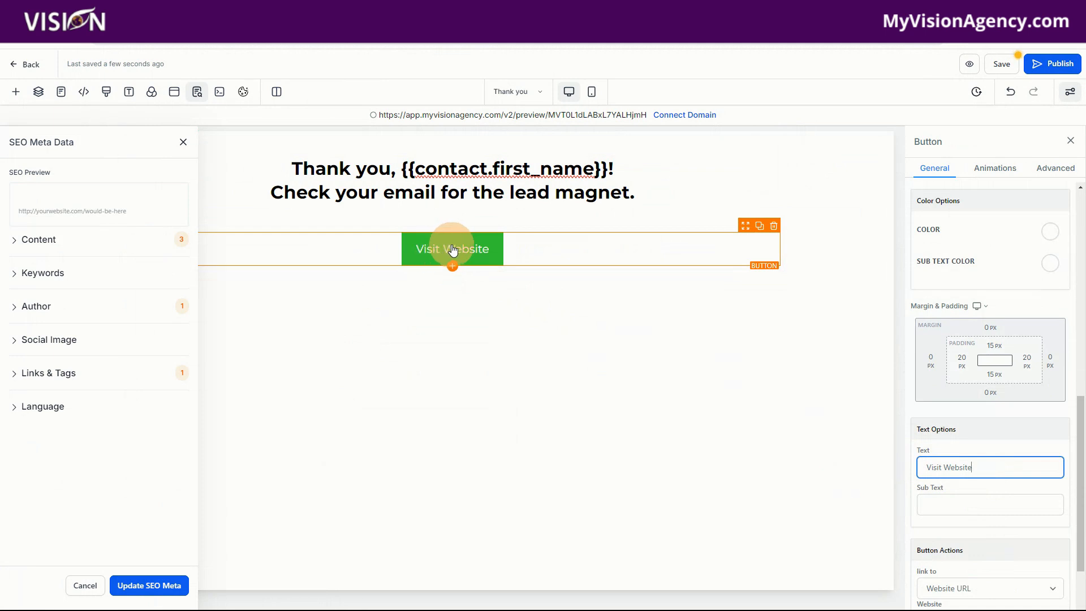
click(183, 142)
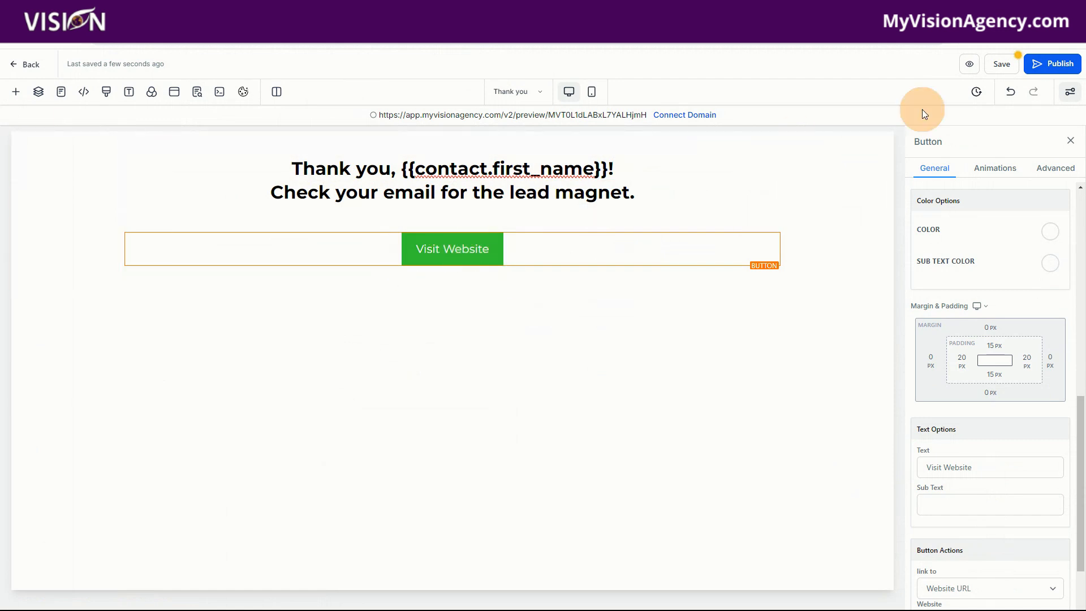
click(1000, 63)
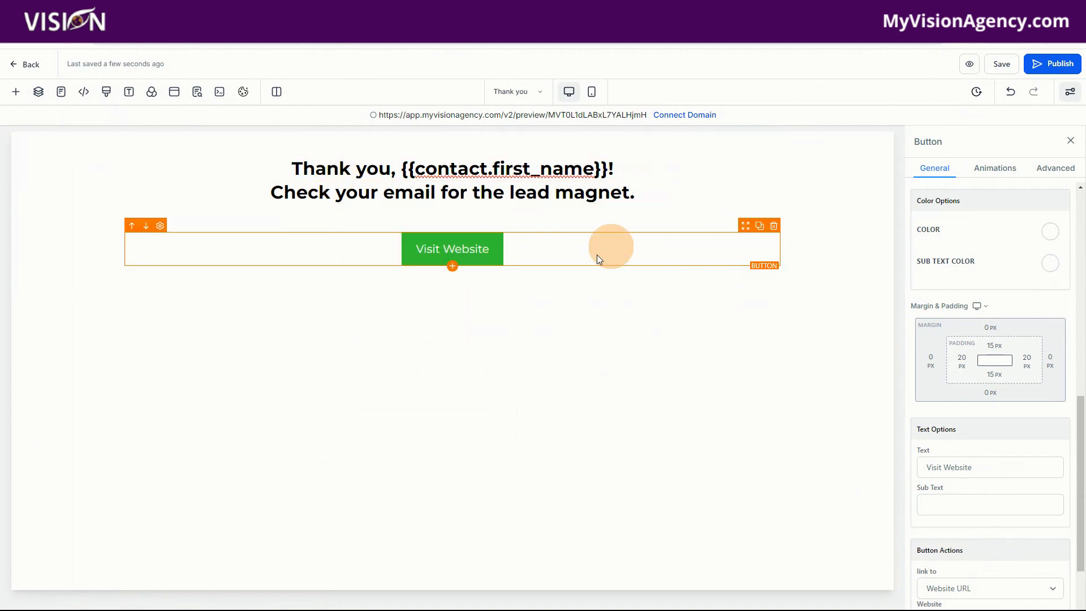
- Leave the page builder and create a new blank workflow in the Automation area
click(29, 65)
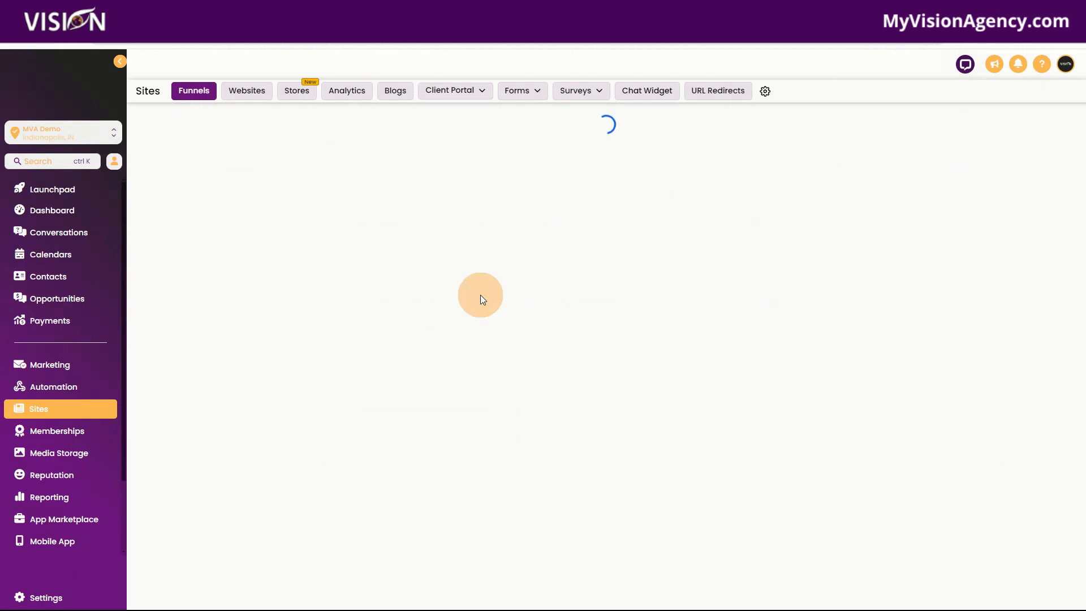
click(59, 388)
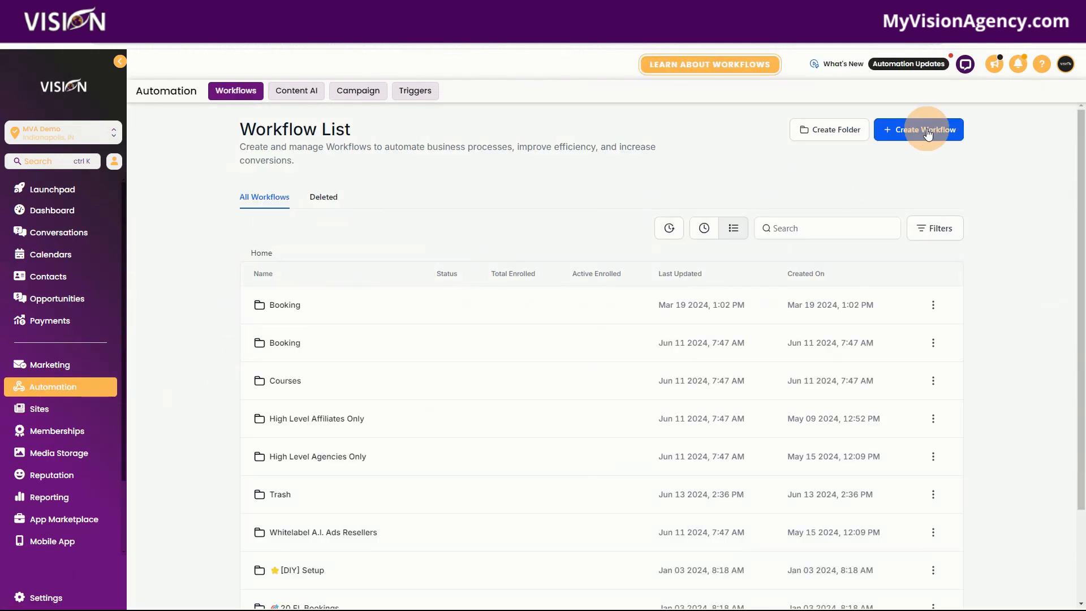
click(927, 133)
click(915, 173)
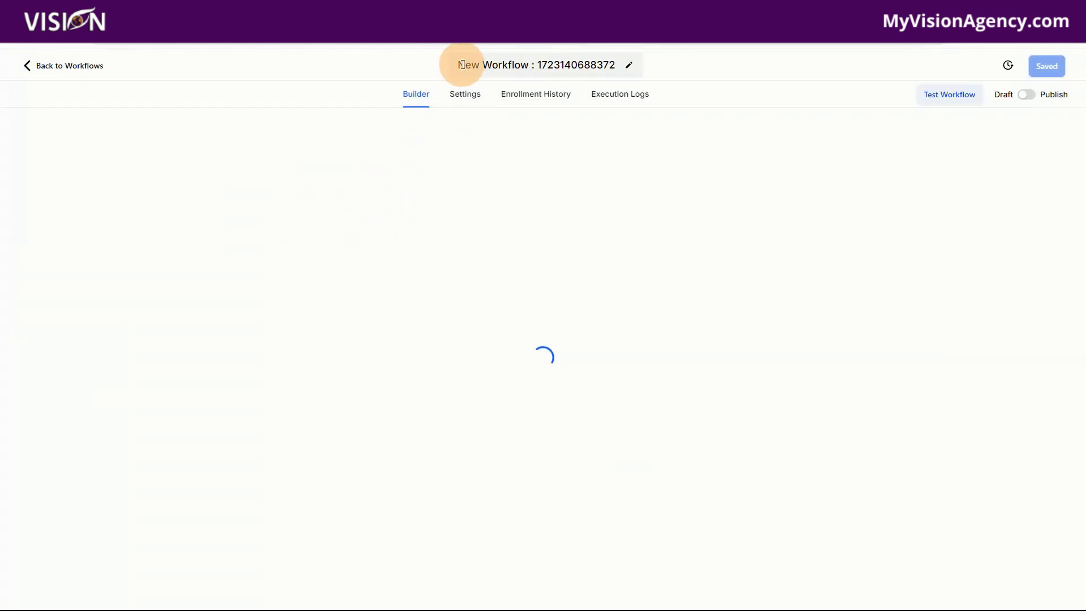
- Dismiss the re-entry notice and rename the workflow as "Lead Magnet Funnel"
click(463, 64)
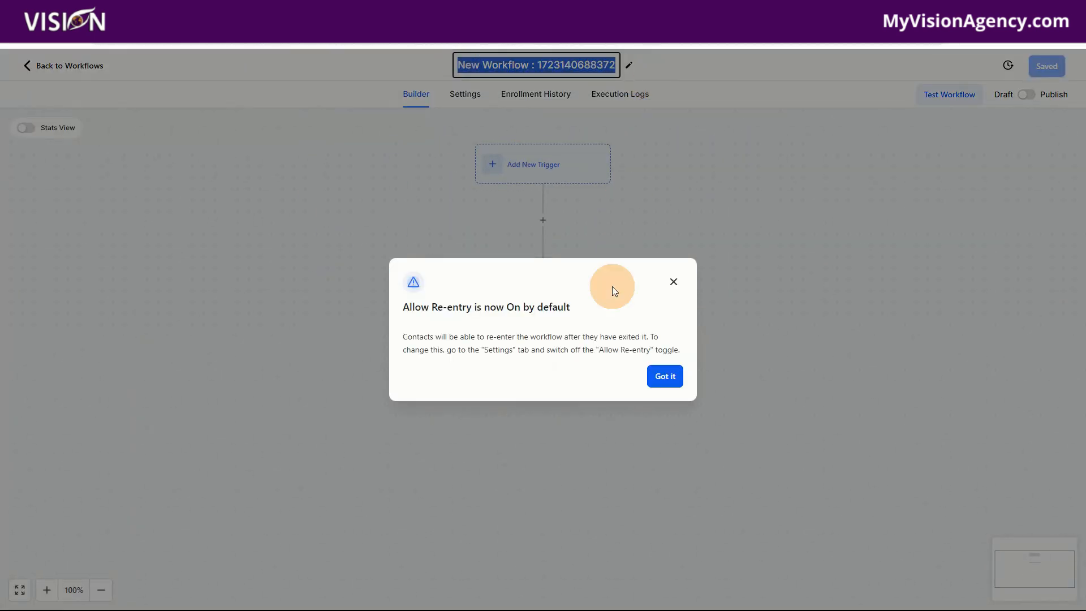
click(675, 377)
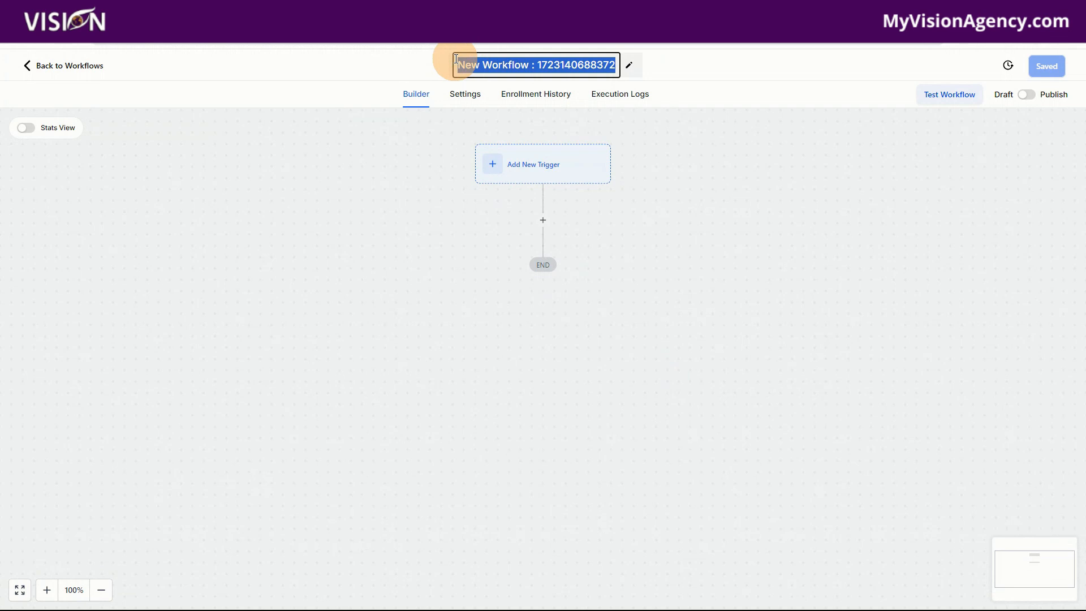
text(Lead MA)
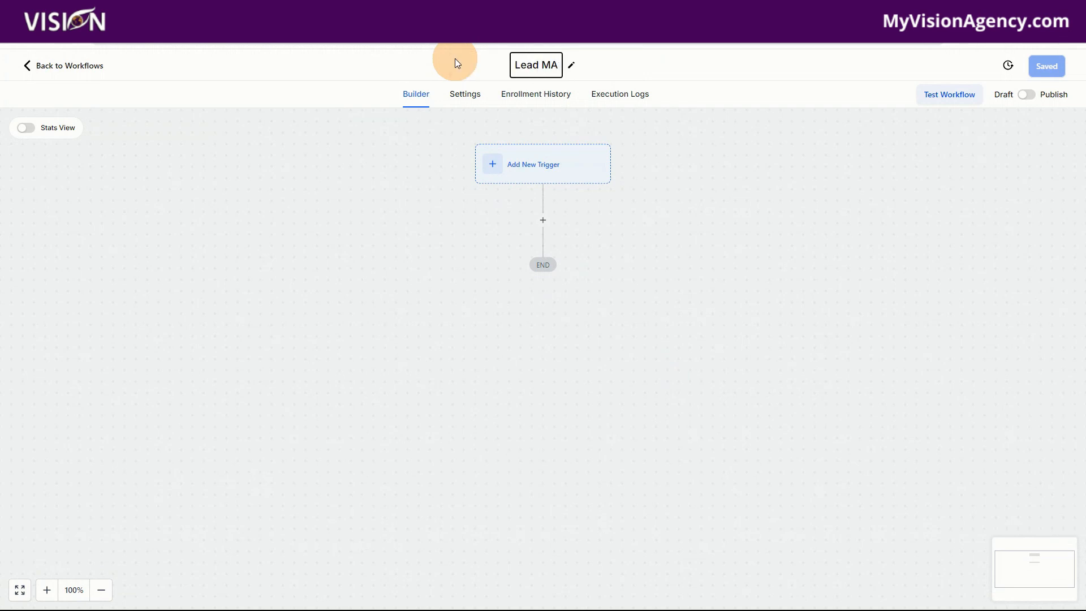
text(gnet Fu)
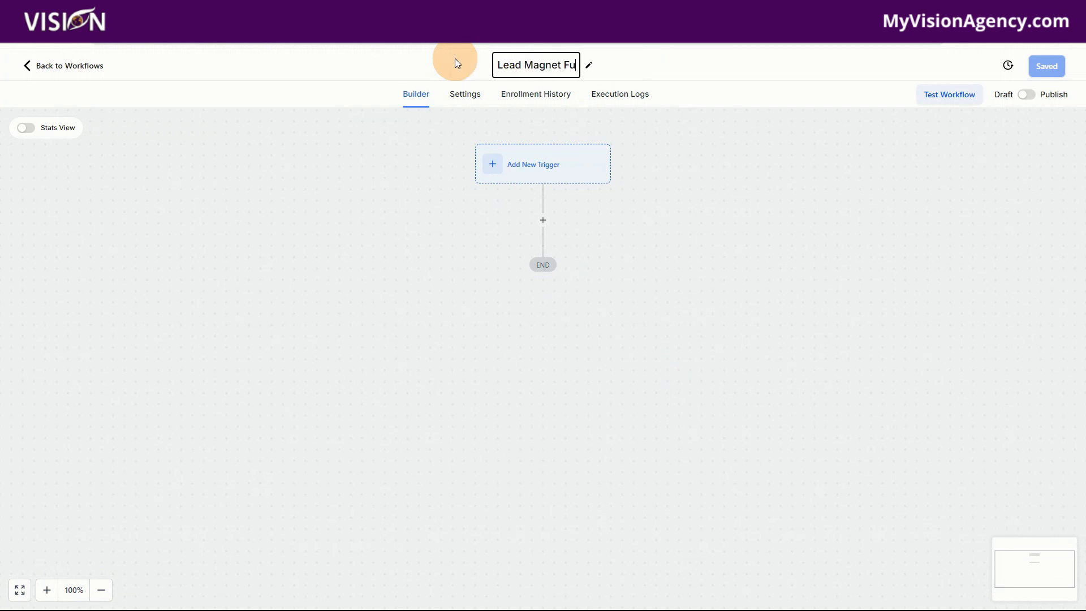
text(nnel)
click(694, 76)
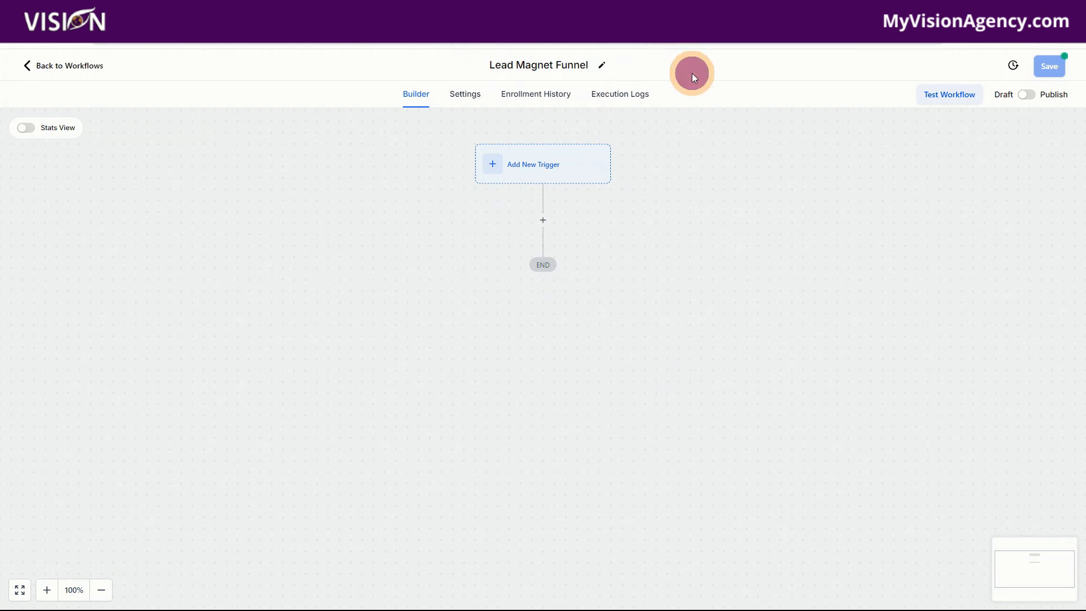
- Save the renamed workflow and choose Form Submitted as its trigger
click(1048, 67)
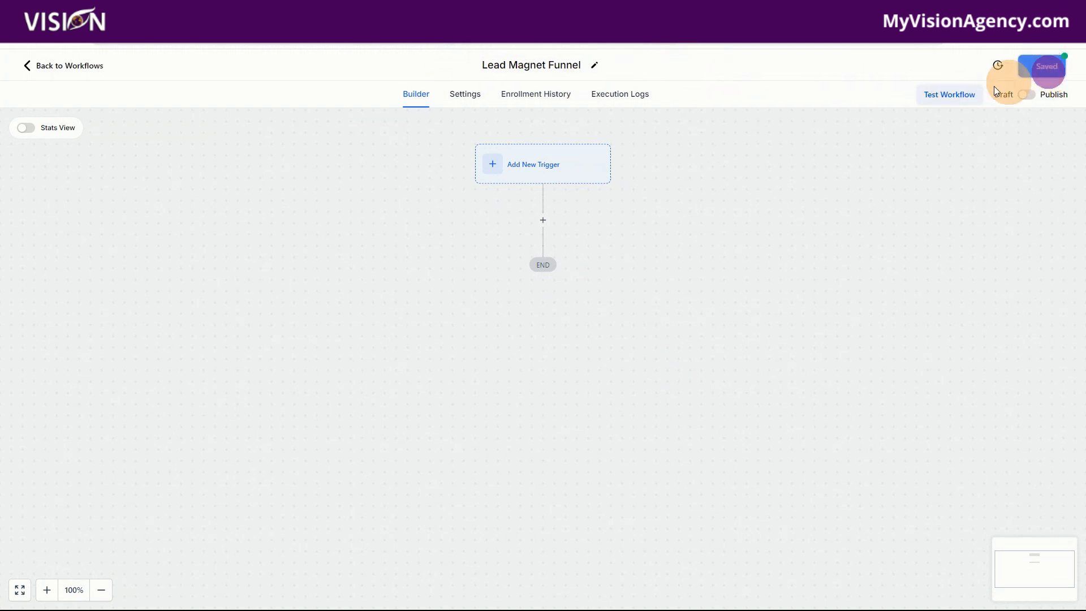
click(526, 165)
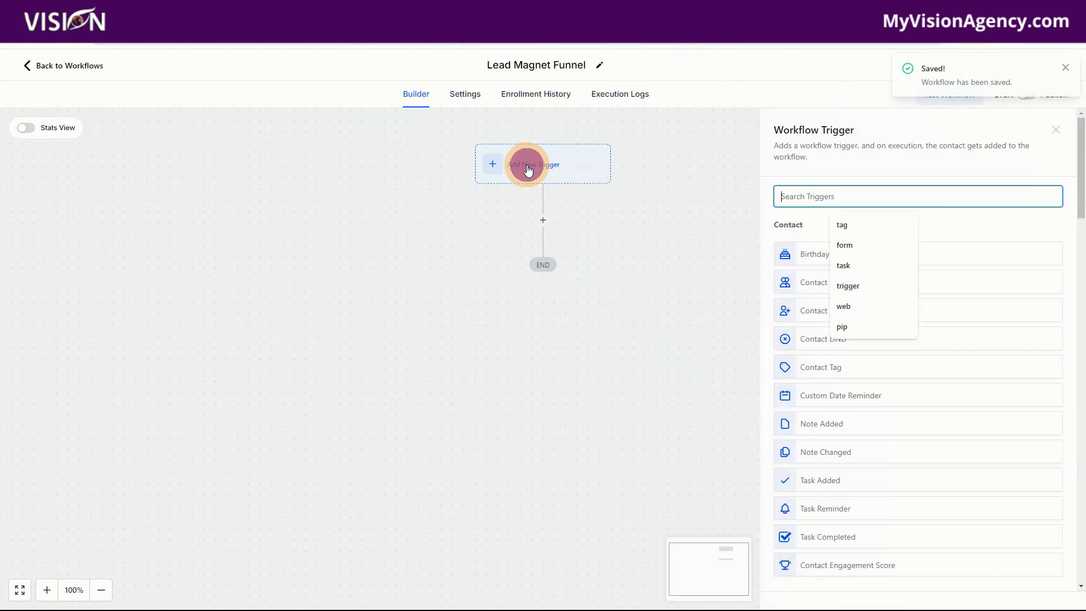
text(fomr)
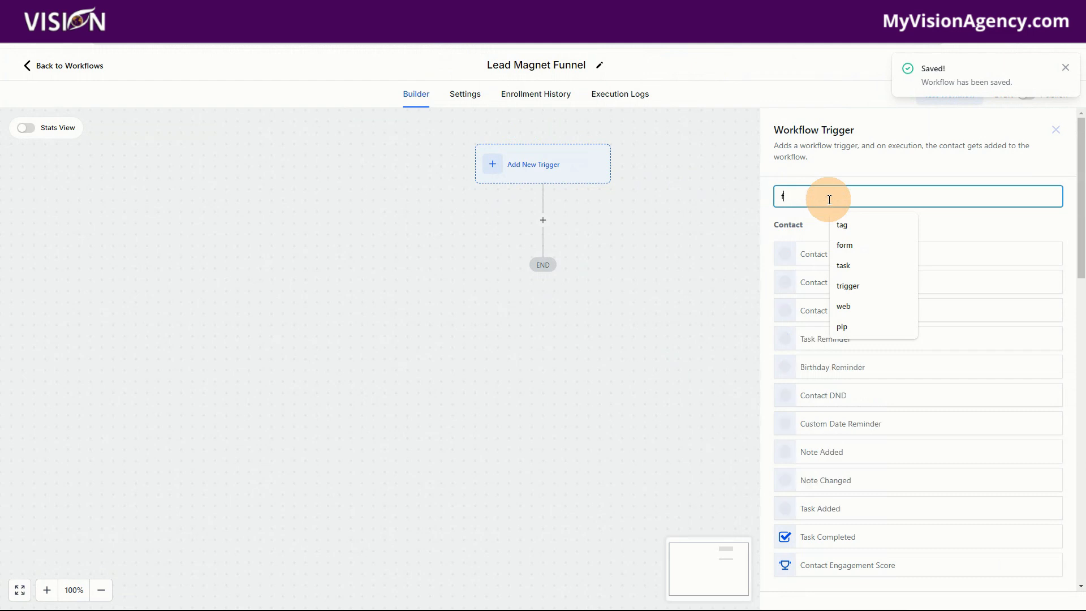
key(BackSpace)
key(BackSpace)
key(BackSpace)
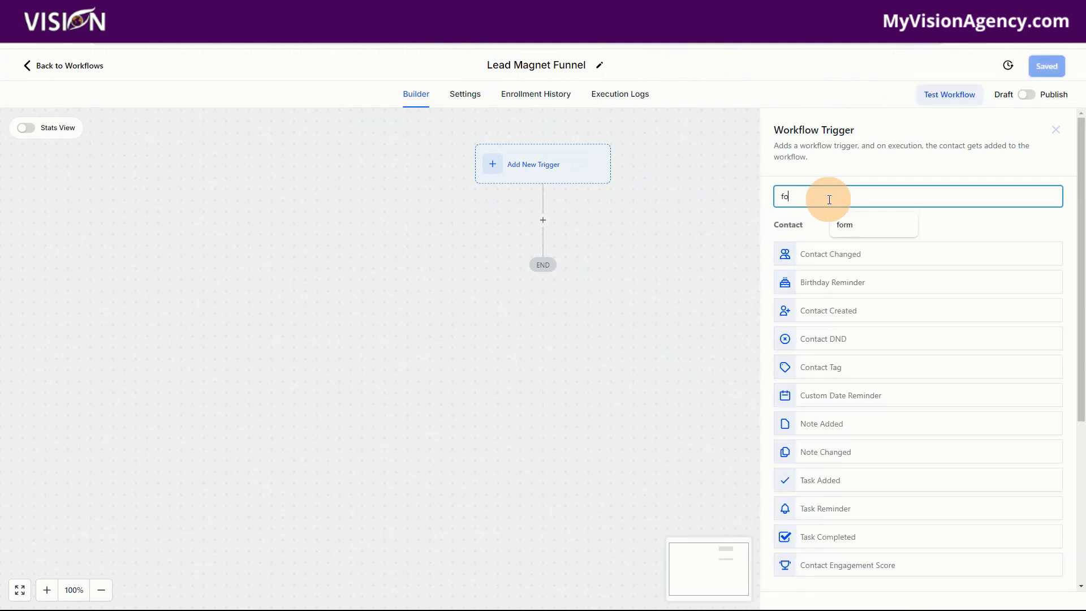
text(orm)
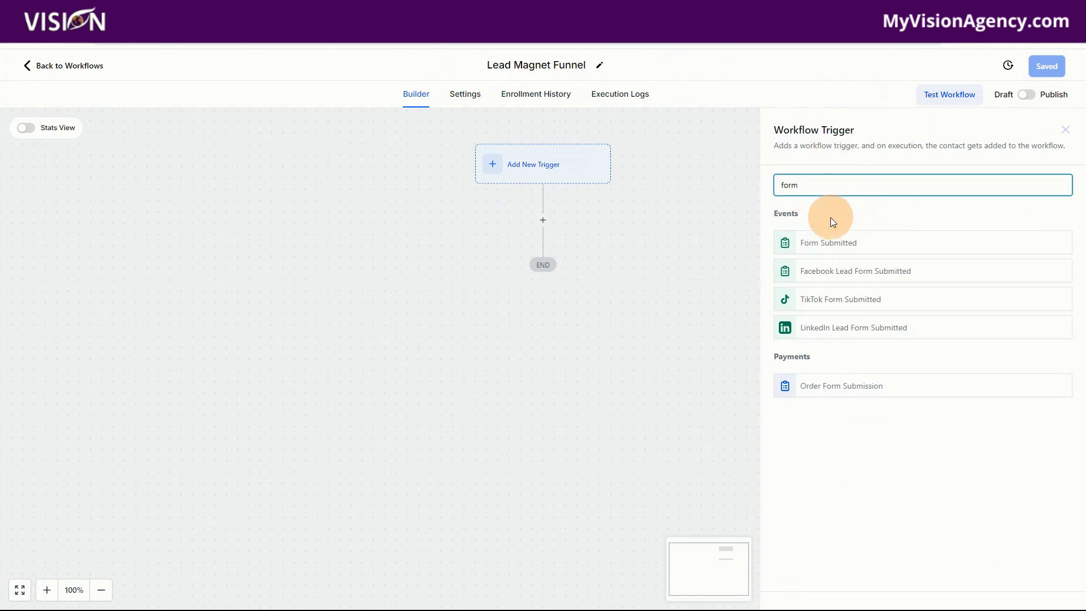
click(833, 244)
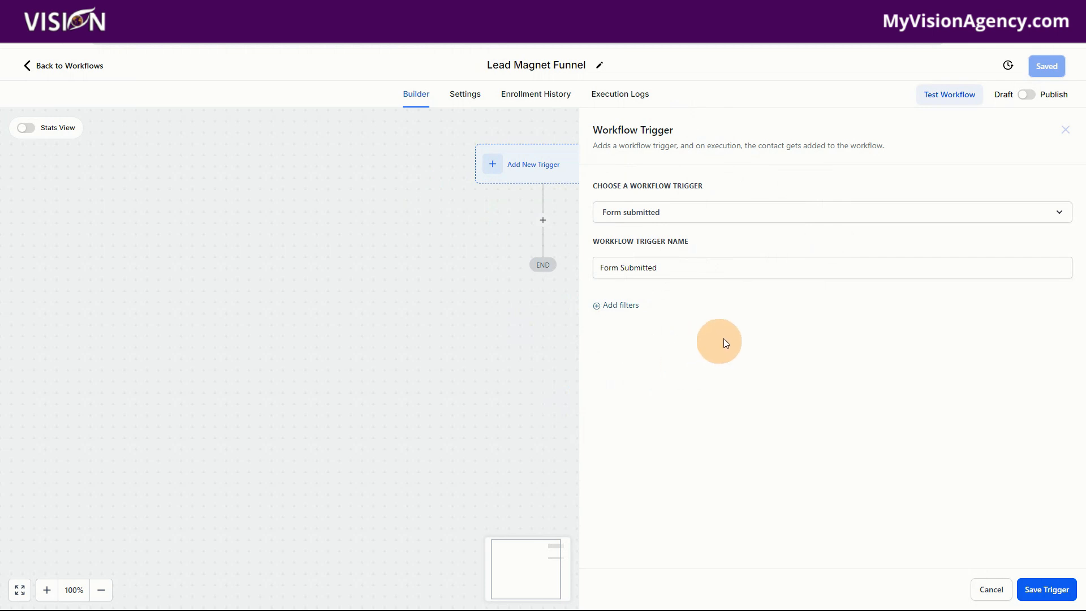
- Filter the Form Submitted trigger with "Form is" set to Lead Magnet Form
click(622, 305)
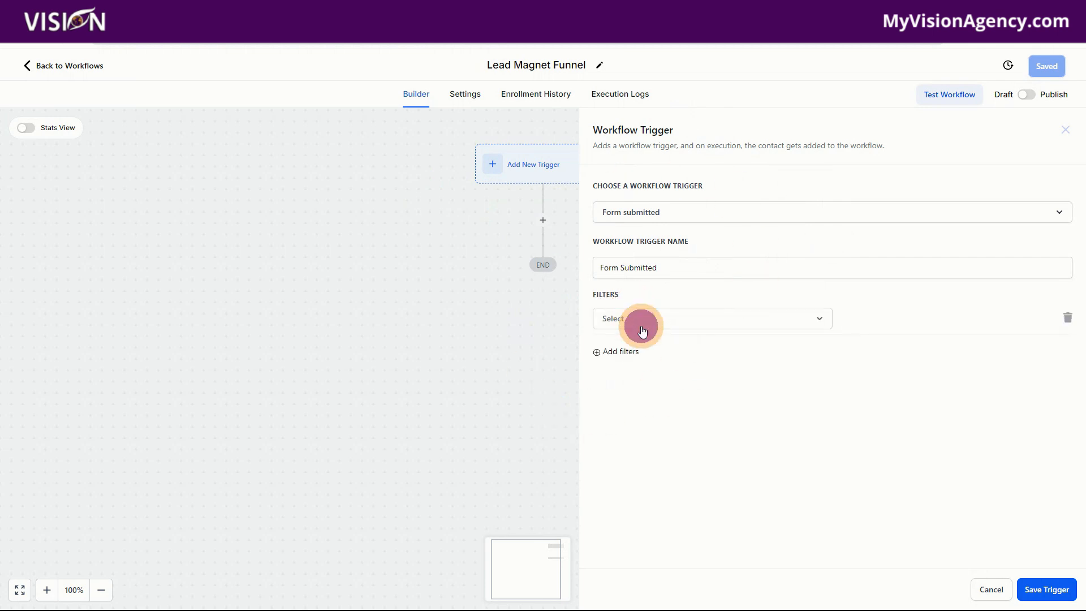
click(642, 331)
click(618, 395)
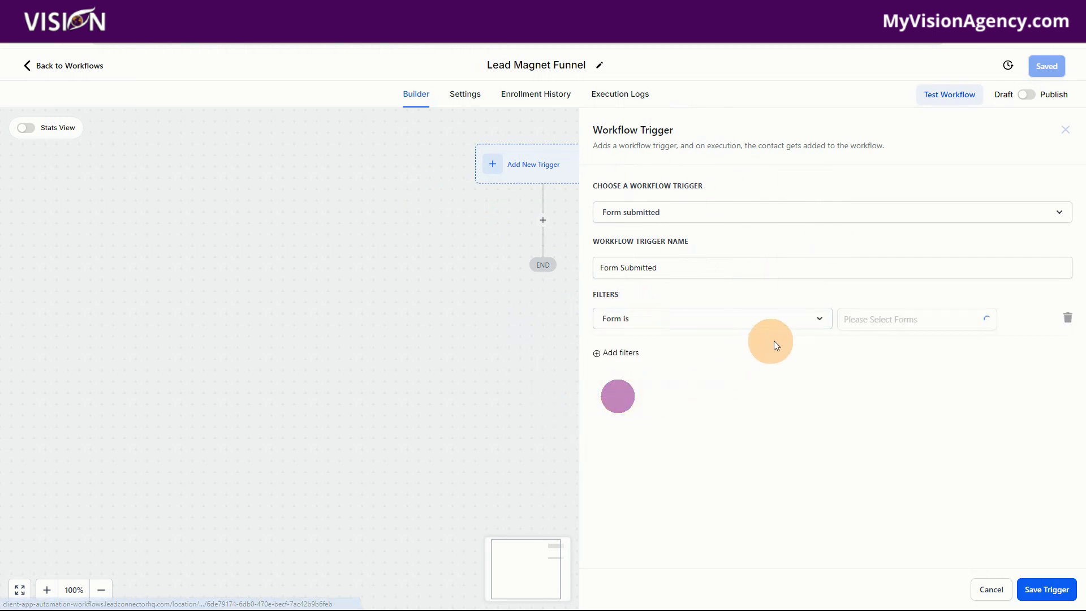
click(875, 319)
click(876, 344)
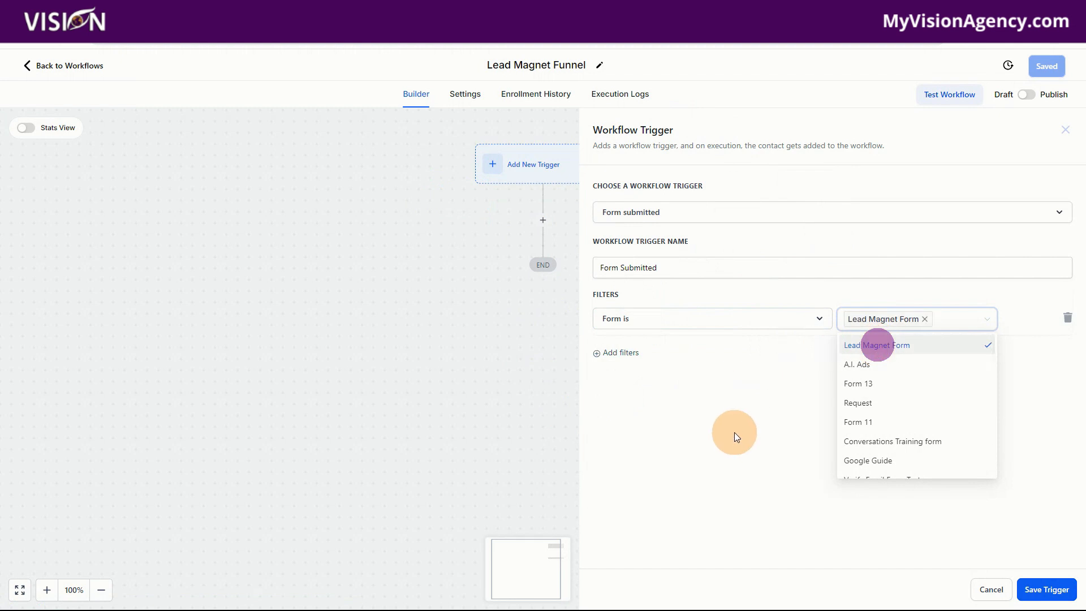
click(734, 432)
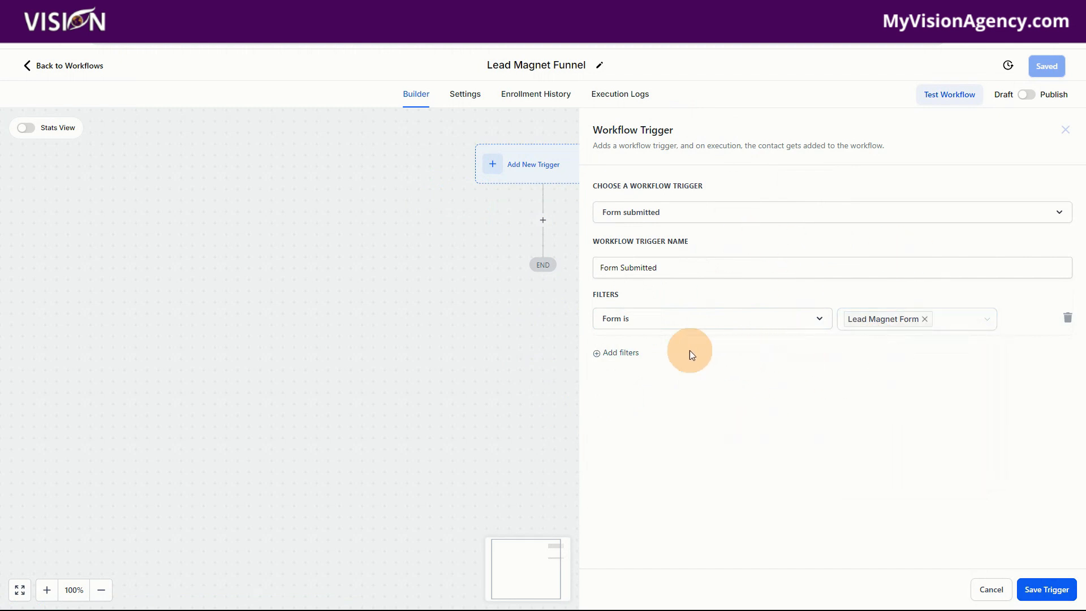
click(617, 353)
click(705, 362)
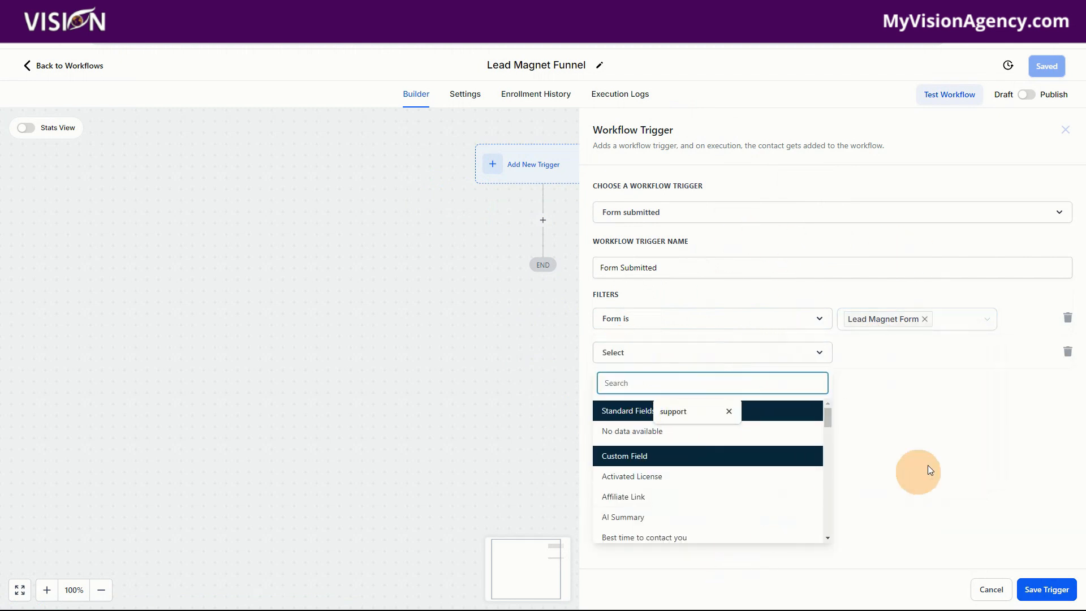
click(970, 435)
click(1068, 352)
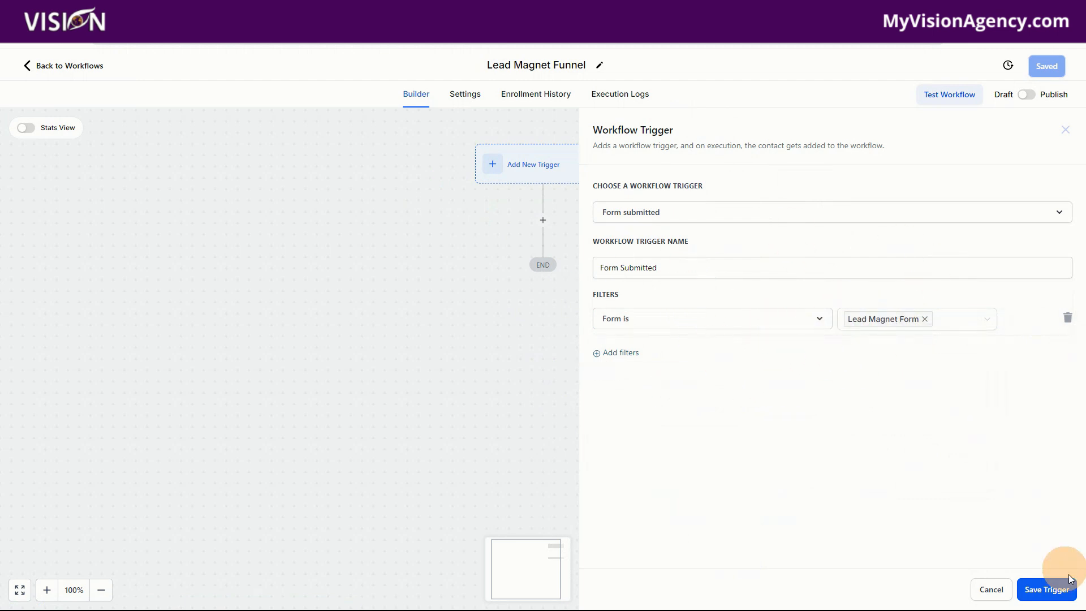
- Save the trigger and add a Send Email action below it
click(1058, 589)
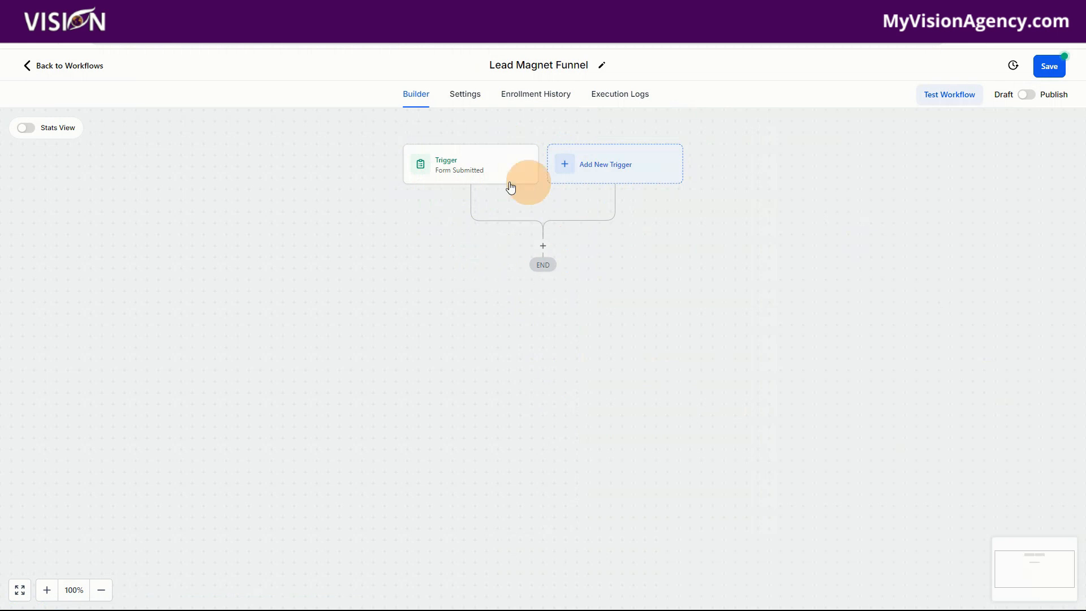
click(543, 246)
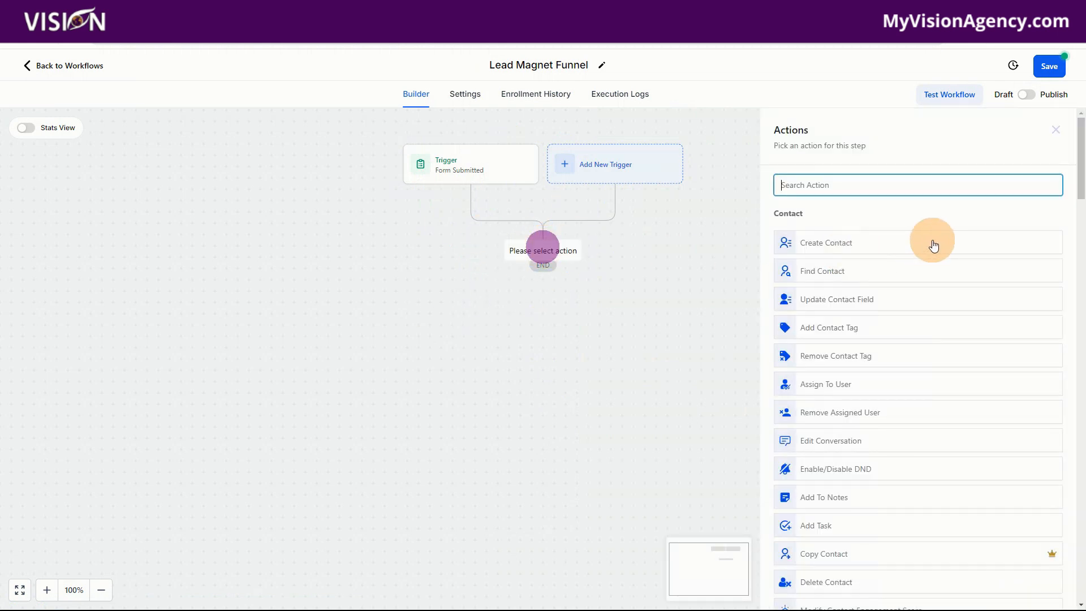
text(email)
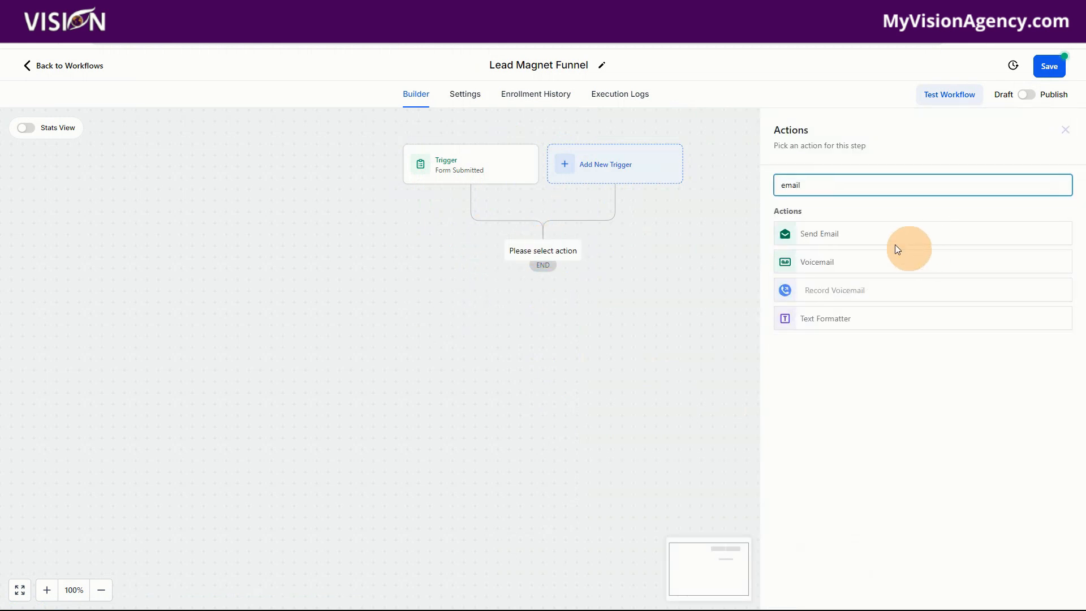
click(810, 236)
- Set the email's subject to "Here is your checklist", keeping the default sender details
click(820, 276)
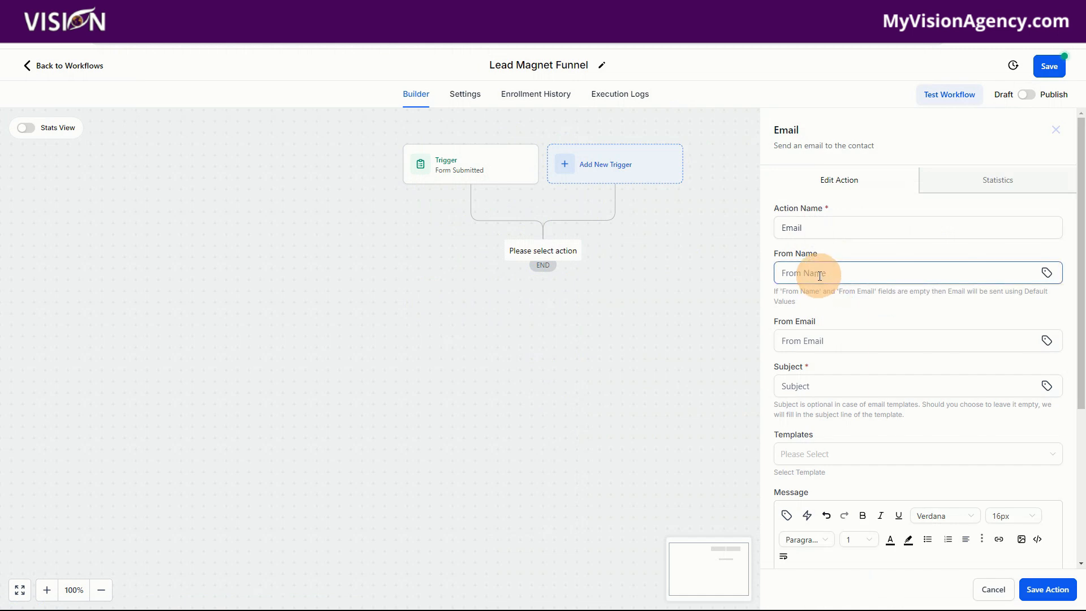
click(813, 390)
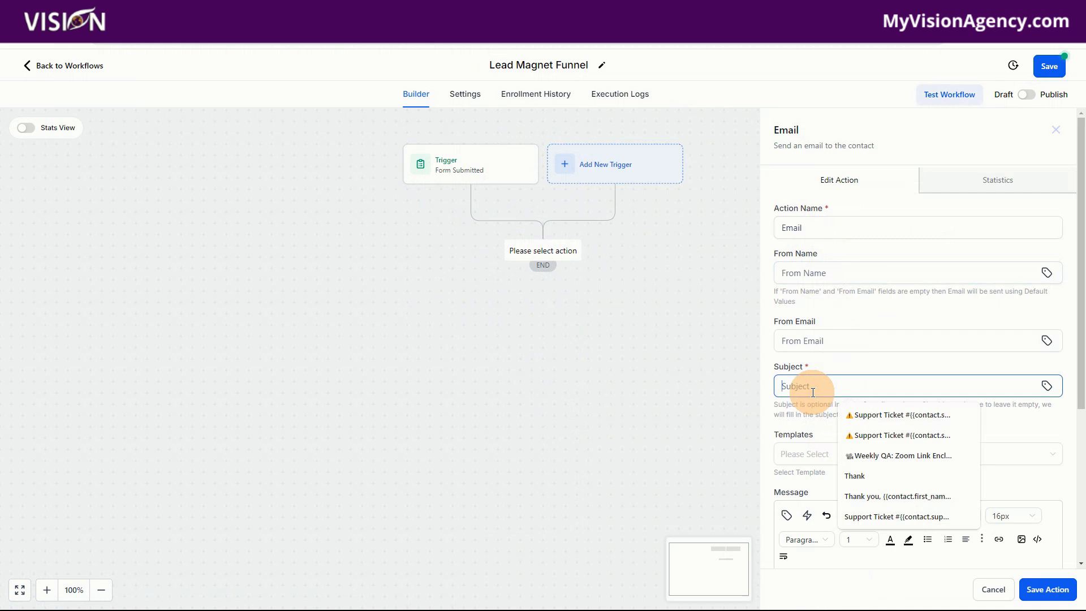
text(Here is your checklist)
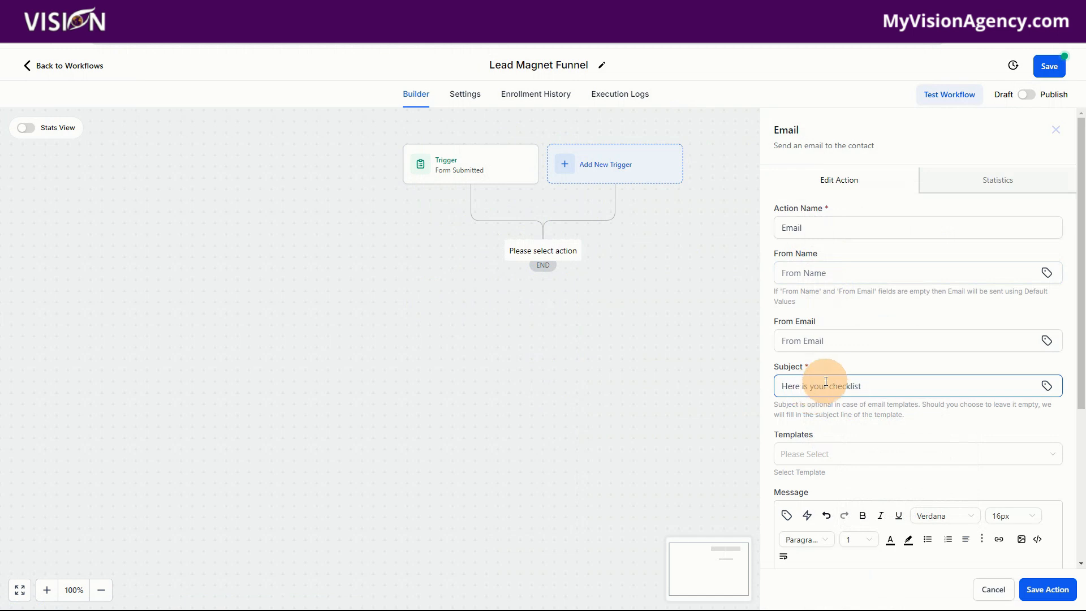
- Write the message "Hey there" with the contact's First Name merge field and a comma, followed by the line "Here is your lead magnet."
scroll(837, 381, down, 4)
click(810, 344)
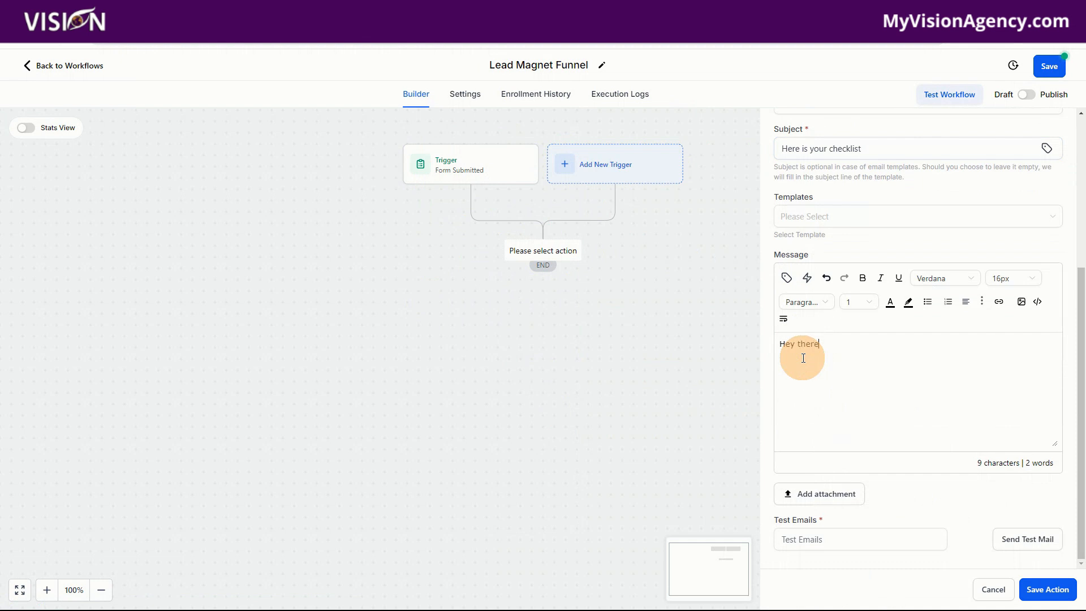
click(786, 277)
click(734, 338)
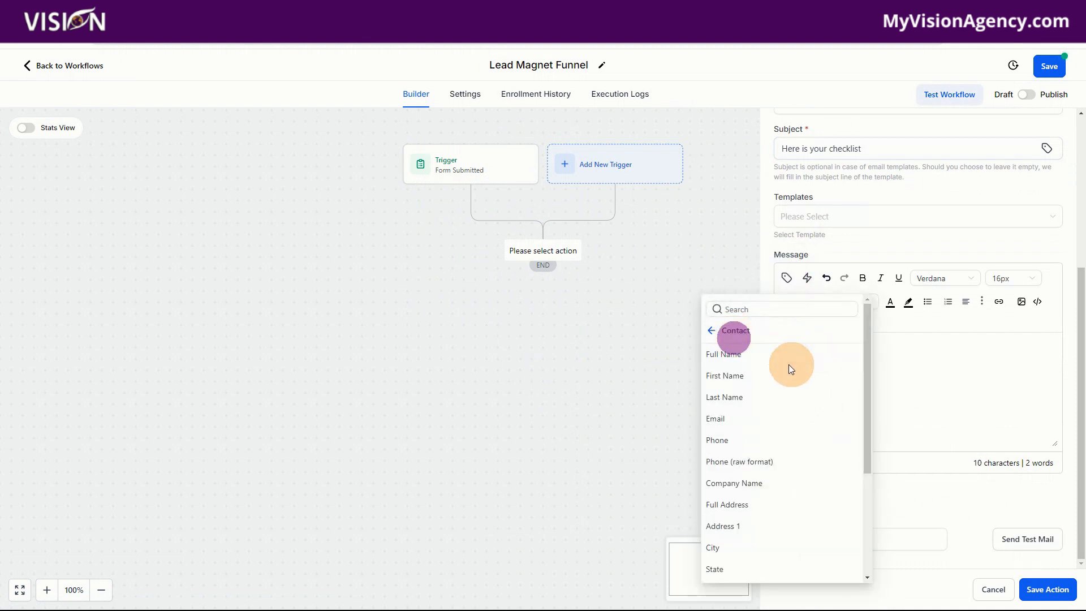
click(740, 376)
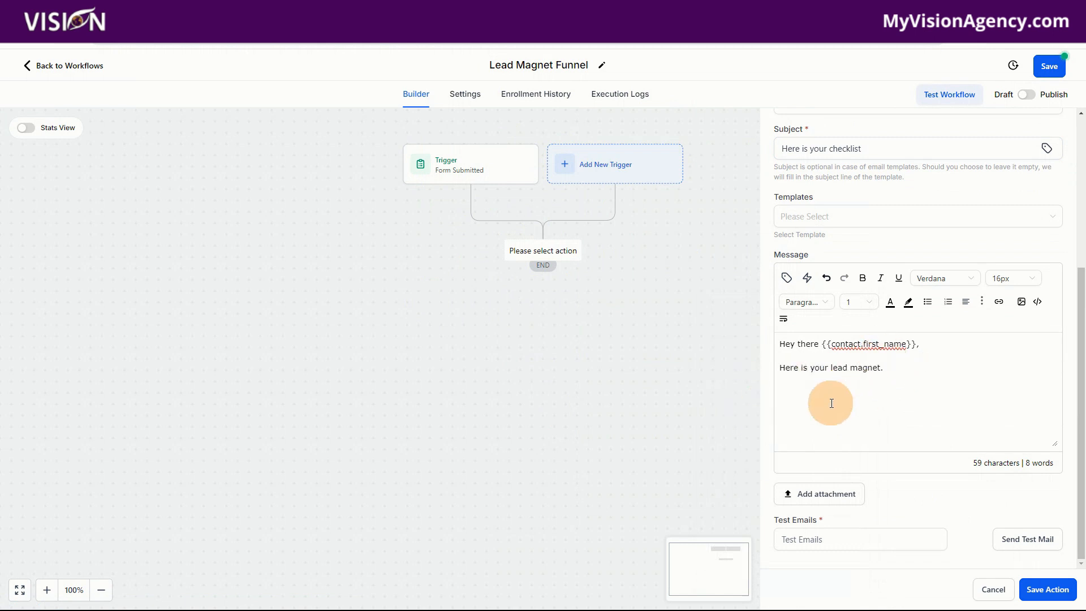
- Paste the lead magnet PDF's link below the message, replace its visible text with "DOWNLOAD" and check the embedded URL
click(788, 391)
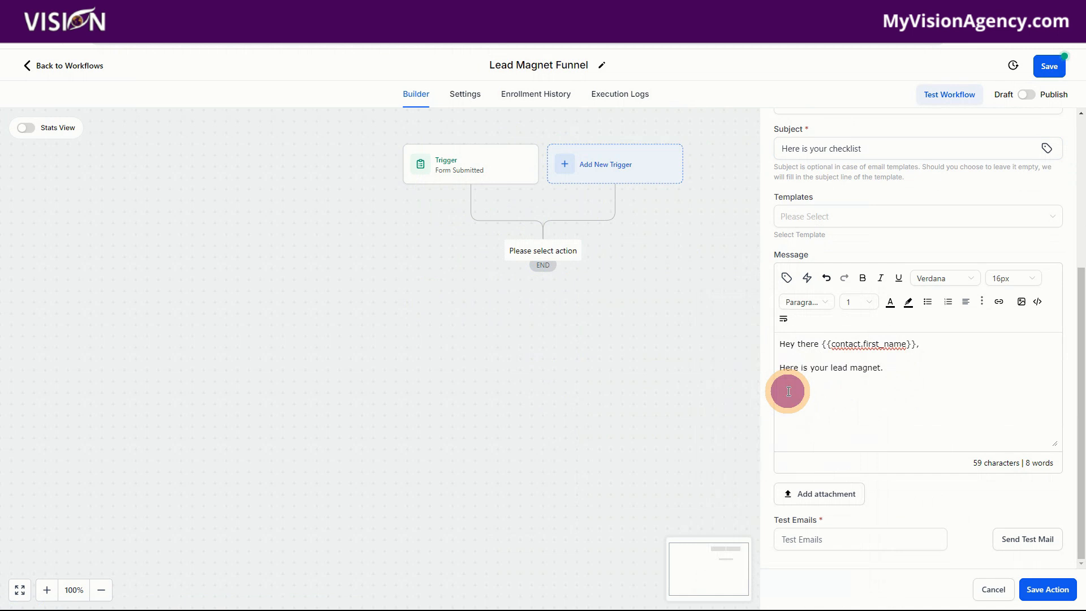
text(https://storage.googleapis.com/msgsndr/Ig0RFoZ1q7FJWc46p24A/media/66b505dffef5c30edc1b304f.pdf)
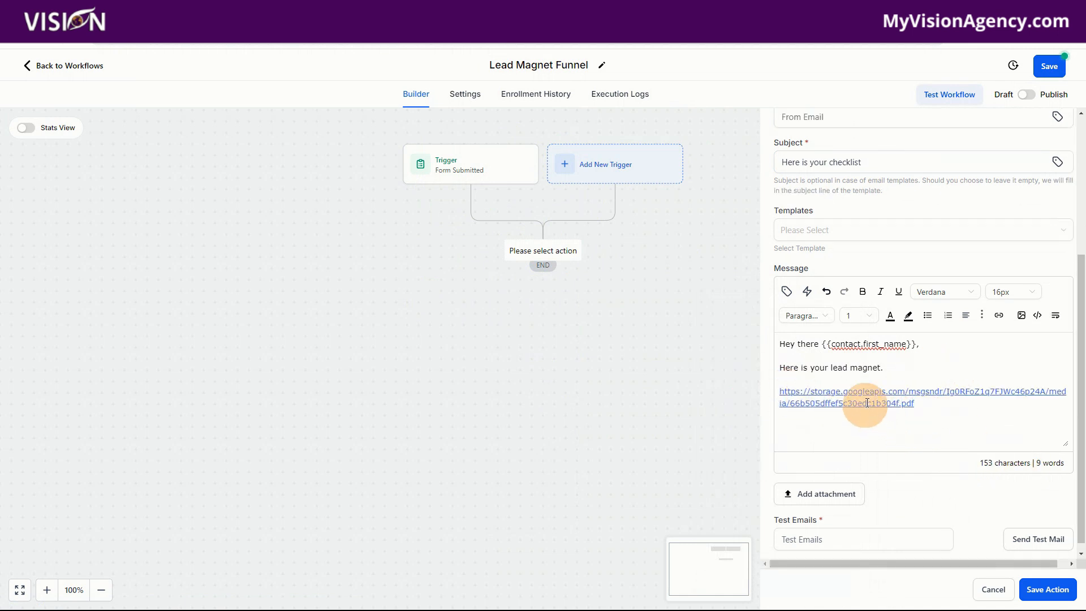
drag(935, 412, 782, 395)
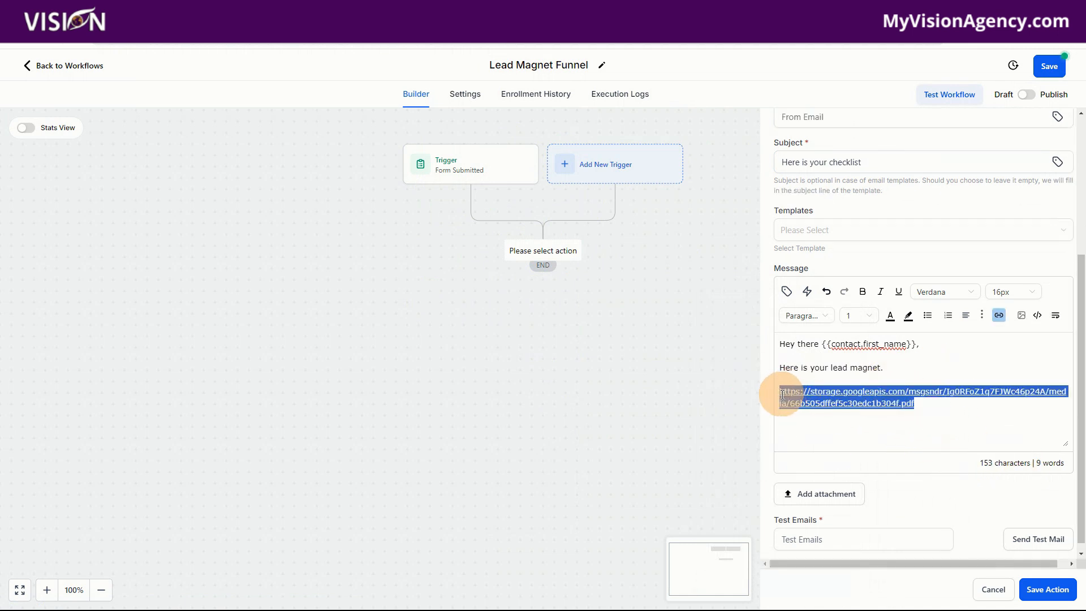
key(BackSpace)
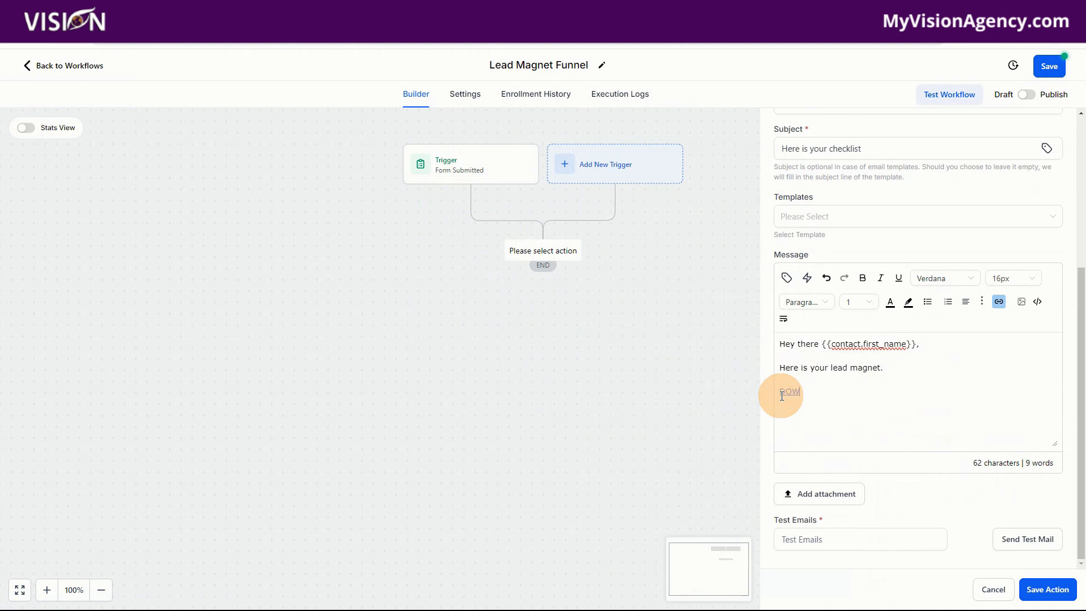
click(998, 301)
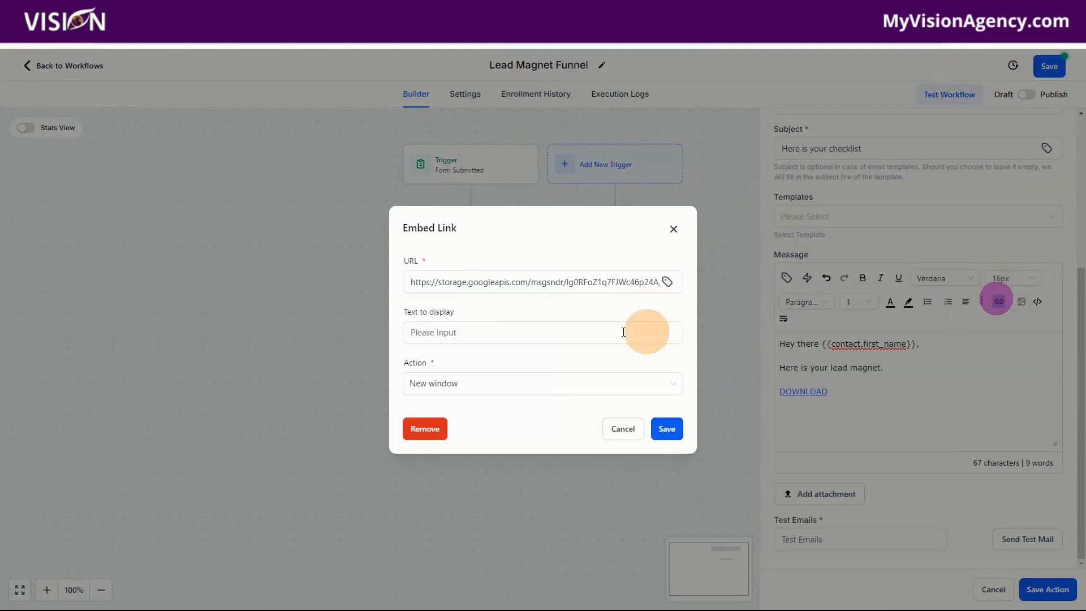
click(409, 282)
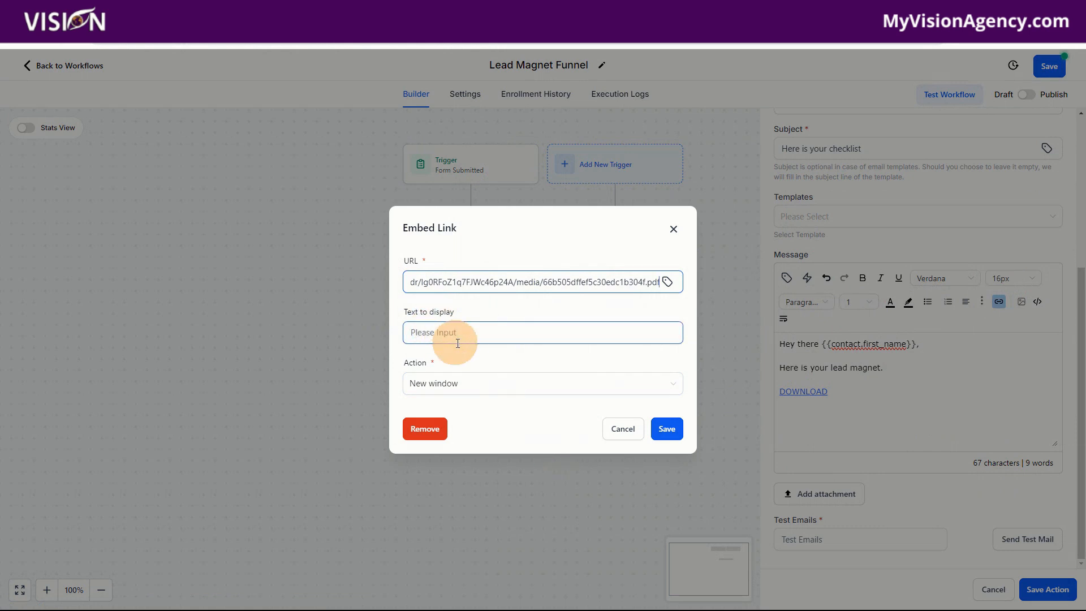
click(607, 434)
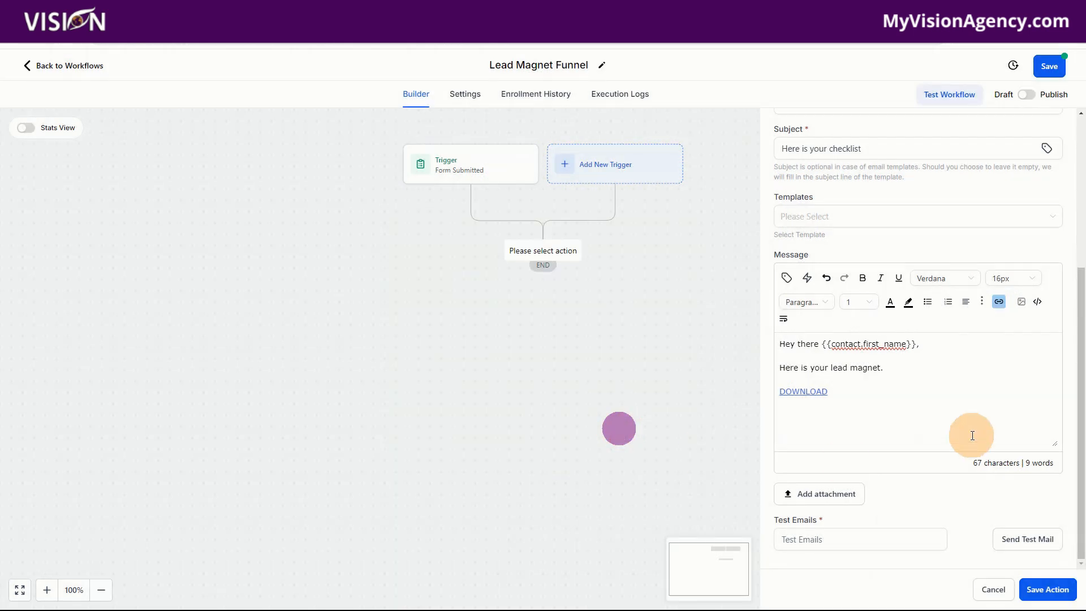
click(835, 419)
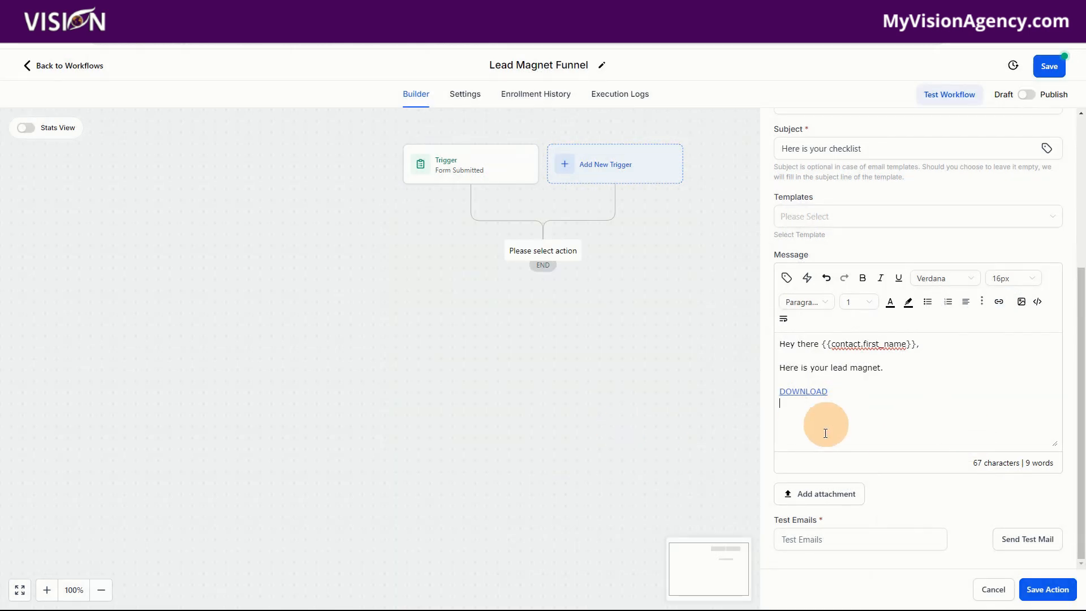
click(820, 493)
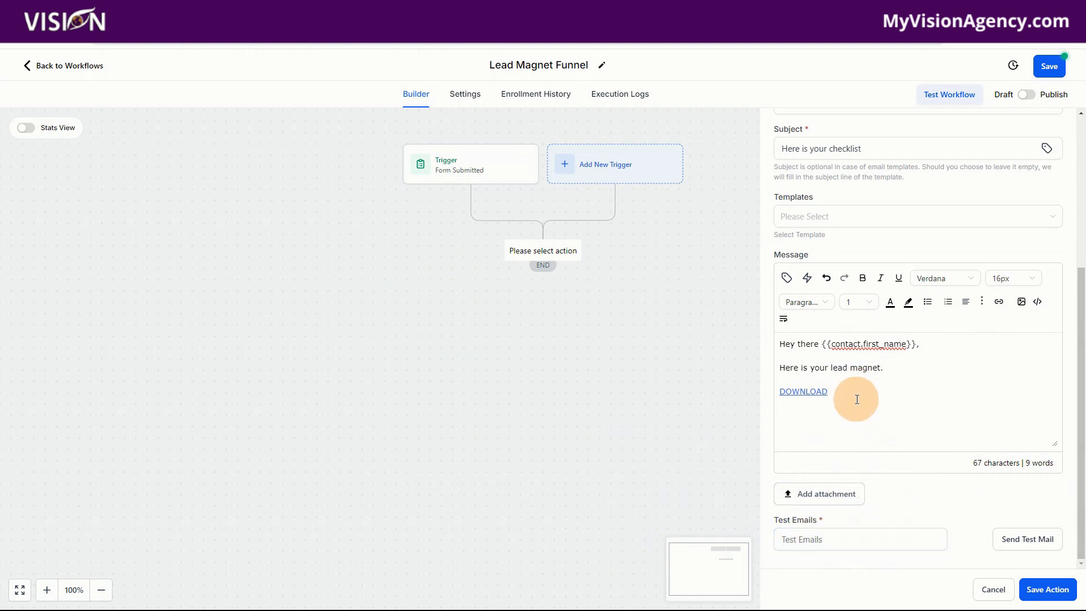
drag(849, 393, 778, 393)
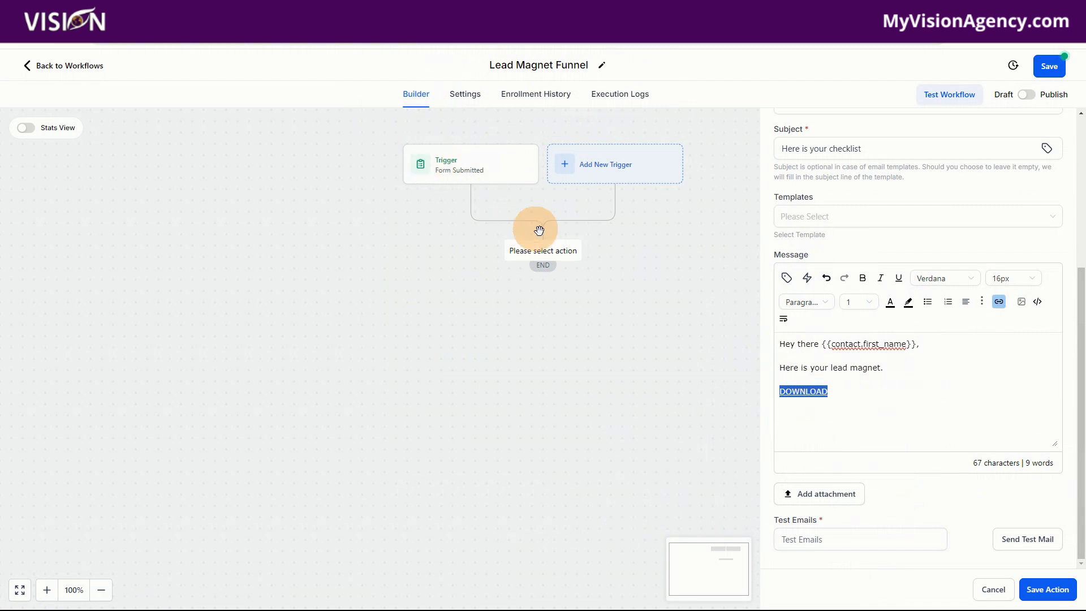
click(853, 392)
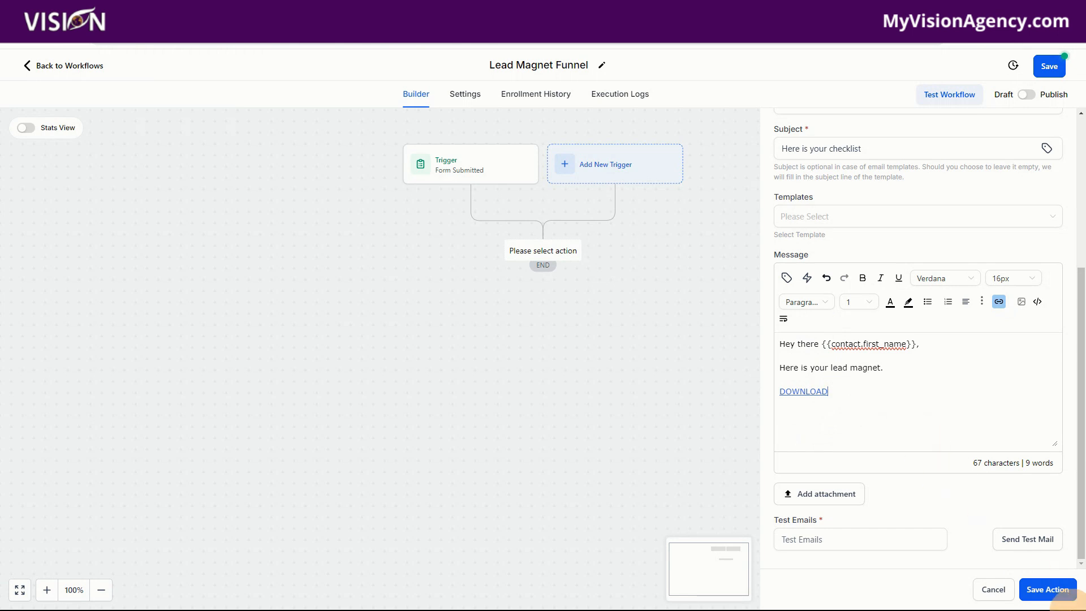
- Save the email action, switch the workflow from Draft to Publish and save it
click(1052, 597)
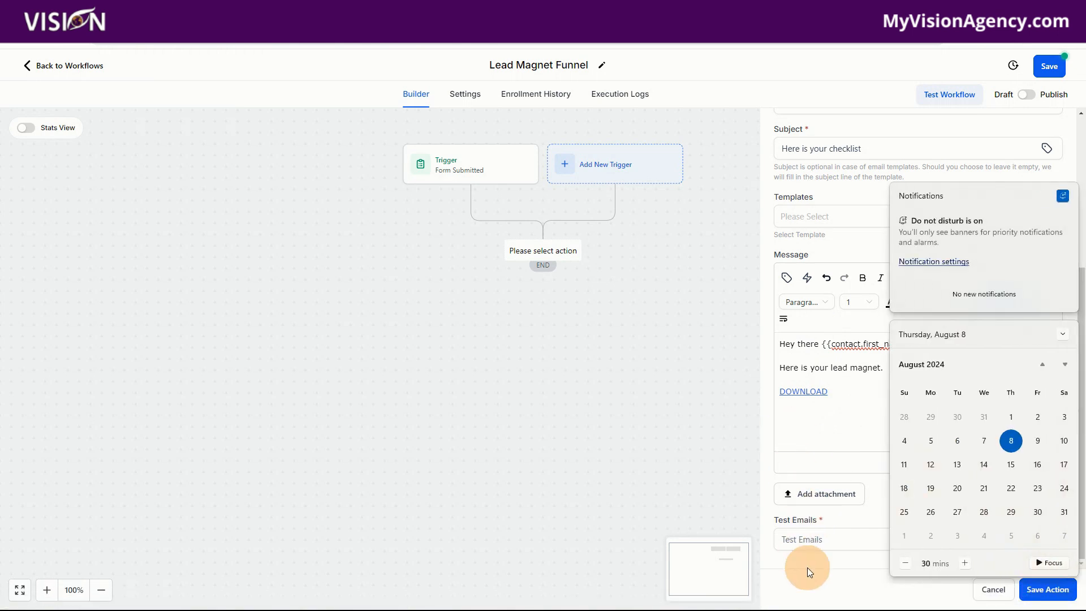
click(1046, 590)
click(1049, 67)
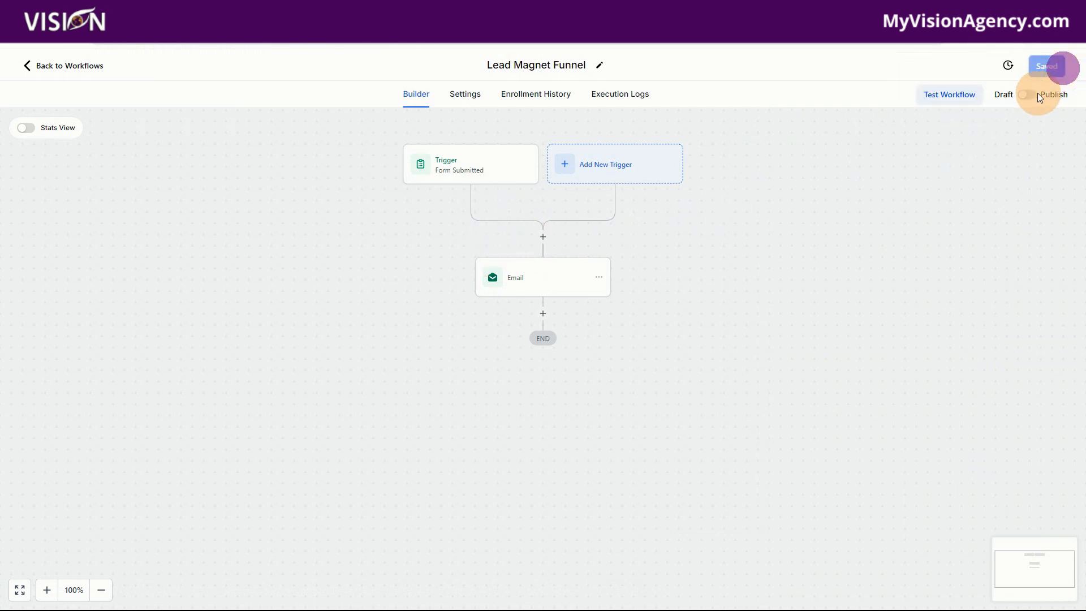
click(1026, 95)
click(1047, 66)
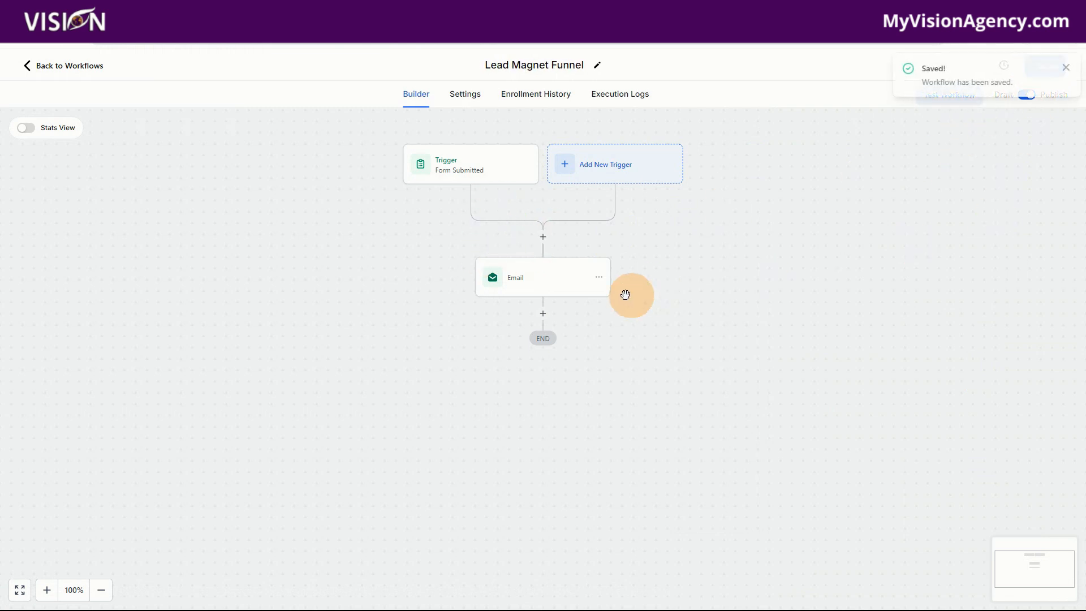
- Inspect the DOWNLOAD link in the workflow's email message
click(544, 279)
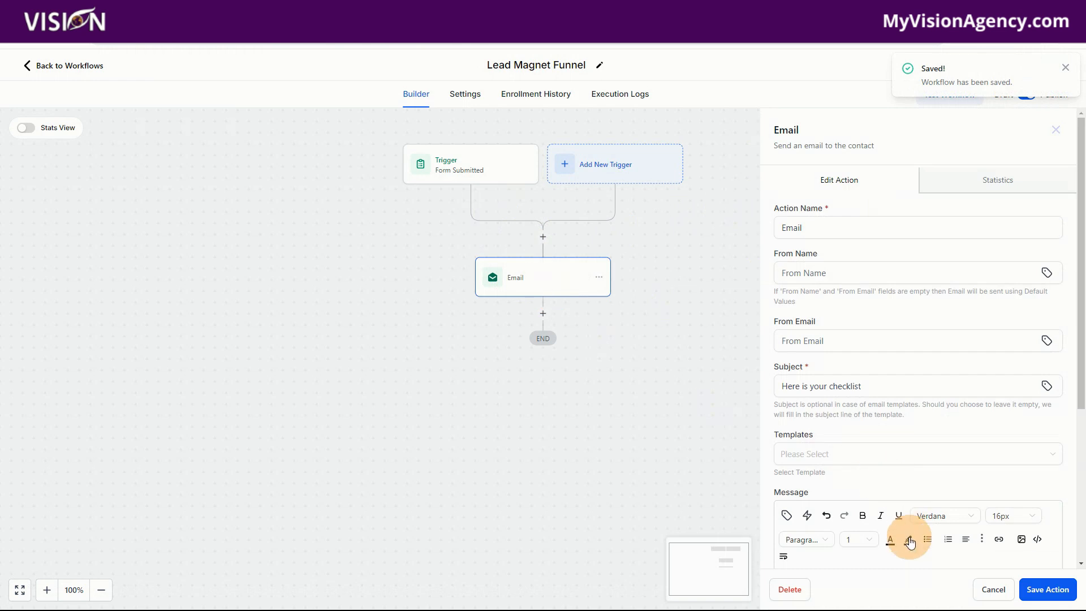
scroll(877, 402, down, 4)
click(834, 394)
drag(833, 394, 776, 392)
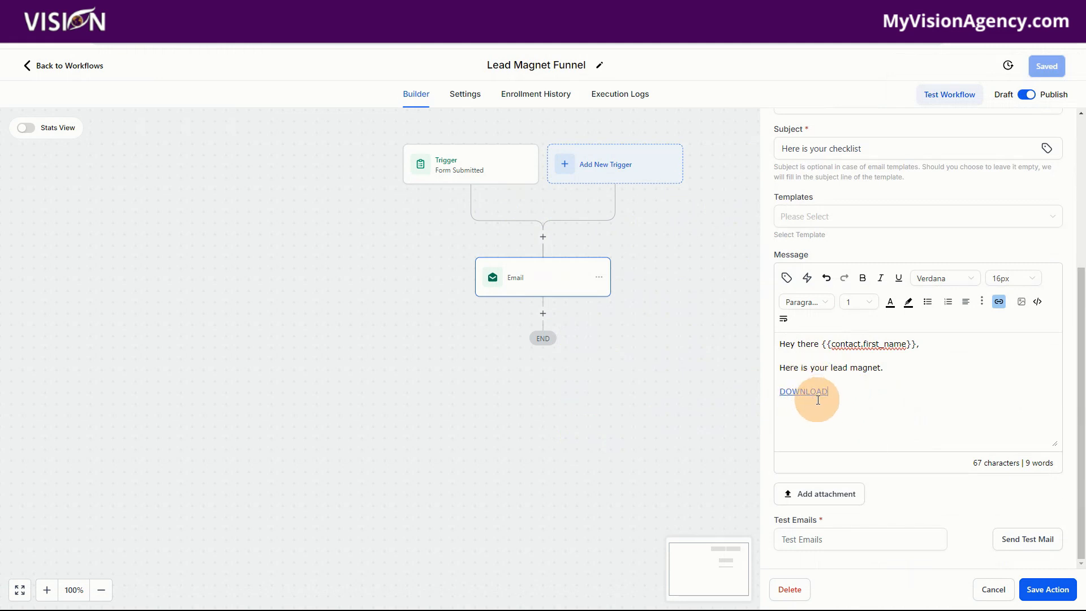
drag(829, 393, 774, 401)
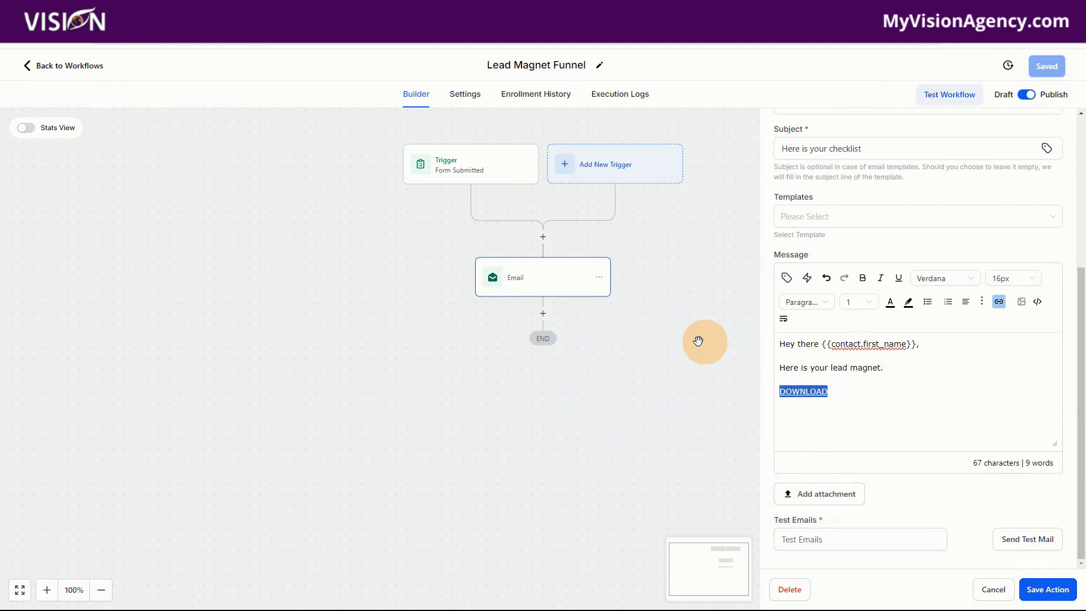
- Leave the workflow and open the list of trigger links under Conversations
click(76, 72)
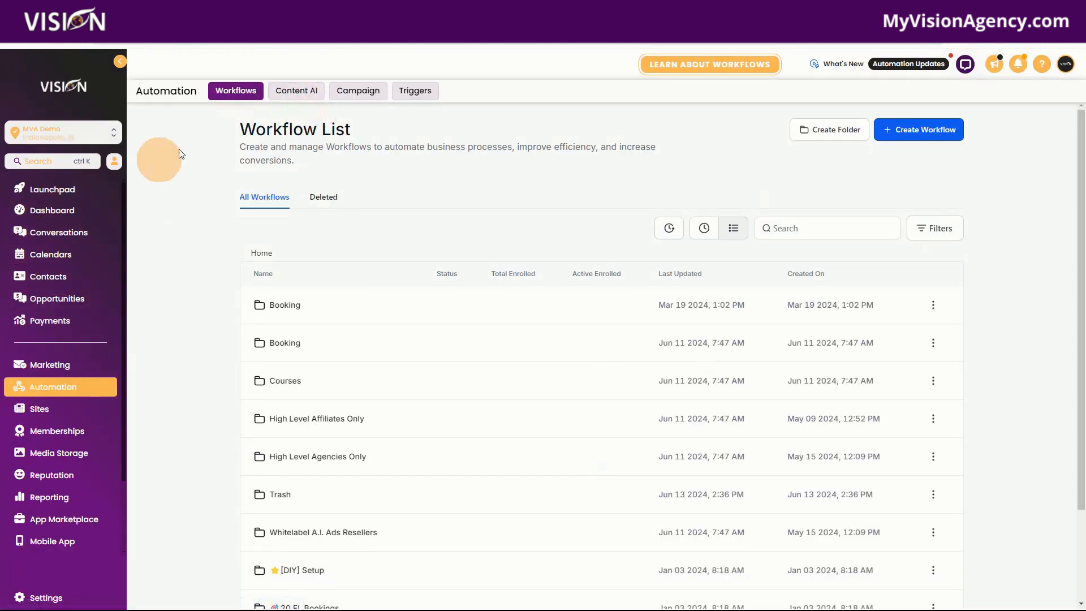
click(51, 277)
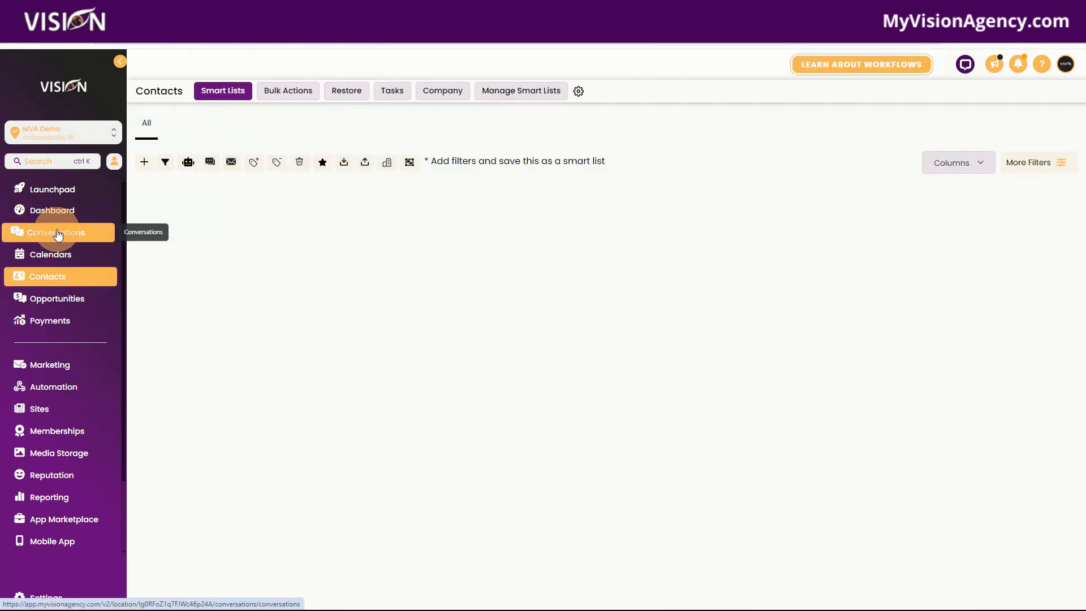
click(57, 233)
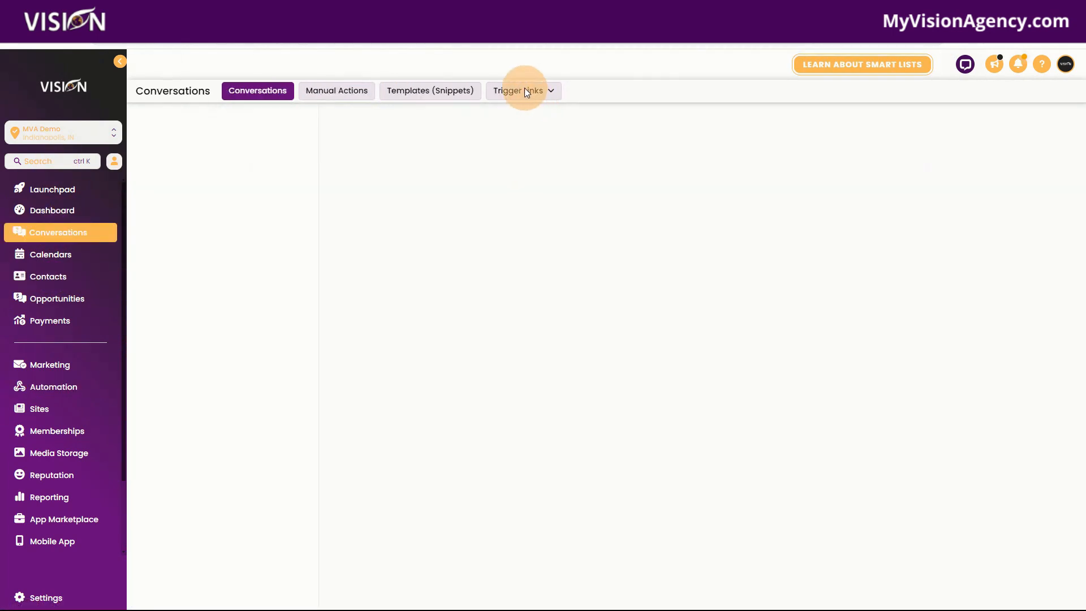
click(526, 92)
click(529, 111)
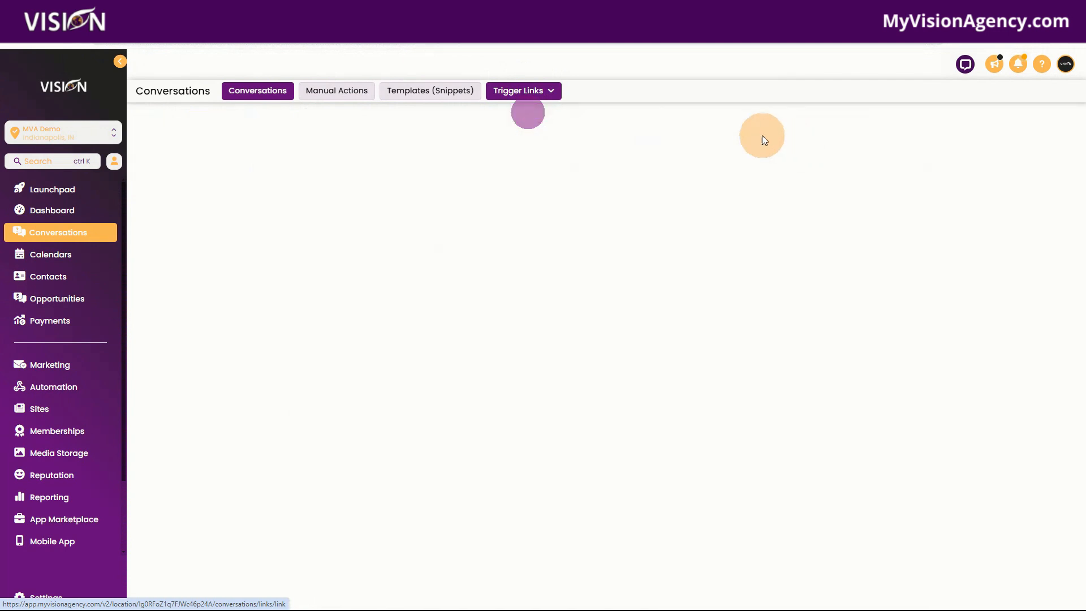
- Create a trigger link named "Lead Magnet" with the copied PDF URL, save it and return to the workflow list
click(1045, 136)
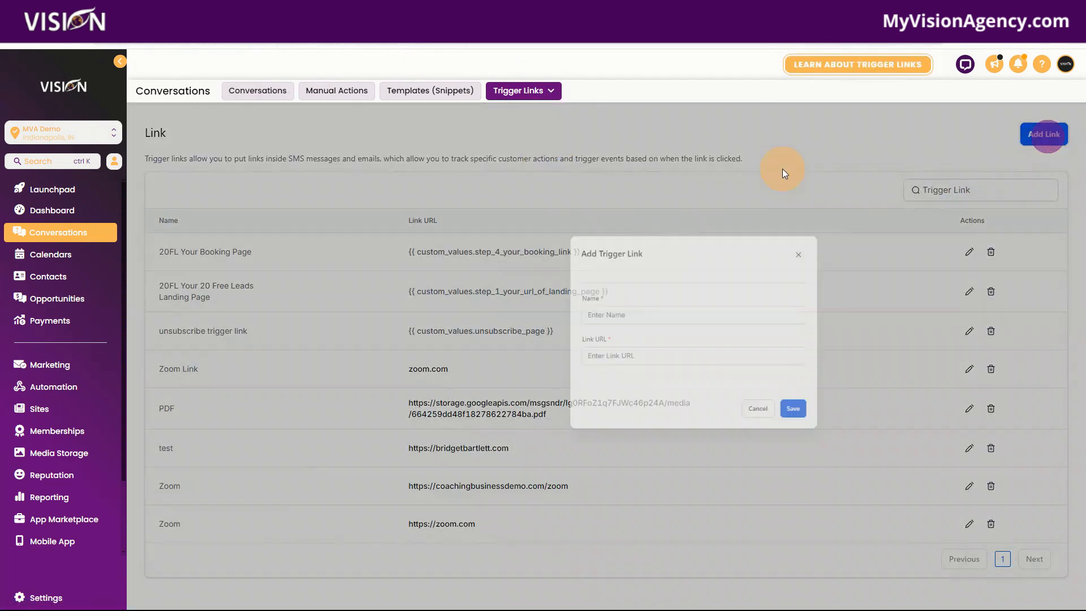
click(500, 409)
key(ctrl+v)
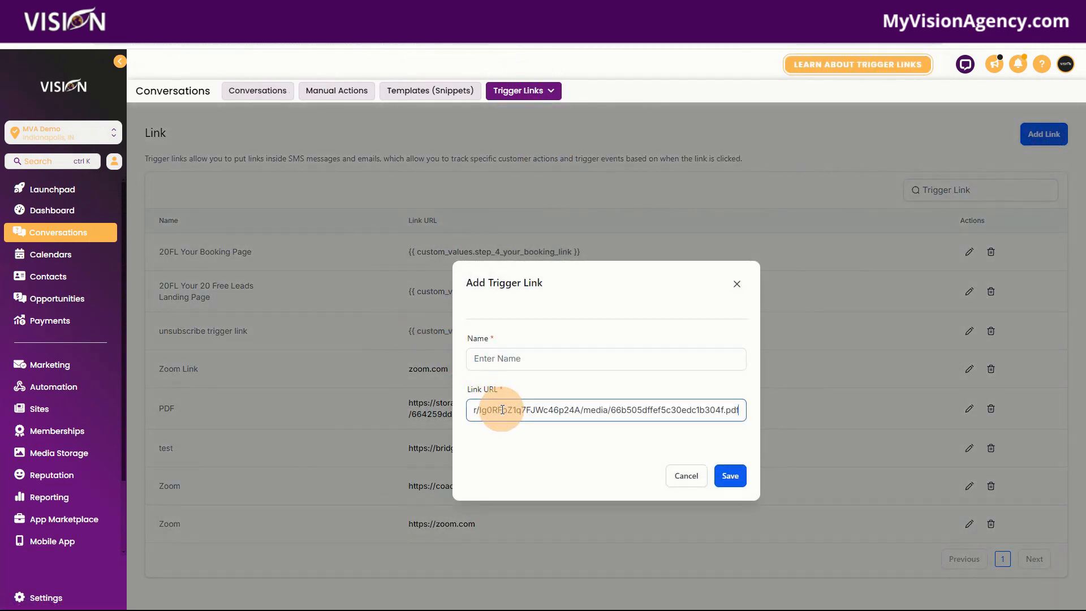
click(553, 360)
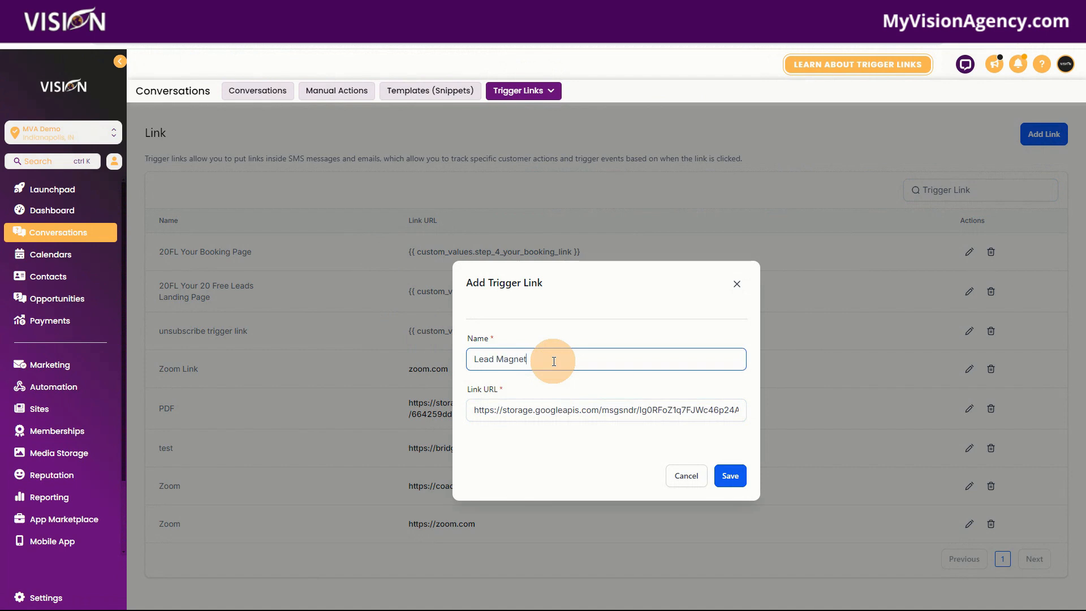
text(Lead Magnet)
click(730, 475)
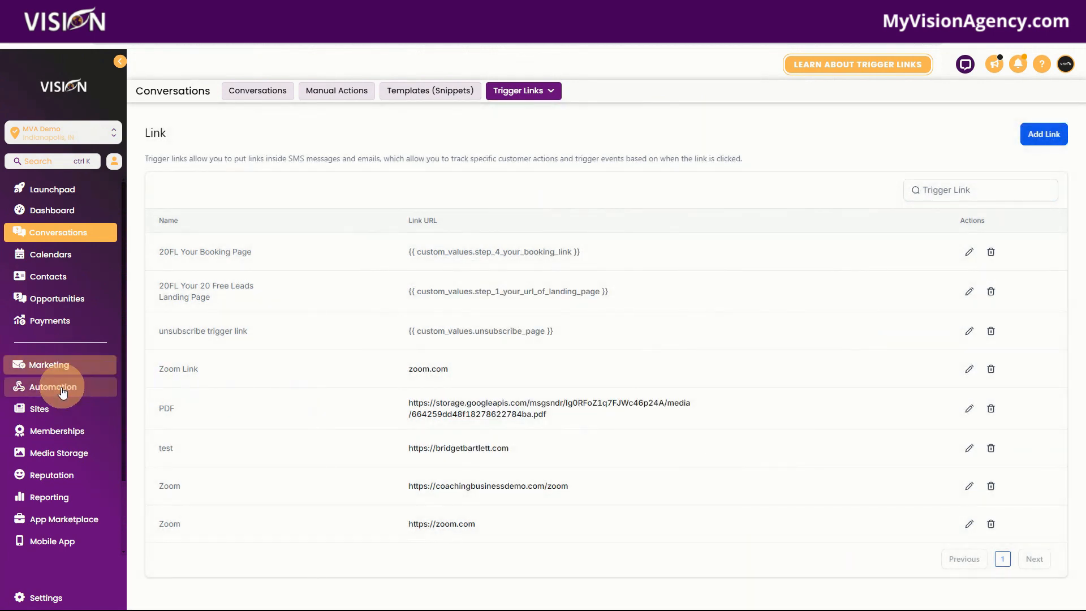
click(62, 391)
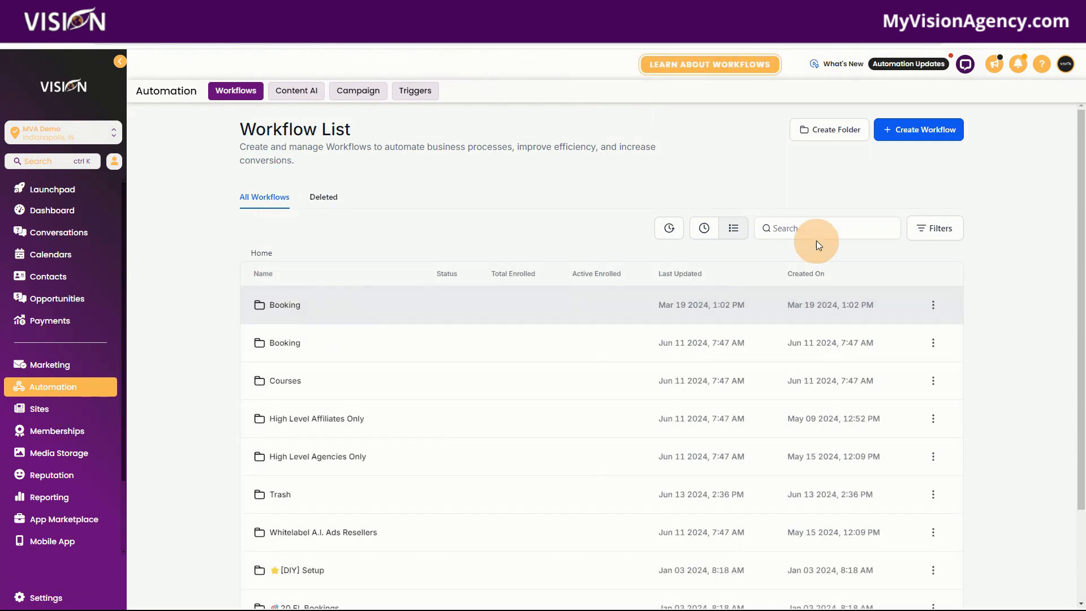
scroll(995, 473, down, 2)
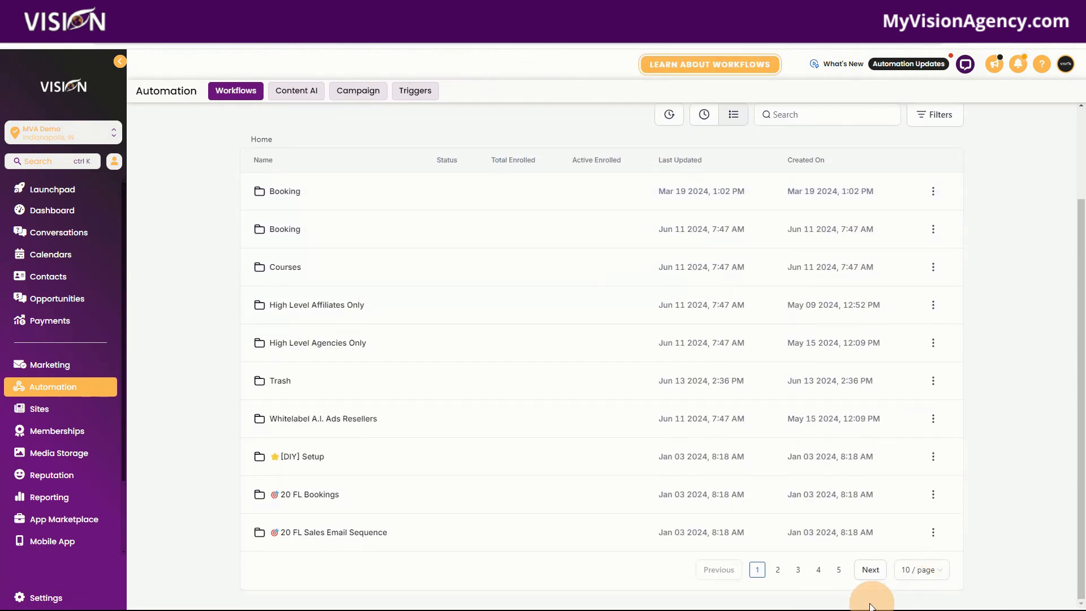
click(839, 570)
scroll(545, 509, down, 2)
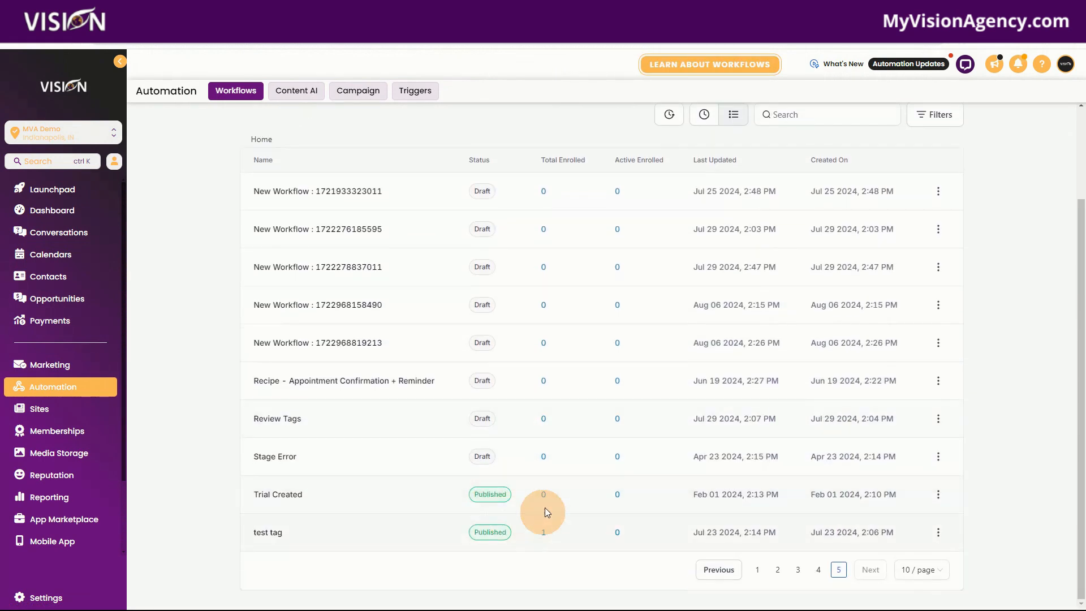
scroll(330, 315, up, 2)
click(328, 303)
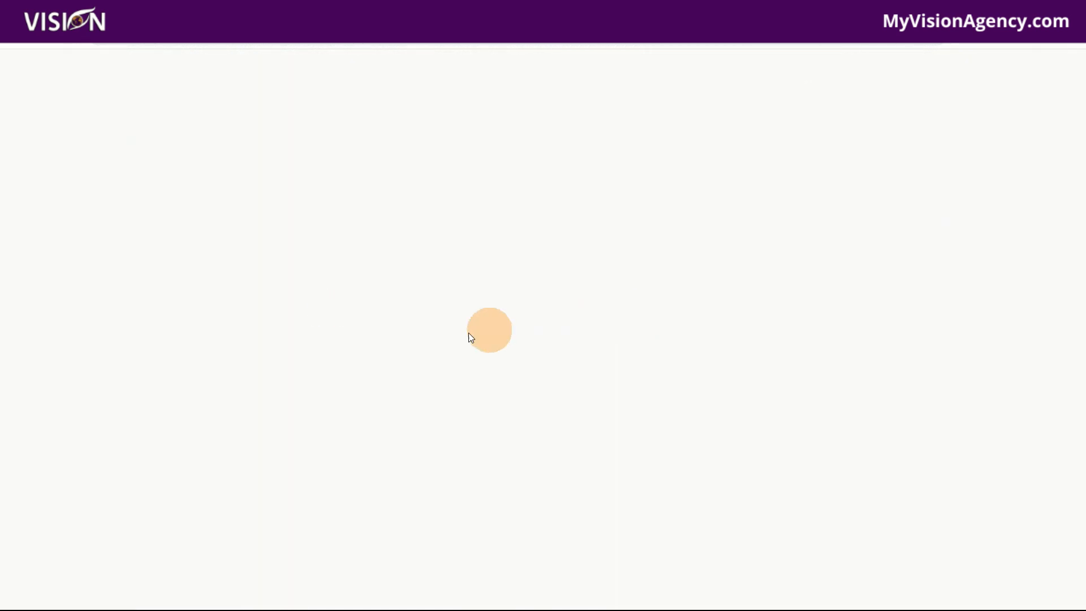
click(71, 67)
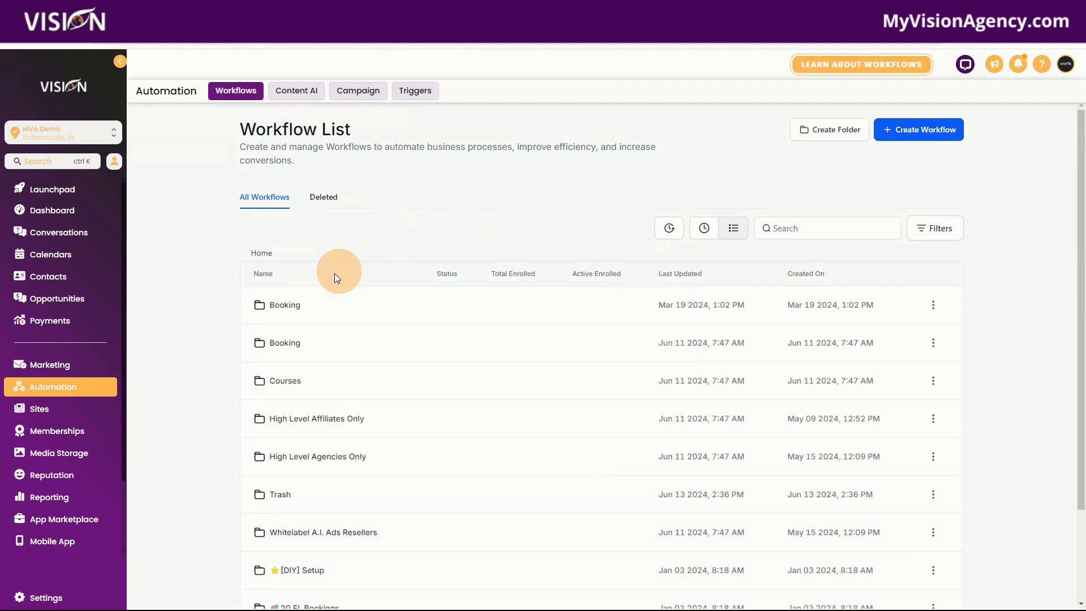
- Find the Lead Magnet Funnel workflow among the recent workflows and open it
scroll(810, 475, down, 2)
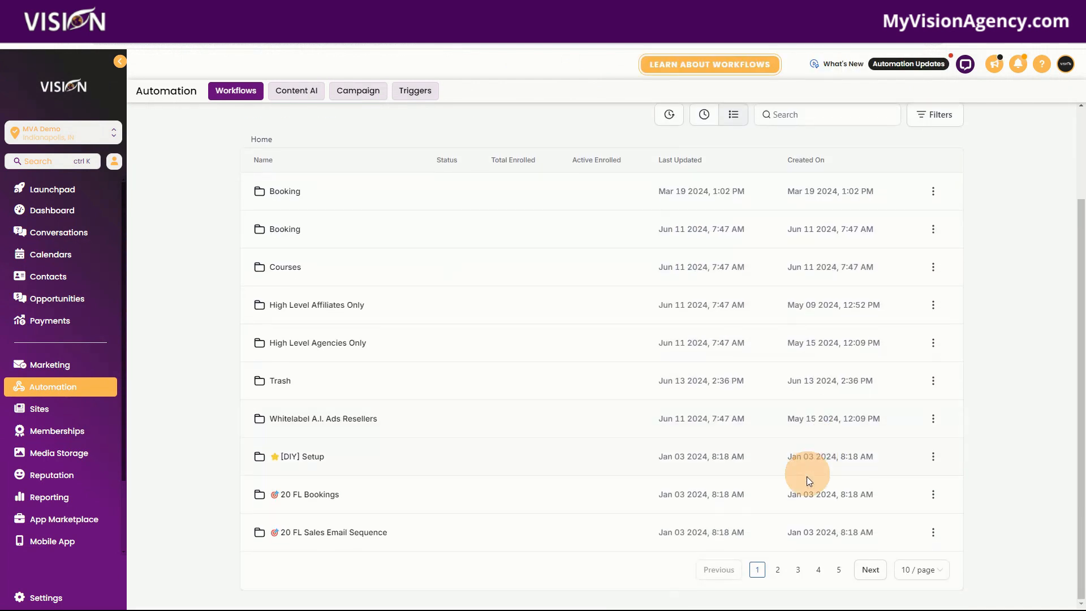
click(839, 571)
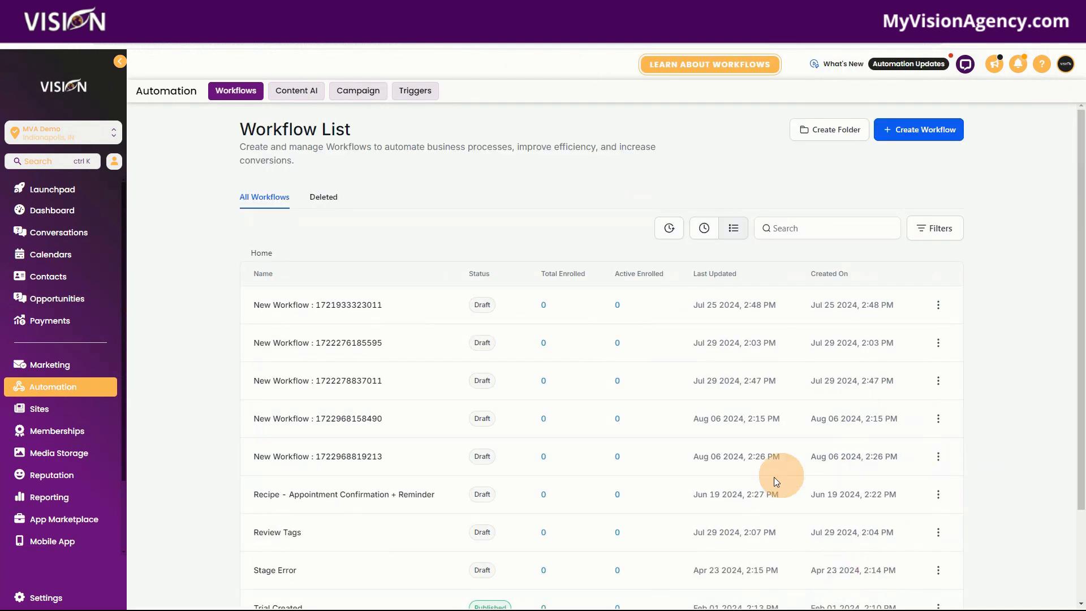
scroll(707, 484, down, 2)
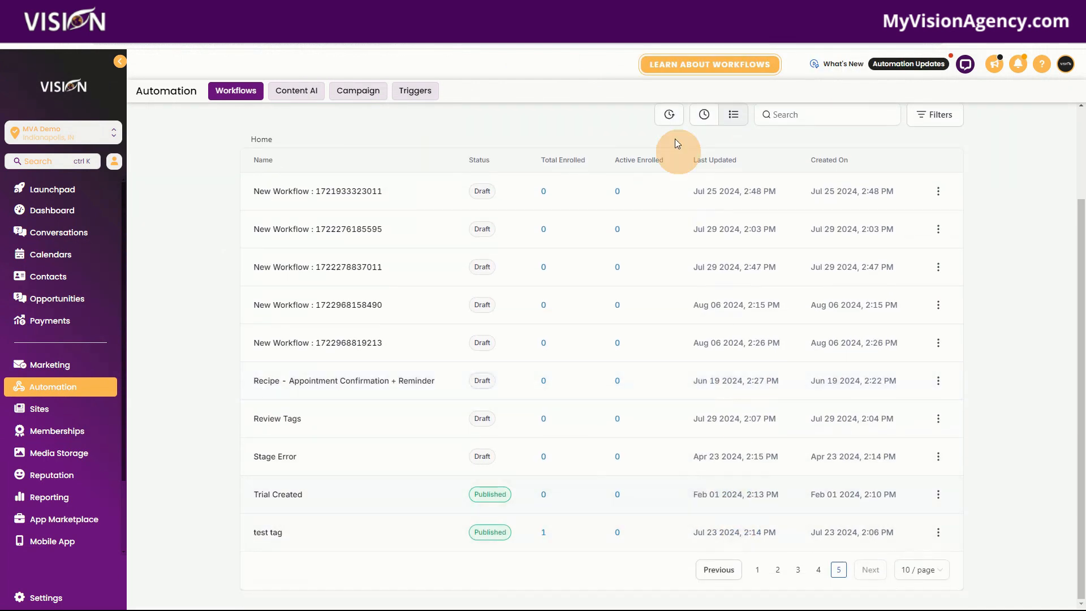
click(704, 115)
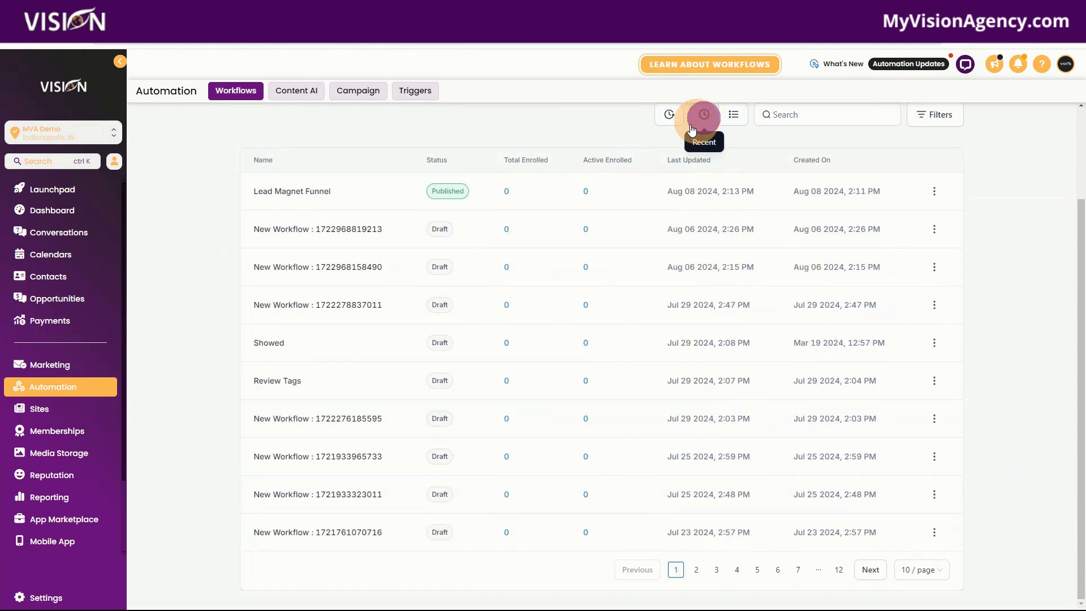
click(306, 191)
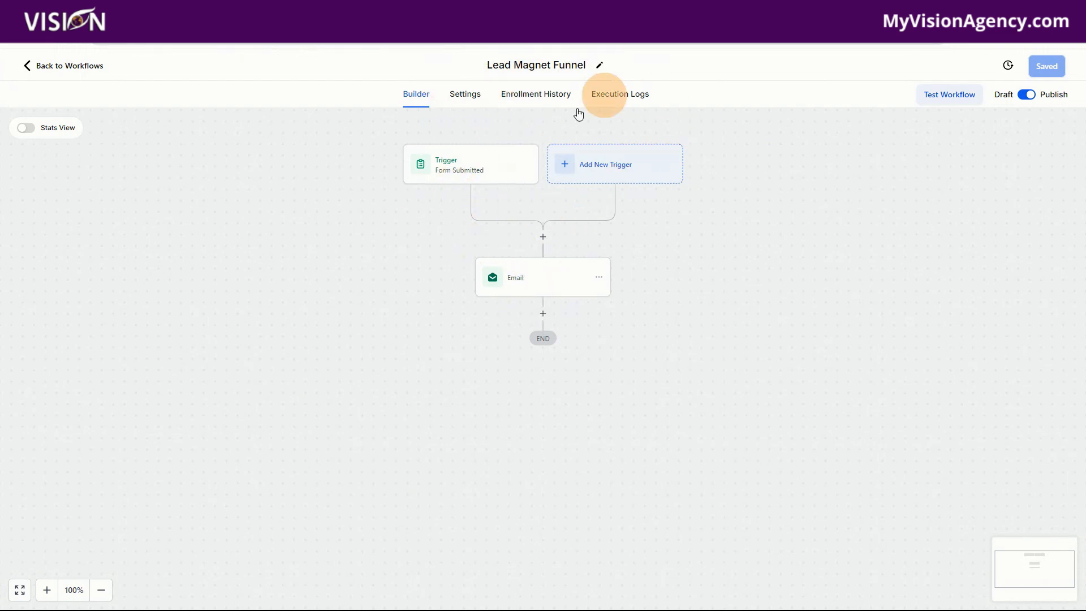
- Edit the embedded DOWNLOAD link in the email message and clear its PDF URL
click(529, 289)
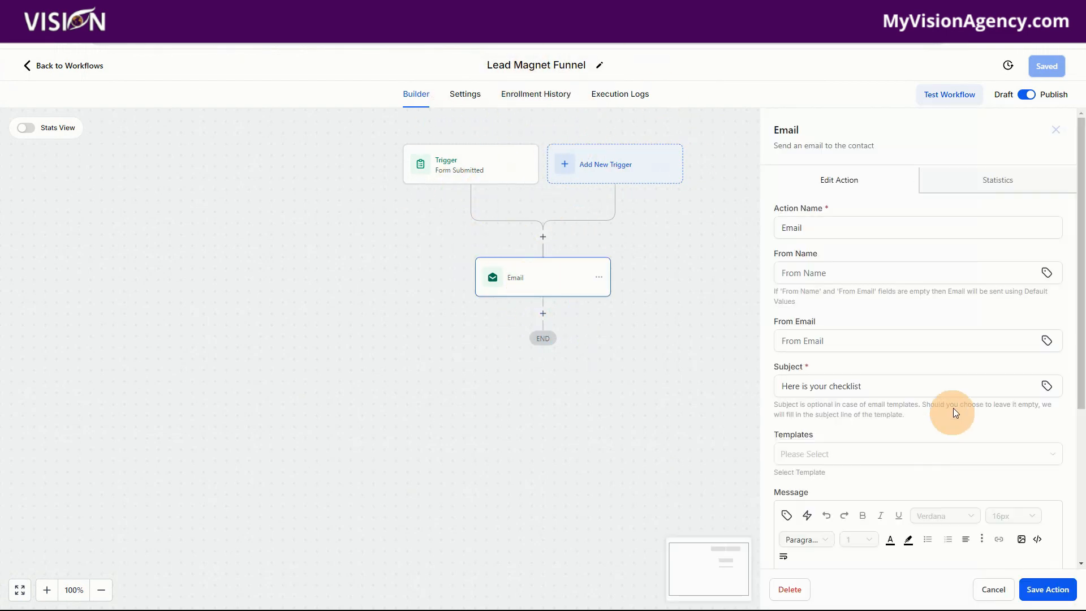
scroll(952, 409, down, 5)
double_click(829, 391)
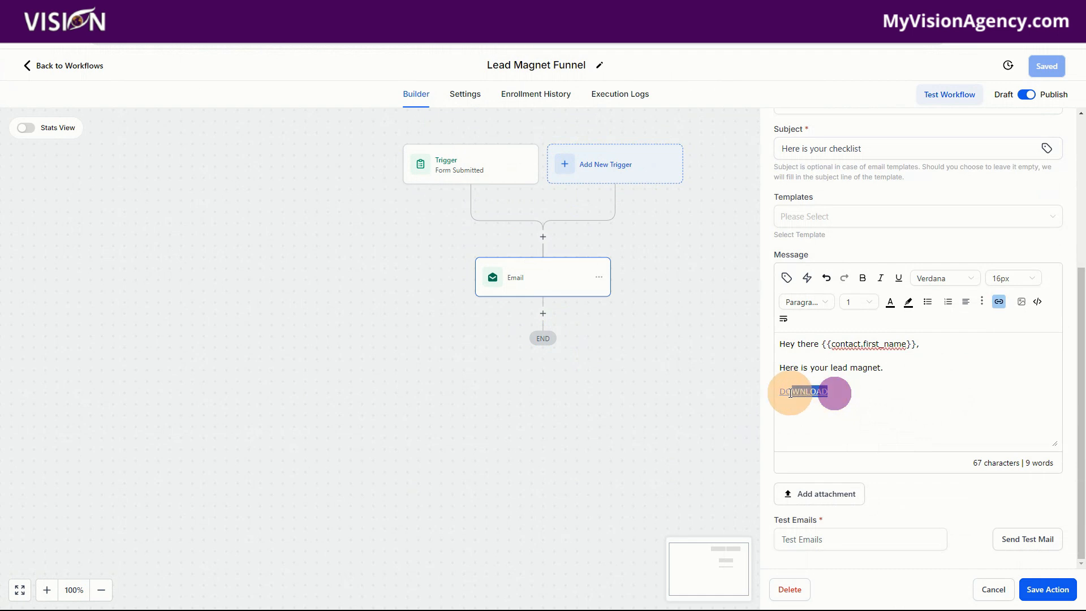
click(999, 301)
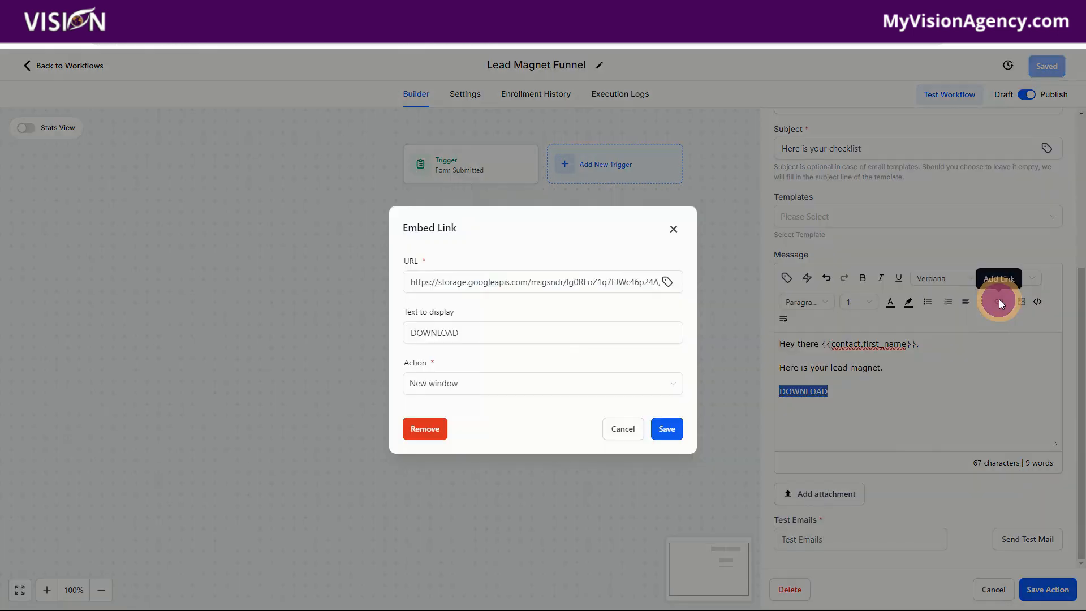
click(532, 282)
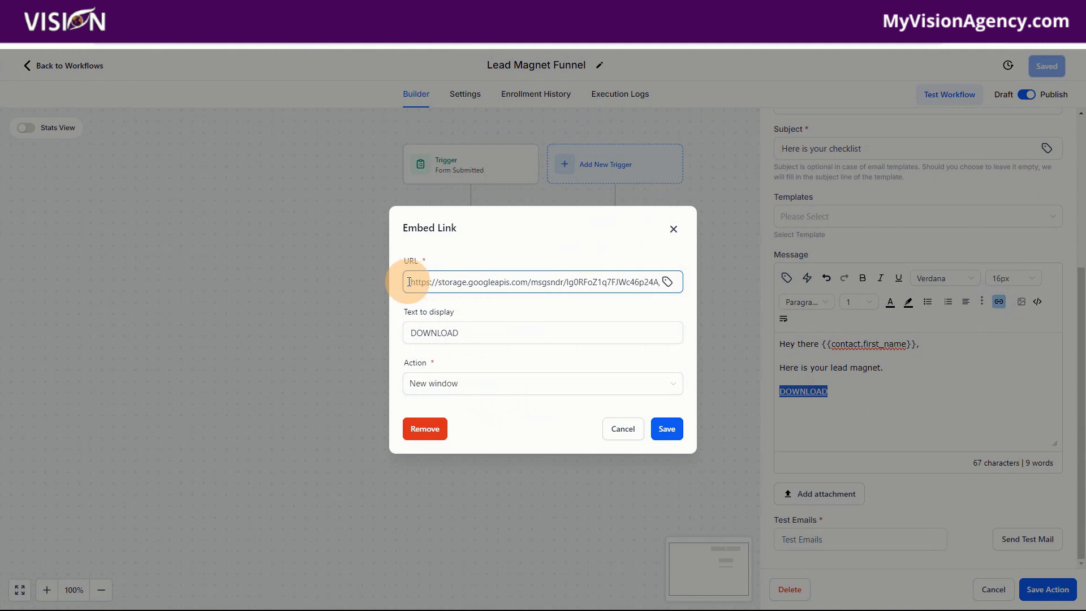
drag(412, 282, 766, 306)
key(BackSpace)
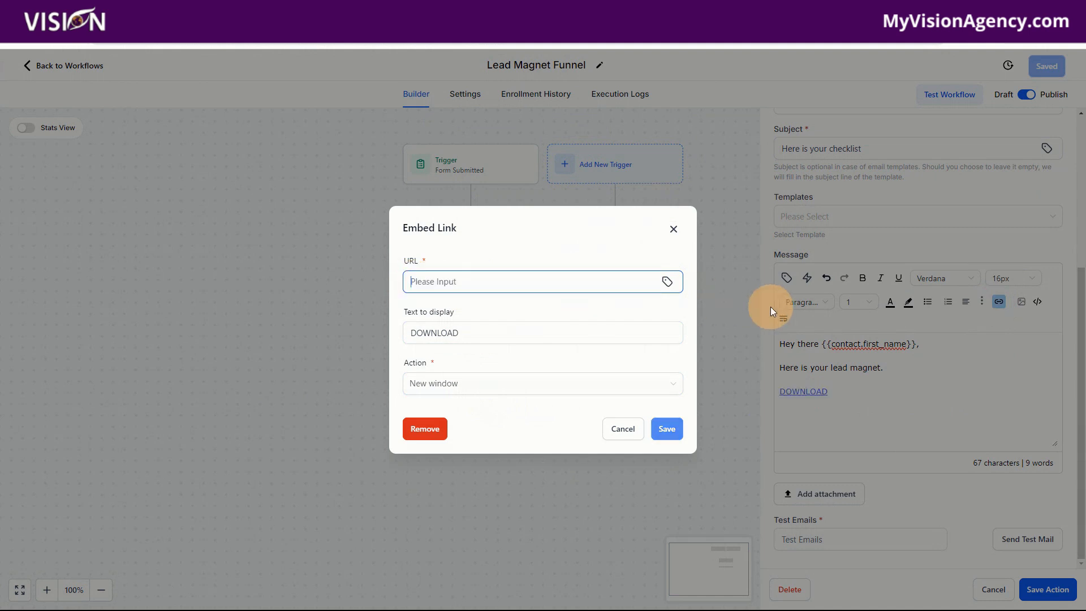
- Set the DOWNLOAD link's URL to the Lead Magnet trigger link, then save the link, the email action and the workflow
click(668, 281)
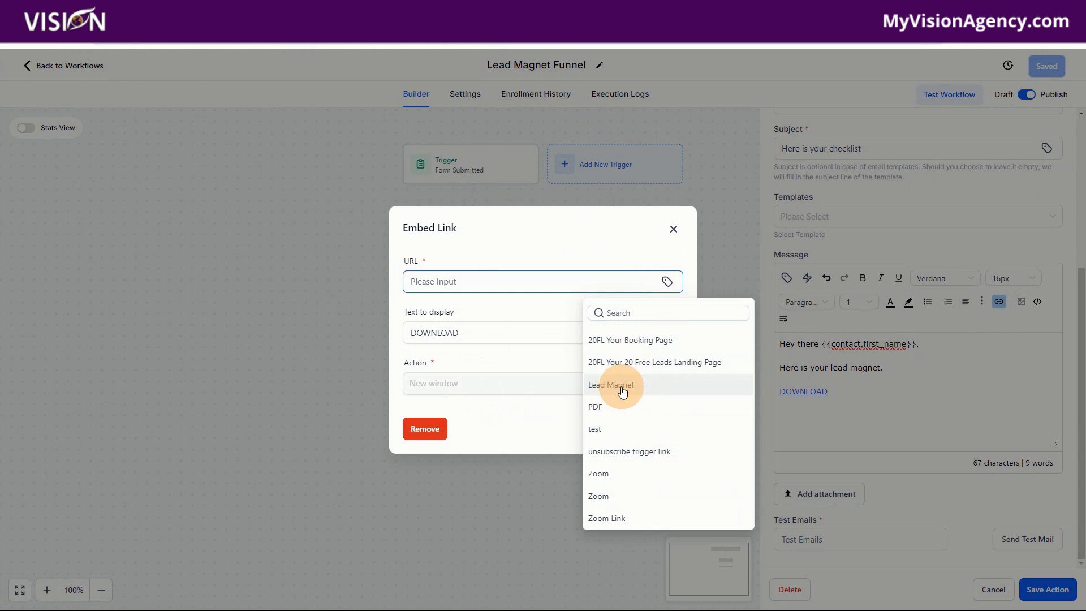
click(622, 386)
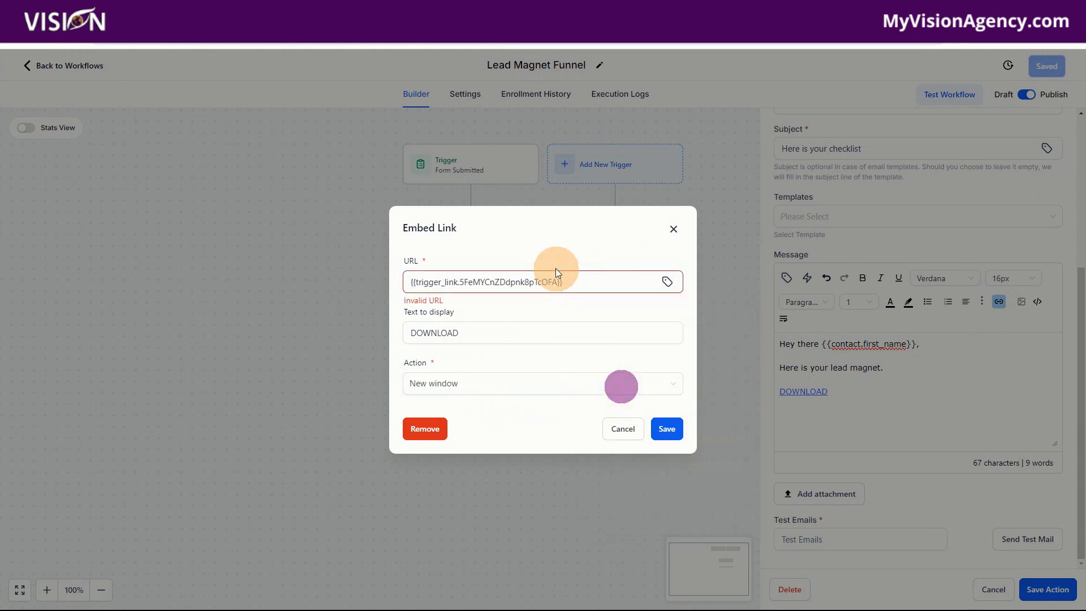
click(665, 429)
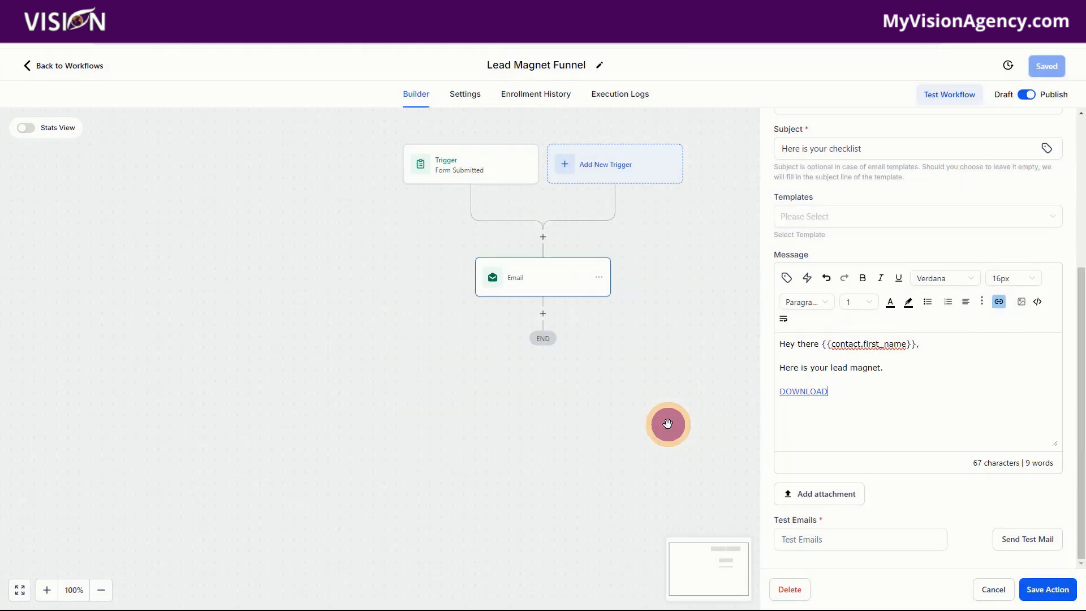
click(1047, 590)
click(1046, 67)
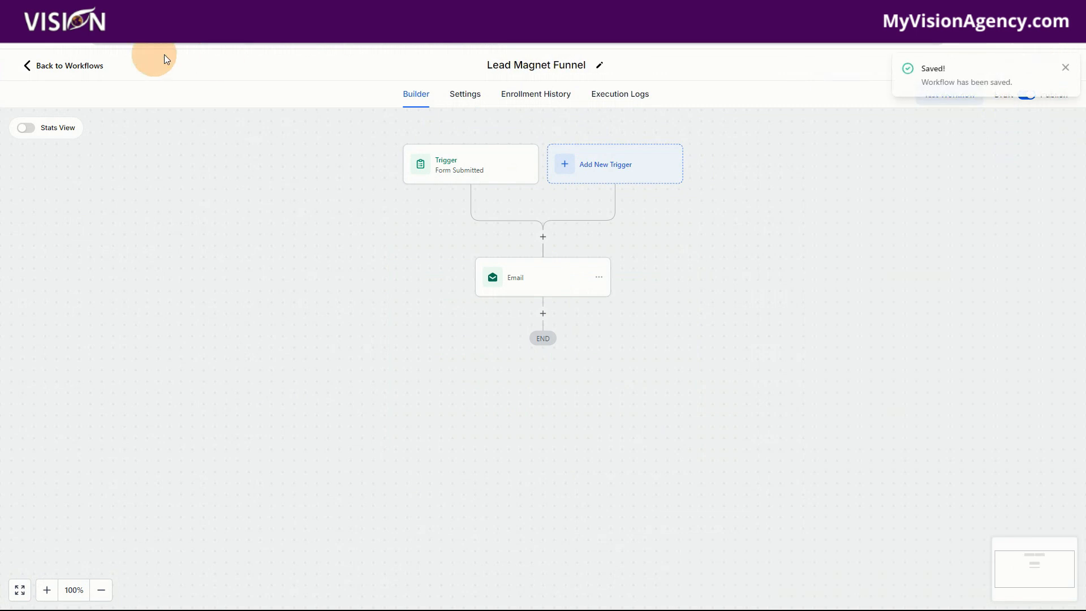
- Return to the workflow list and create a new blank workflow, dismissing the re-entry notice
click(77, 67)
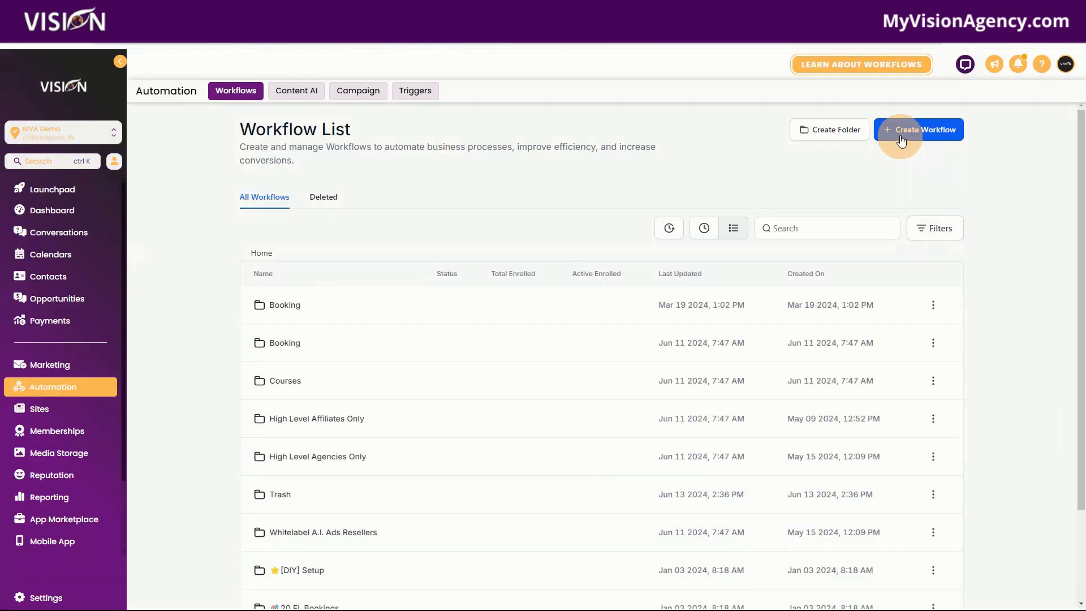
click(902, 128)
click(900, 177)
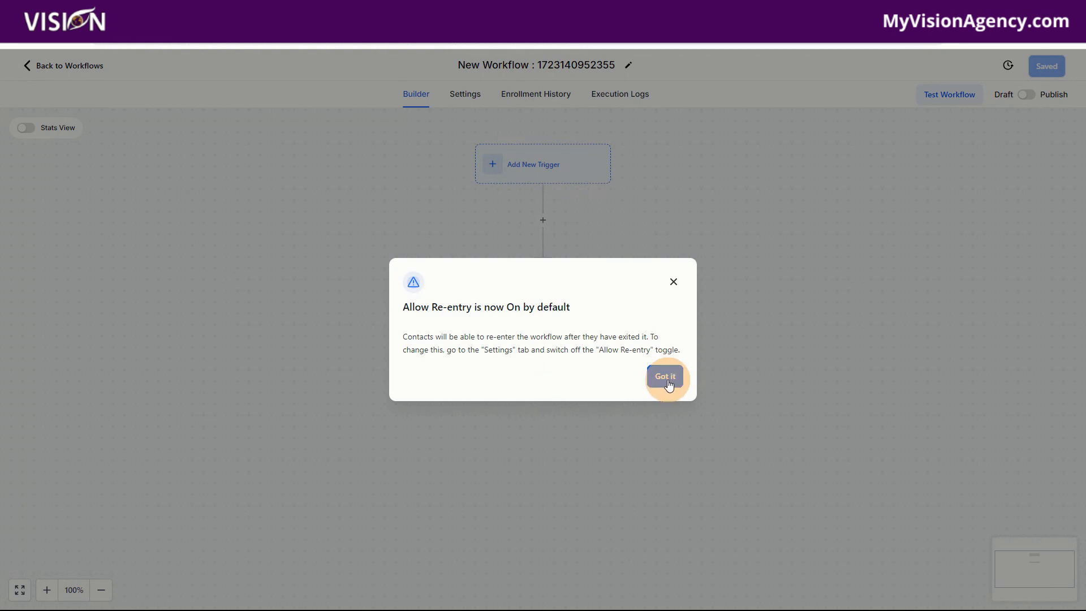
click(669, 384)
- Search the workflow triggers for "trigger" and choose Trigger Link Clicked for the new workflow
click(522, 167)
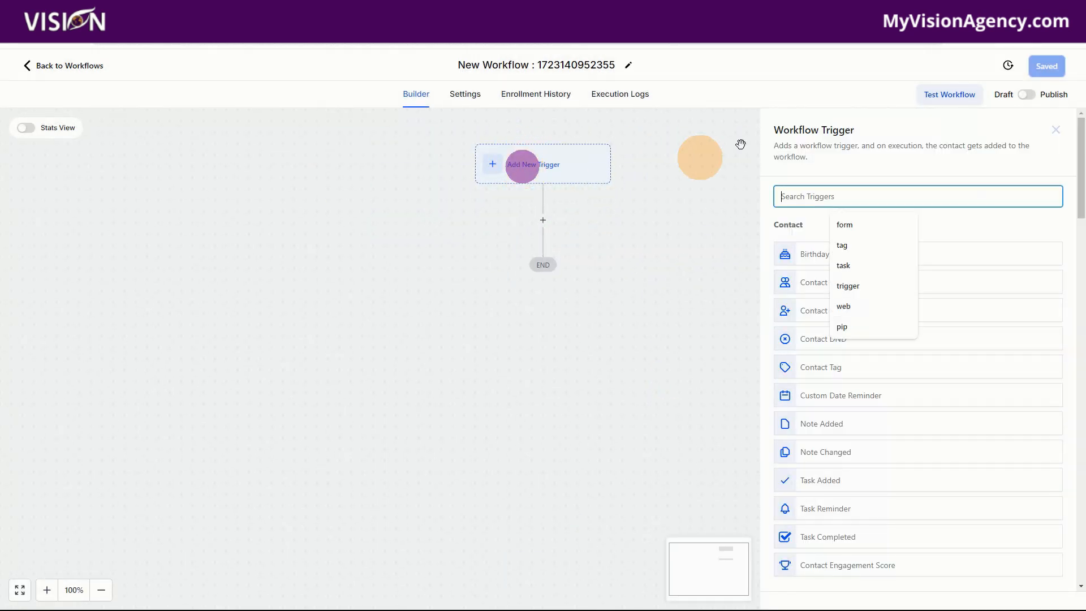
text(trigg)
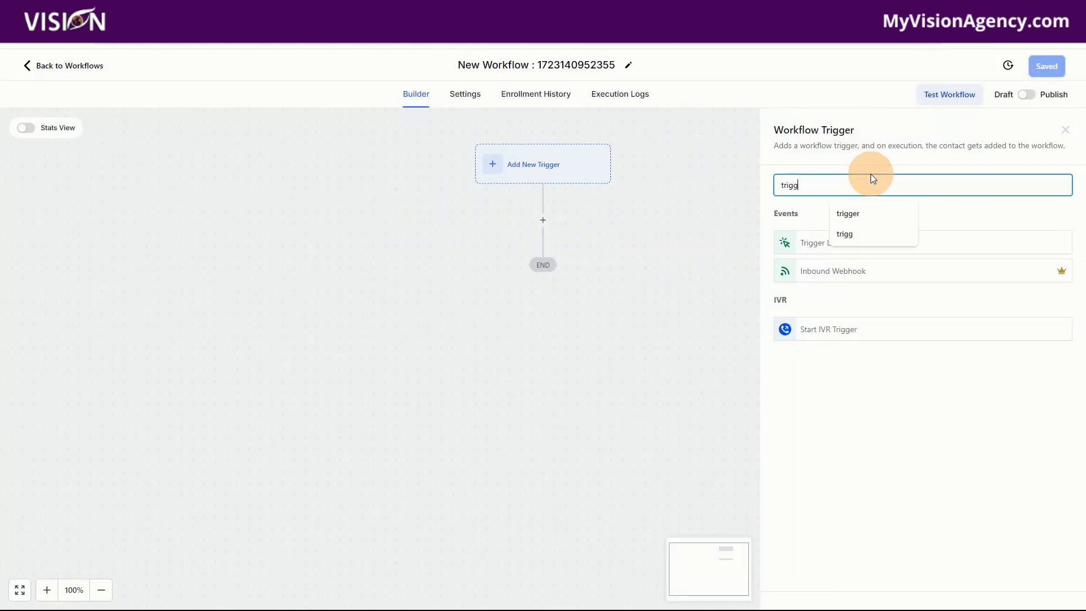
text(er)
click(839, 247)
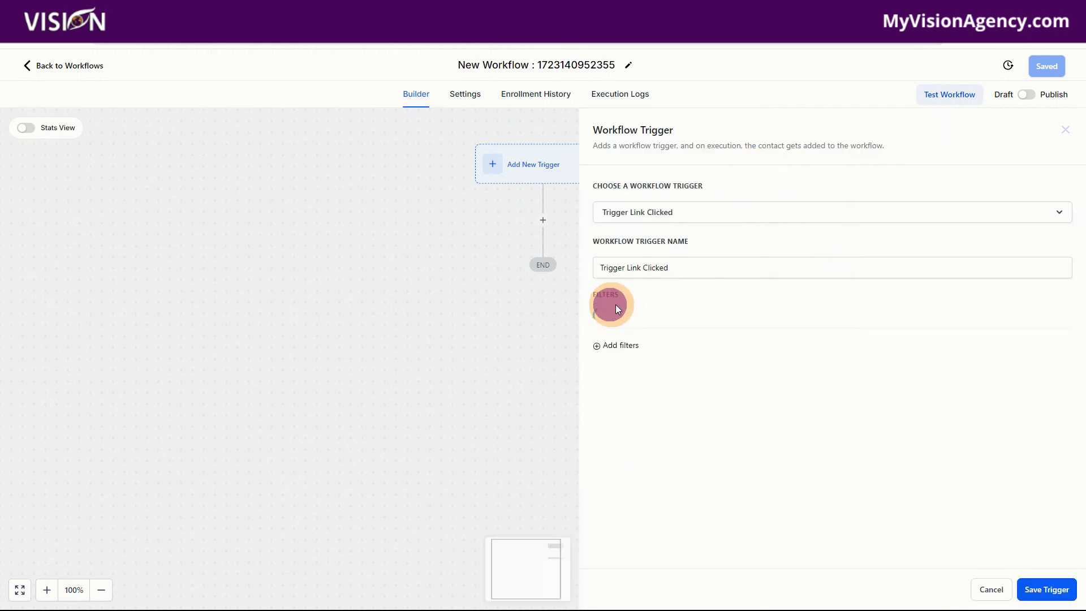
- Filter the Trigger Link Clicked trigger by the Lead Magnet trigger link and save the trigger
click(636, 318)
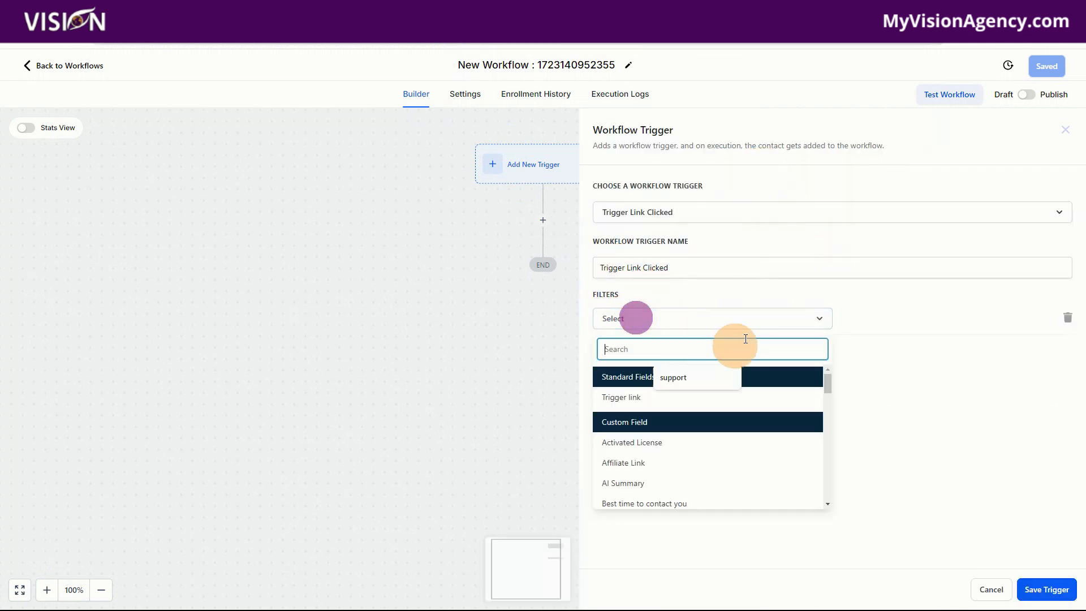
click(630, 397)
click(890, 325)
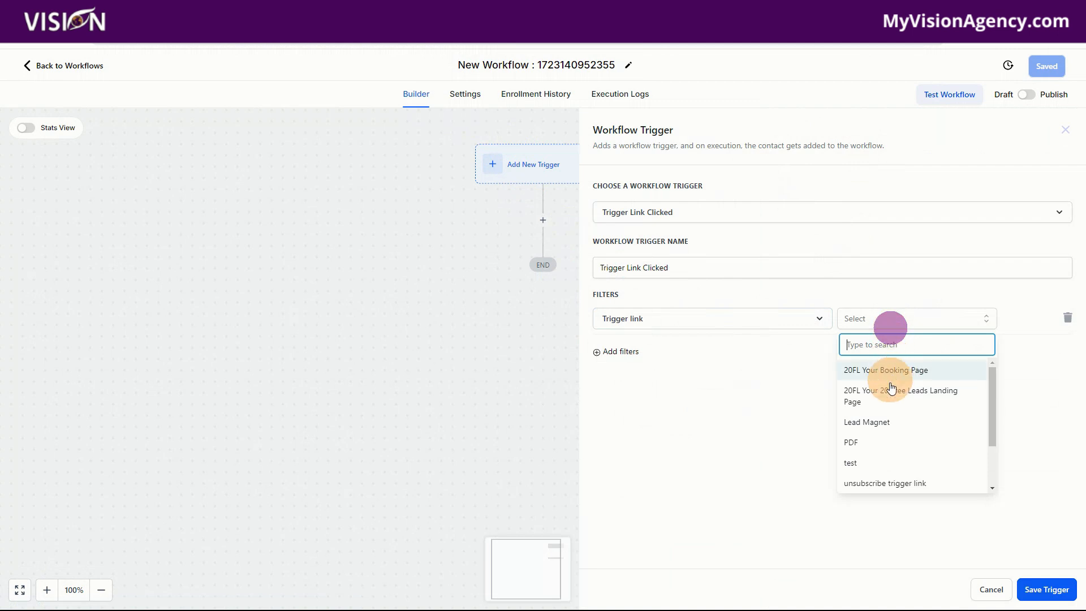
click(888, 421)
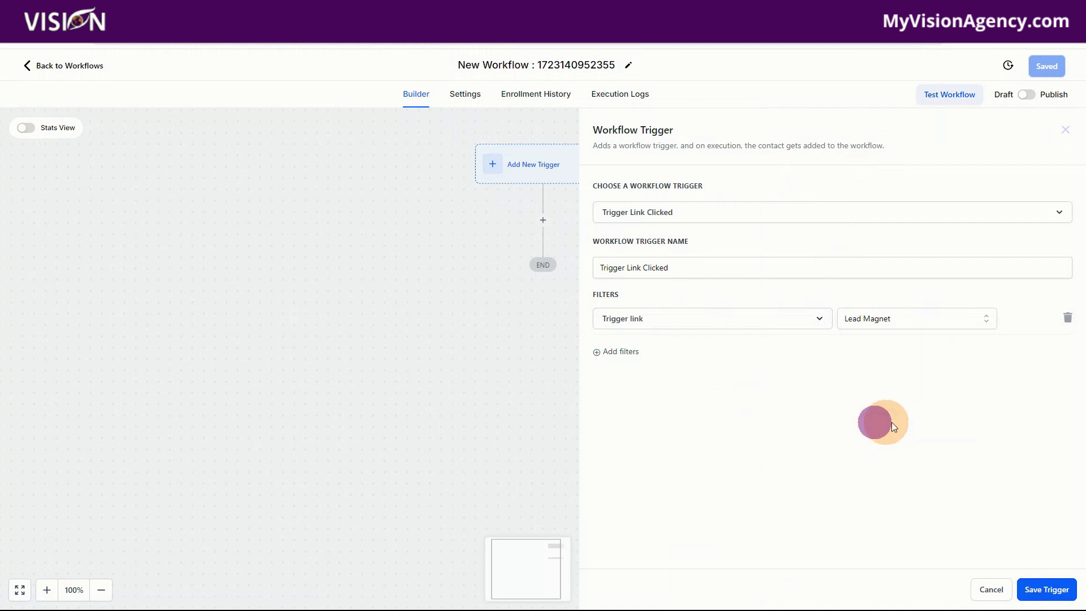
click(1043, 590)
- Browse the actions available for the new workflow, then leave the builder for the workflow list
click(543, 249)
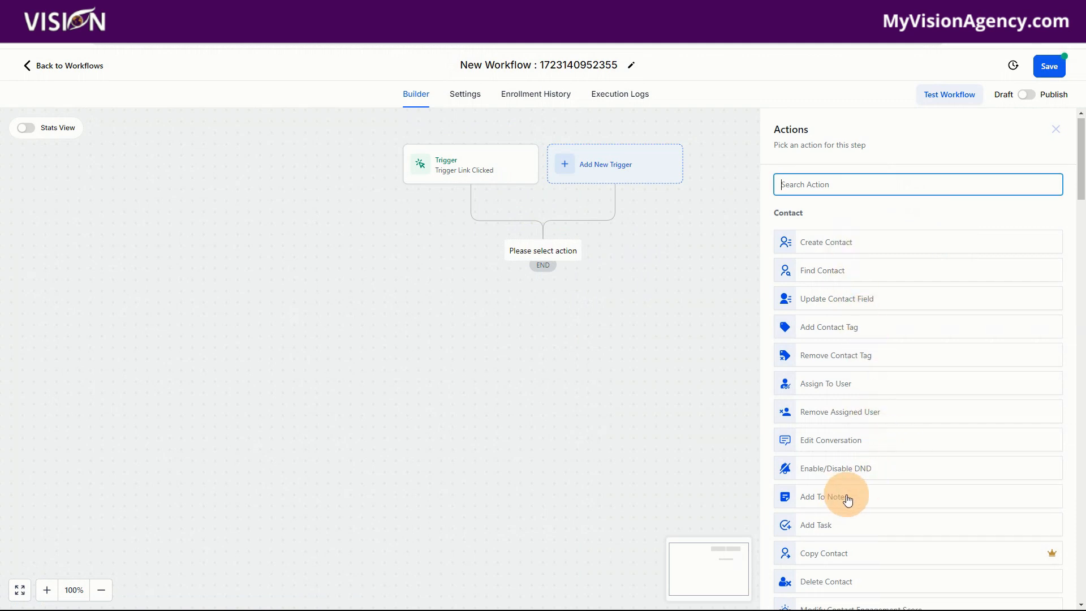
scroll(847, 498, down, 3)
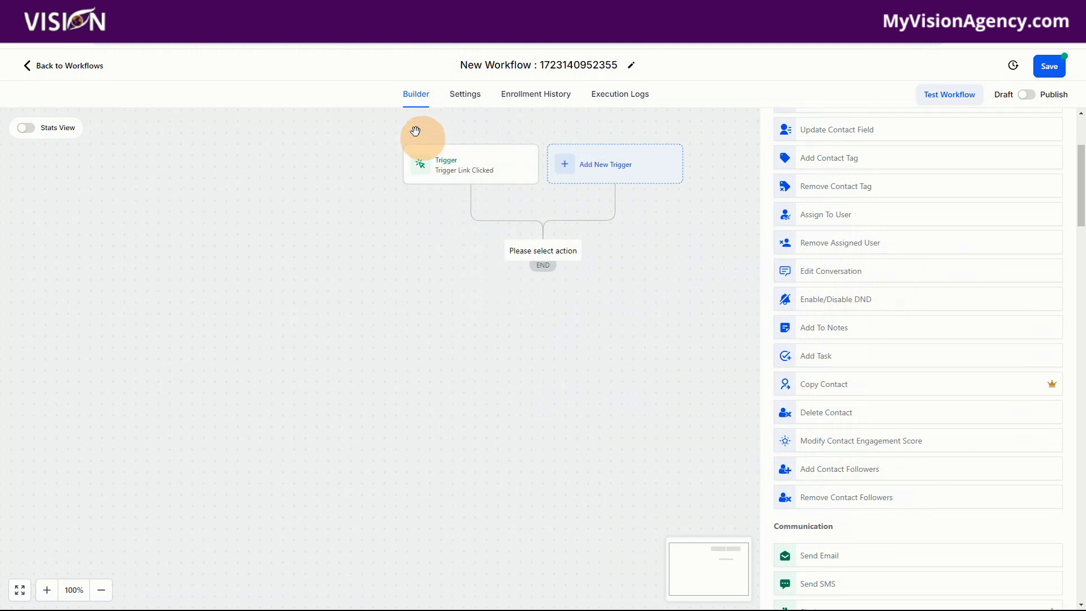
click(95, 66)
click(660, 365)
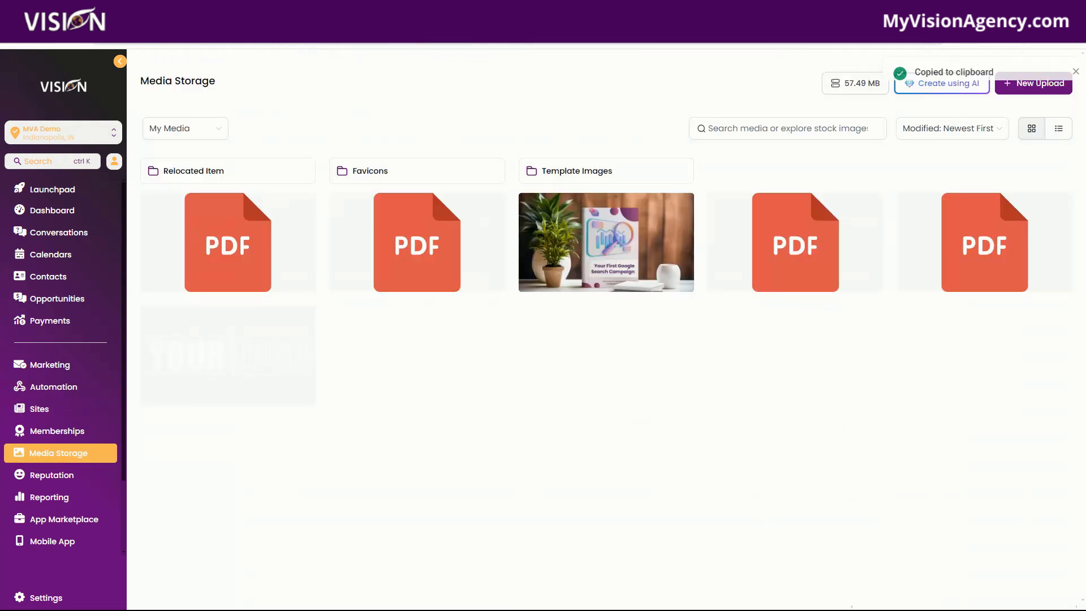
- Open the link copied from media storage in a new browser tab
mouse_move(262, 250)
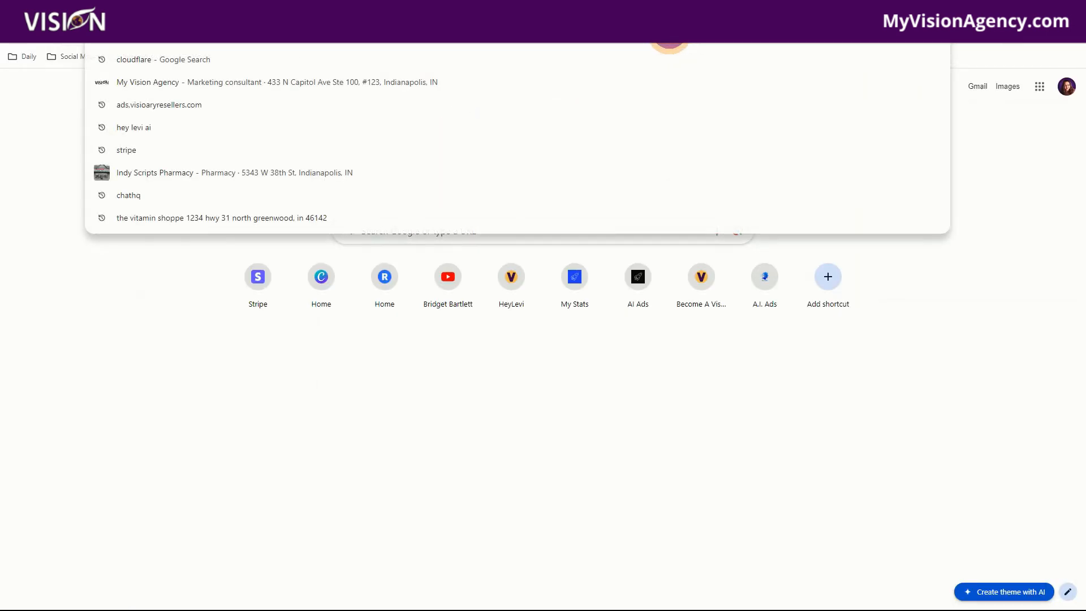
text(https://storage.googleapis.com/msgsndr/Ig0RFoZ1q7FJWc46p24A/media/66b505dffef5c30edc1b304f.pdf)
key(Return)
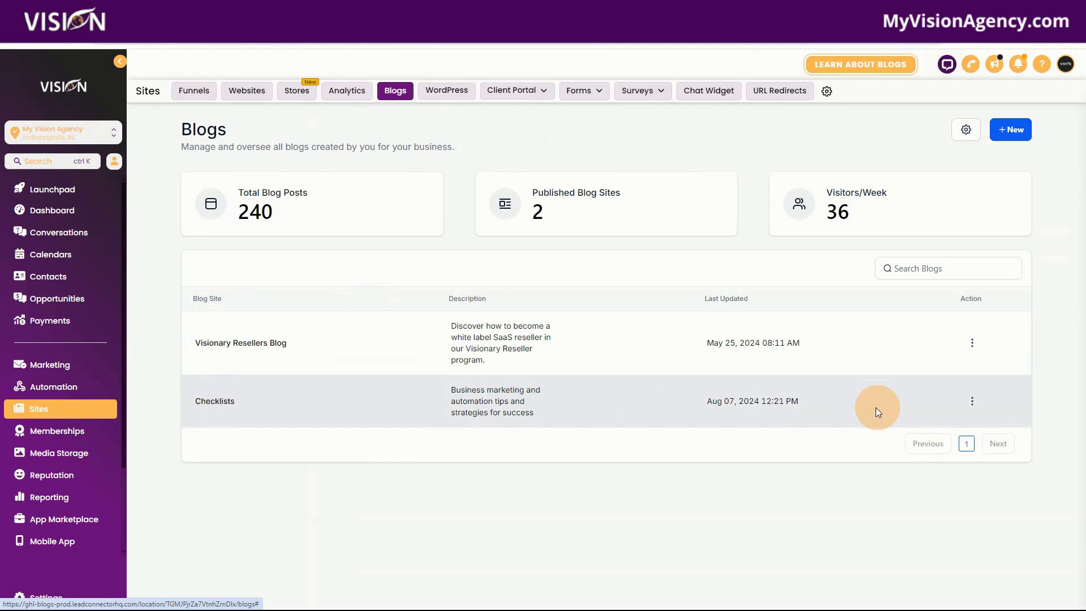
- Open the Checklists blog and preview its post The Reseller's Guide: A Clear Checklist to Reselling White Label Solutions
click(222, 404)
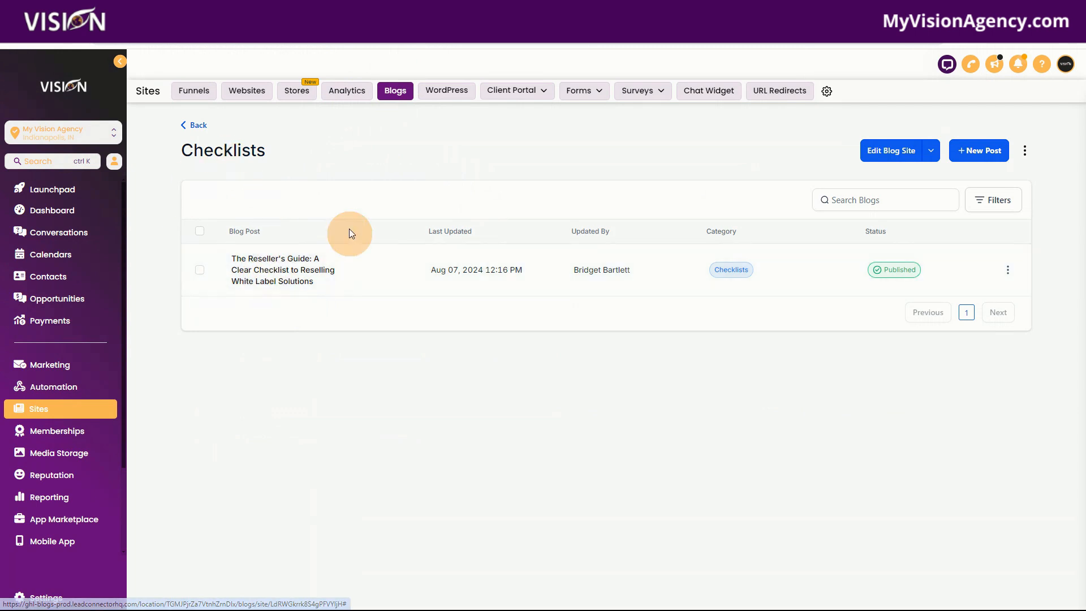
click(1007, 270)
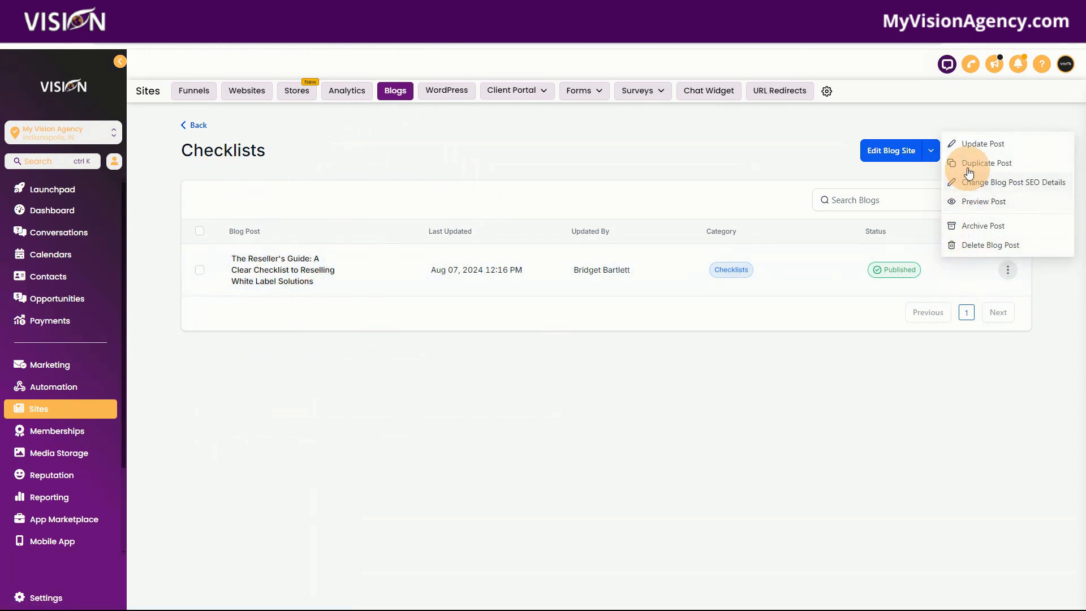
click(961, 201)
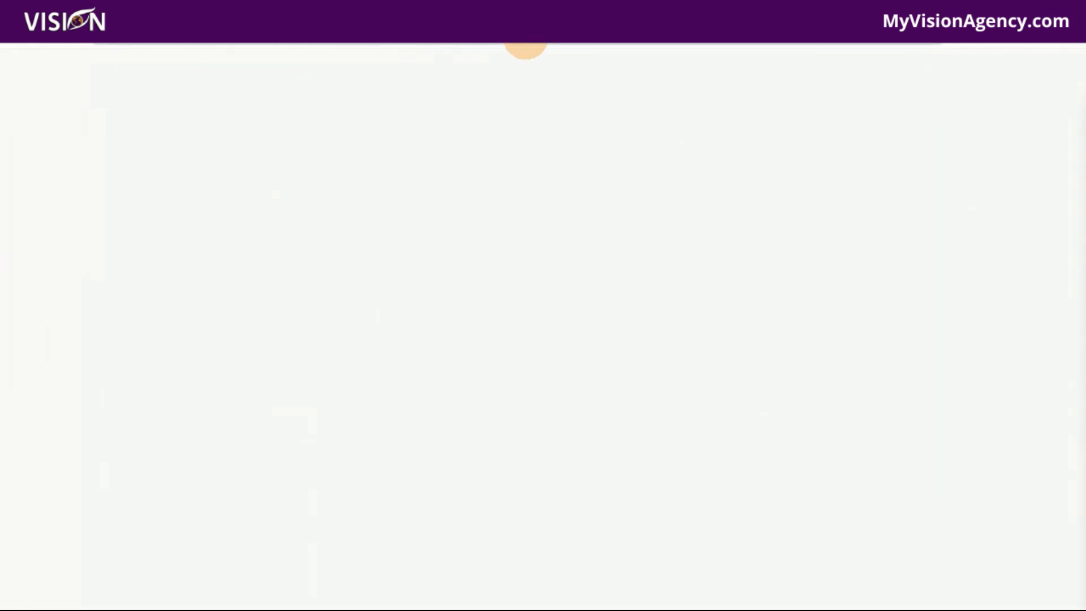
click(33, 65)
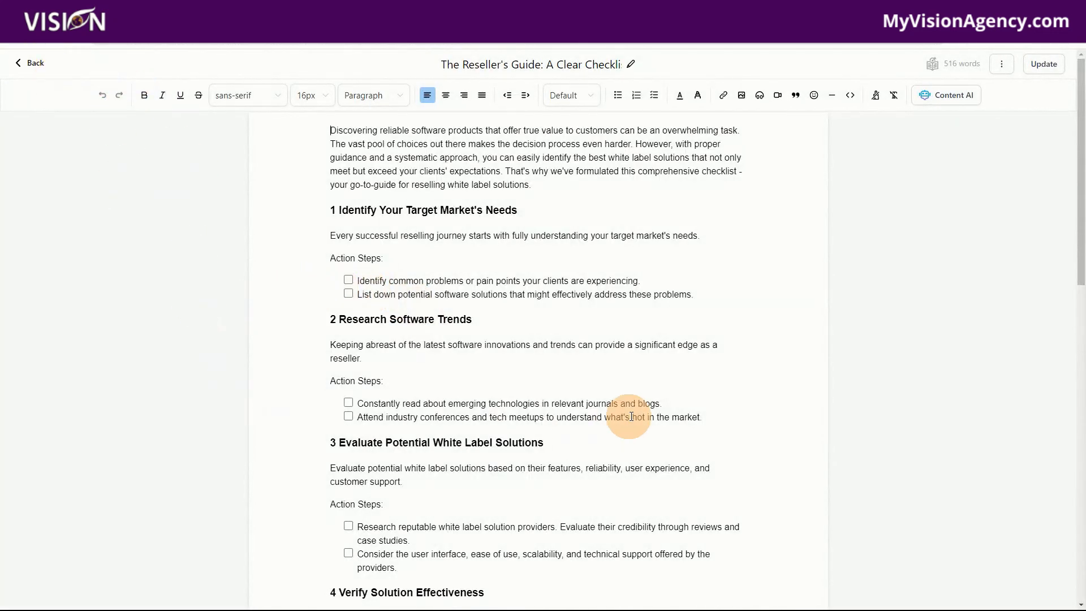
- Look through the Reseller's Guide checklist items in the post editor, then return to the list of blogs
scroll(497, 209, down, 1)
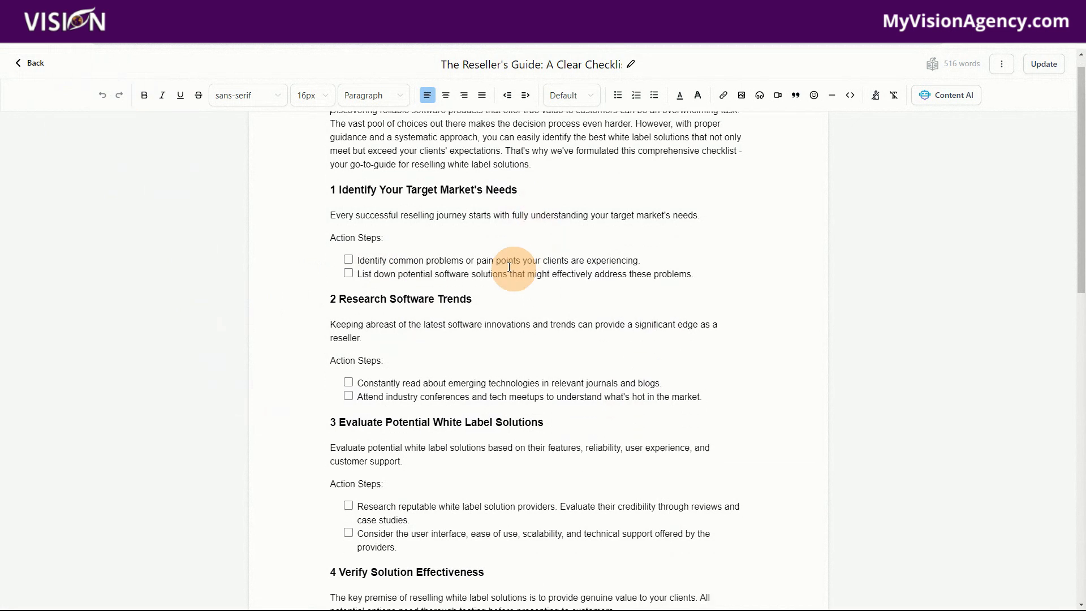
click(350, 225)
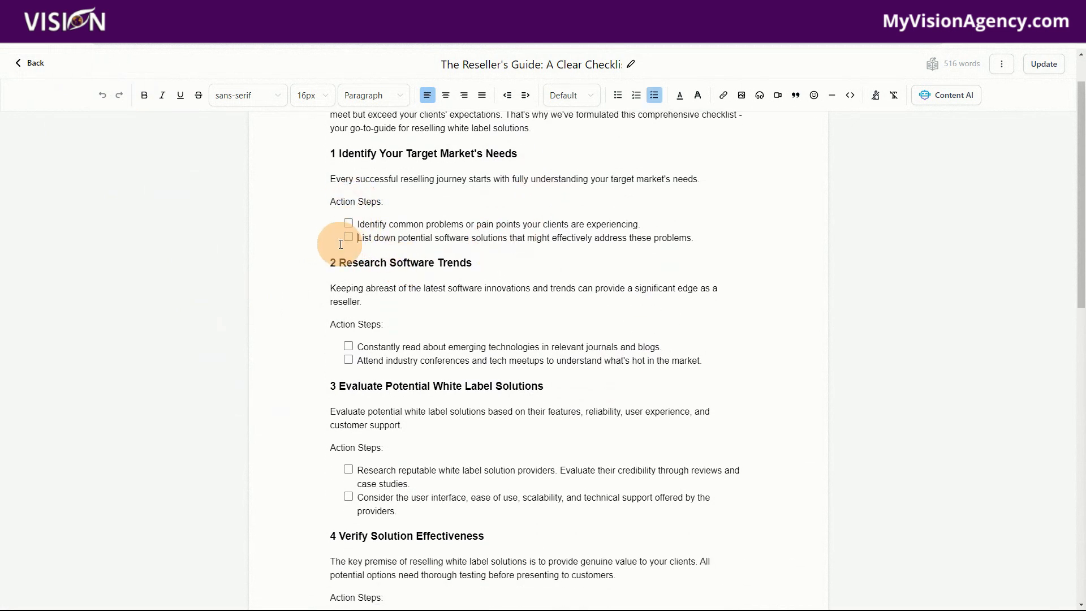
click(32, 62)
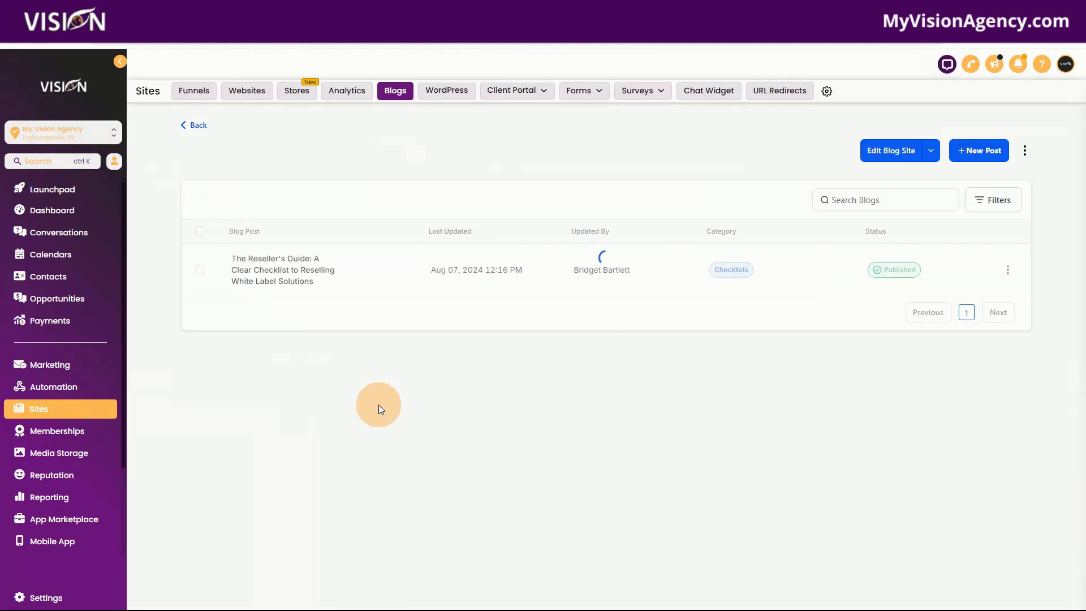
click(199, 121)
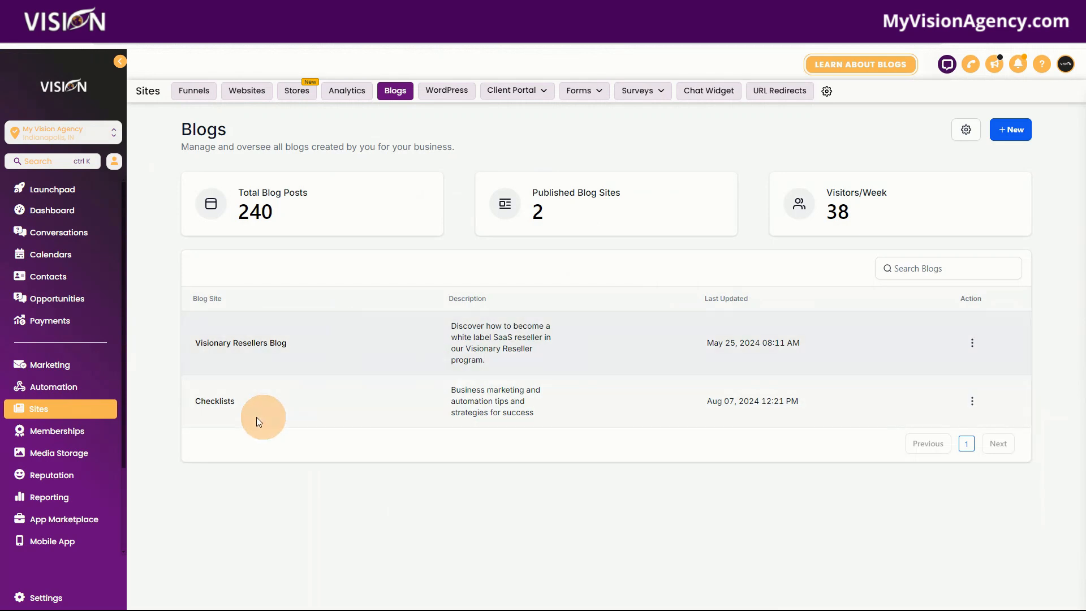
- Preview the Checklists blog site and open the full Reseller's Guide post from it
click(971, 401)
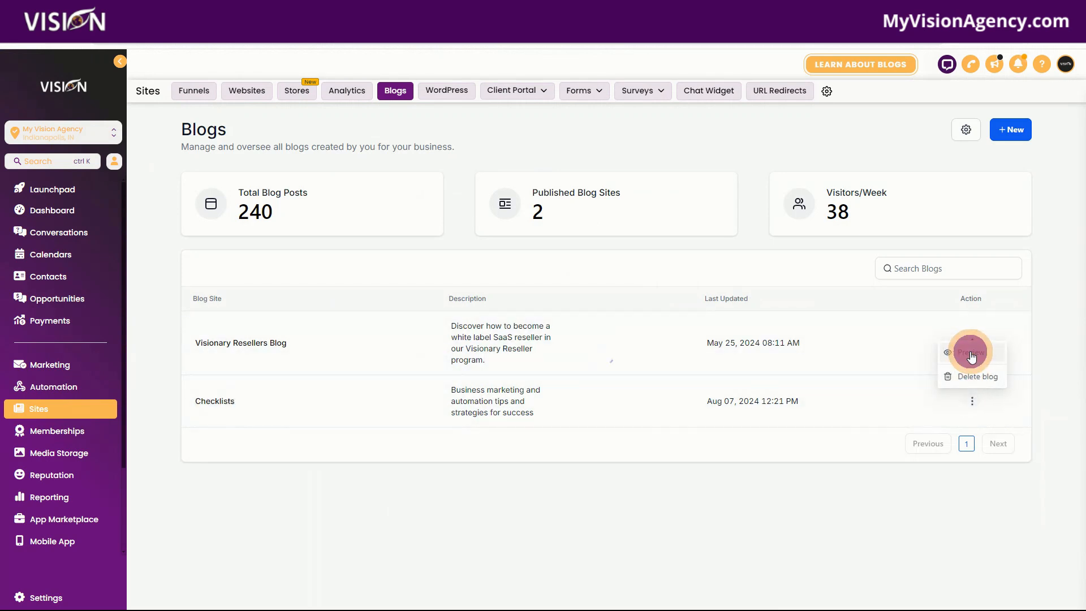
click(971, 352)
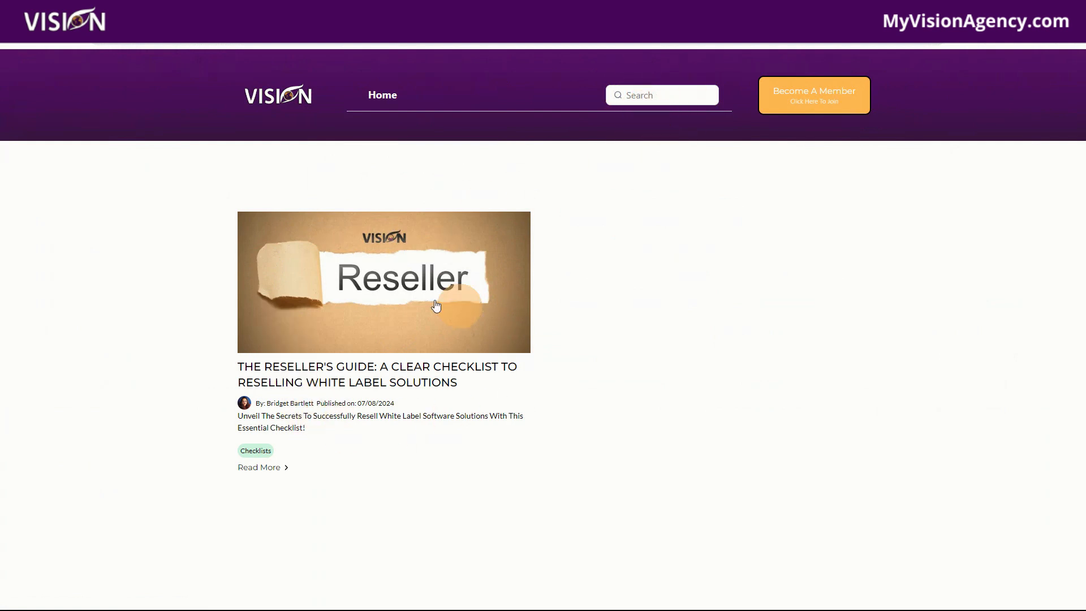
click(256, 467)
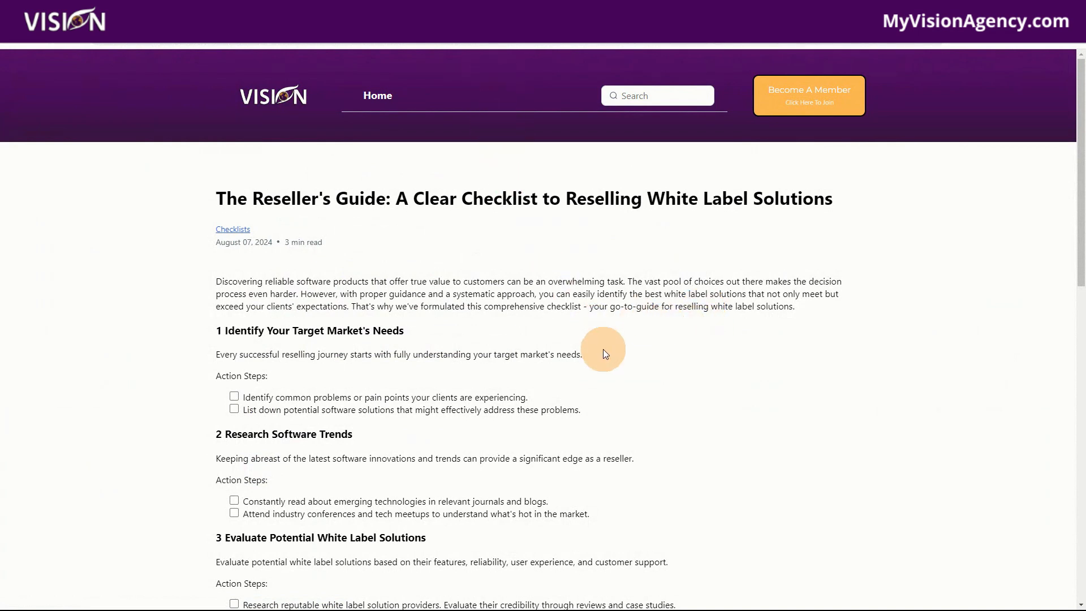
- Tick the action steps under sections 1 and 2 of the published Reseller's Guide checklist
scroll(527, 404, down, 1)
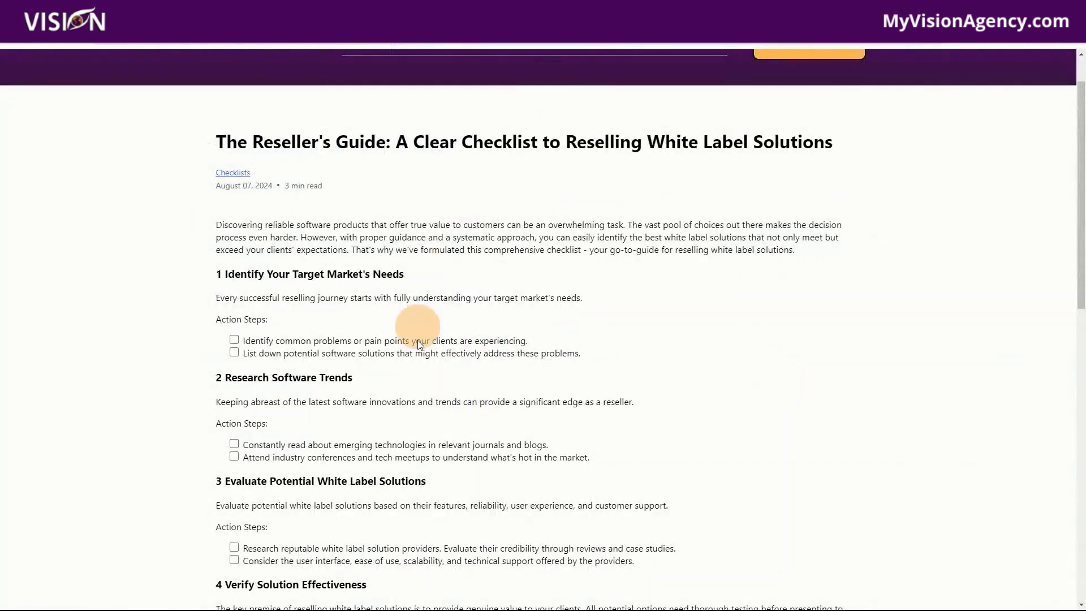
scroll(576, 440, up, 1)
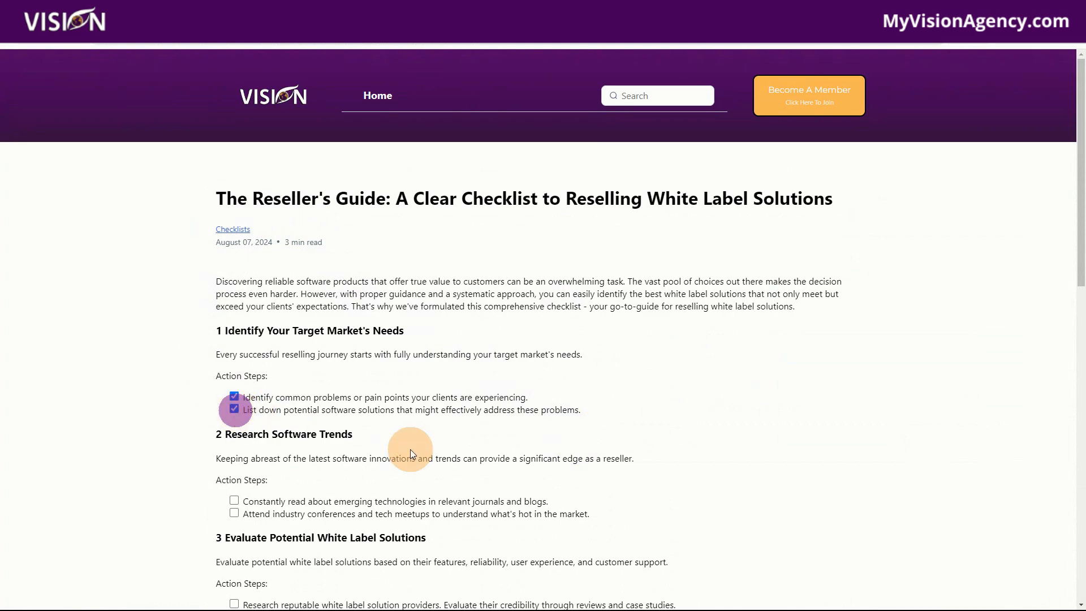
scroll(410, 449, down, 3)
click(234, 331)
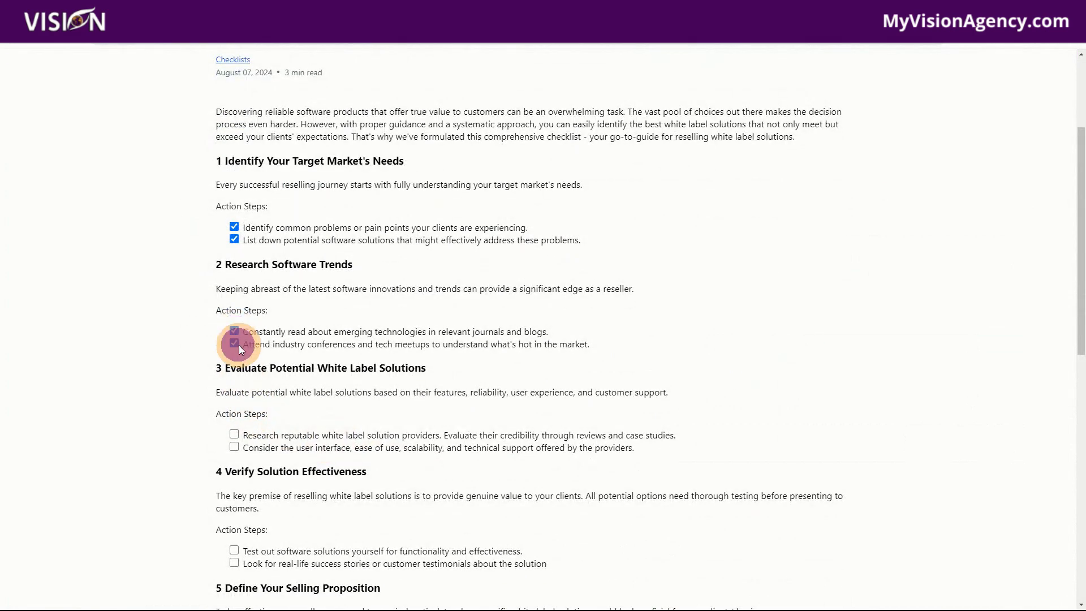
- Examine the rest of the checklist post, including the author's social links and the Become A Member header button
scroll(625, 508, down, 6)
scroll(555, 532, down, 5)
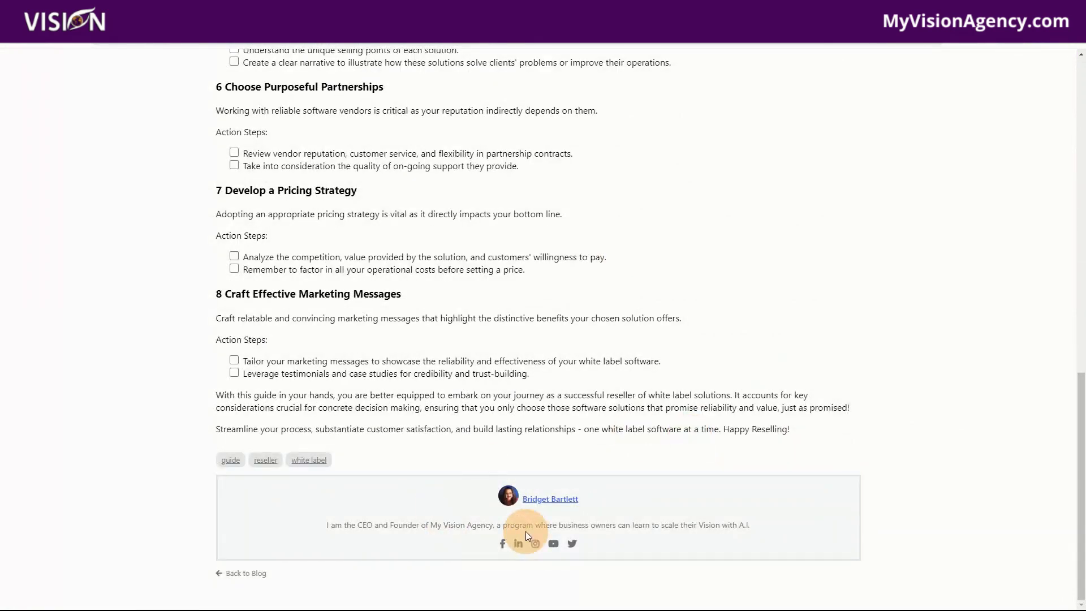
scroll(793, 548, up, 13)
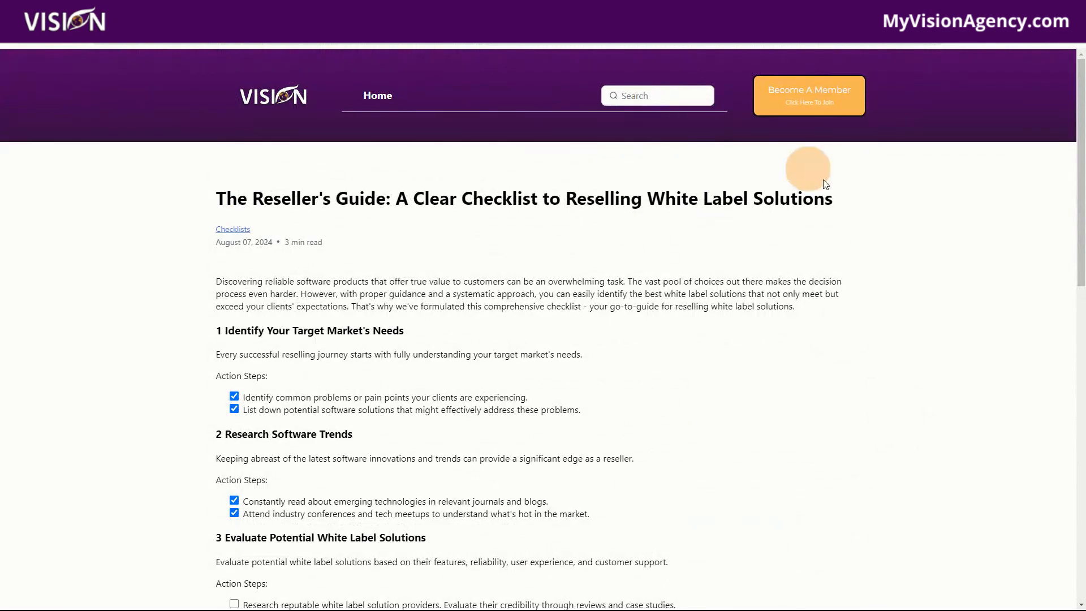
scroll(650, 412, down, 13)
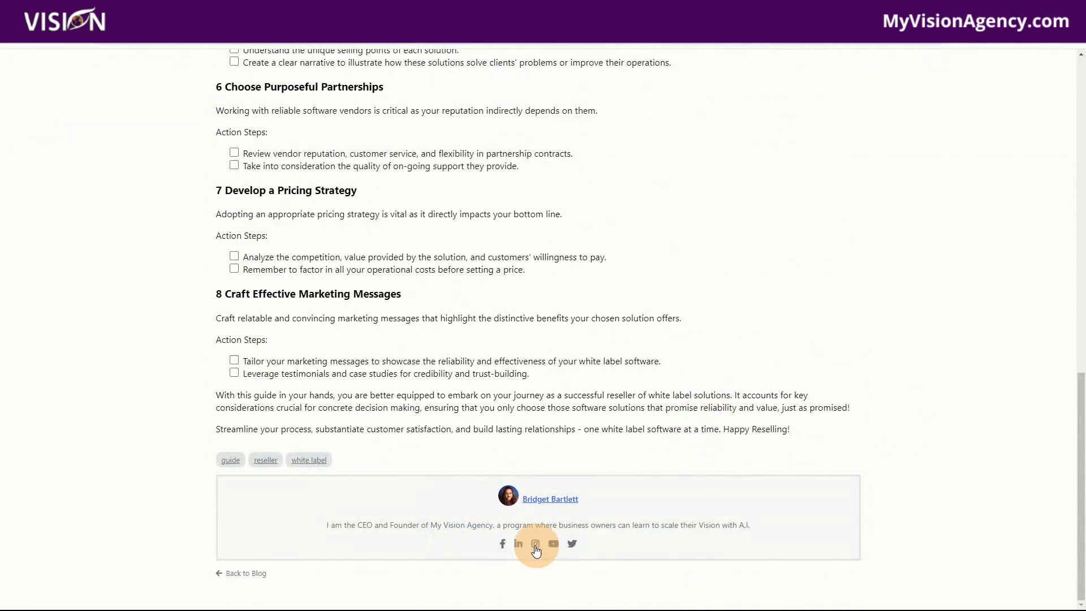
scroll(714, 474, up, 13)
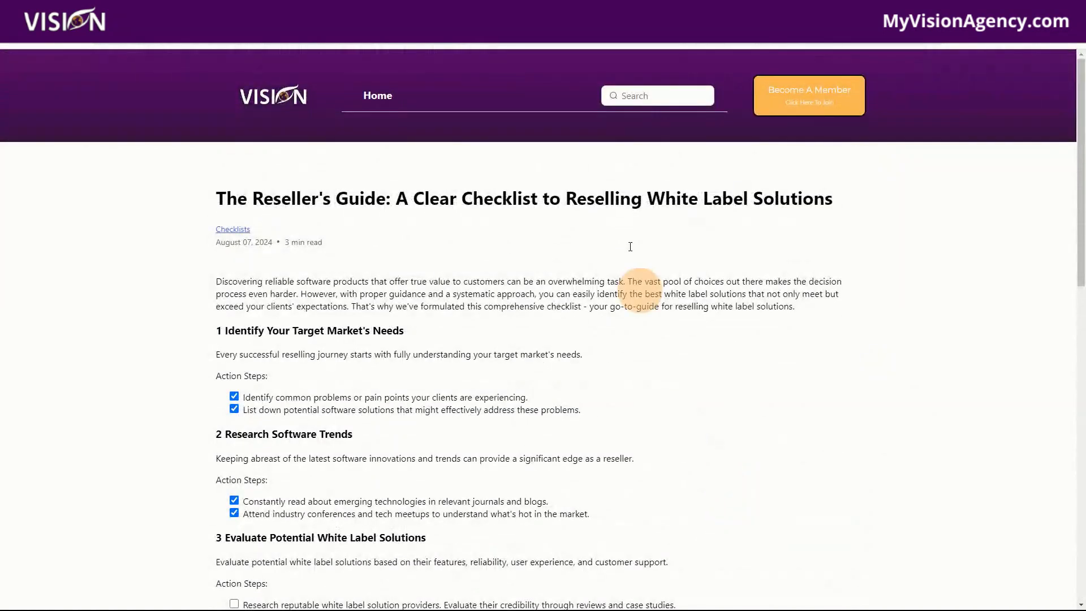
- Switch back to the workflow list, search it for "lead" and open the Lead Magnet Funnel workflow
click(602, 34)
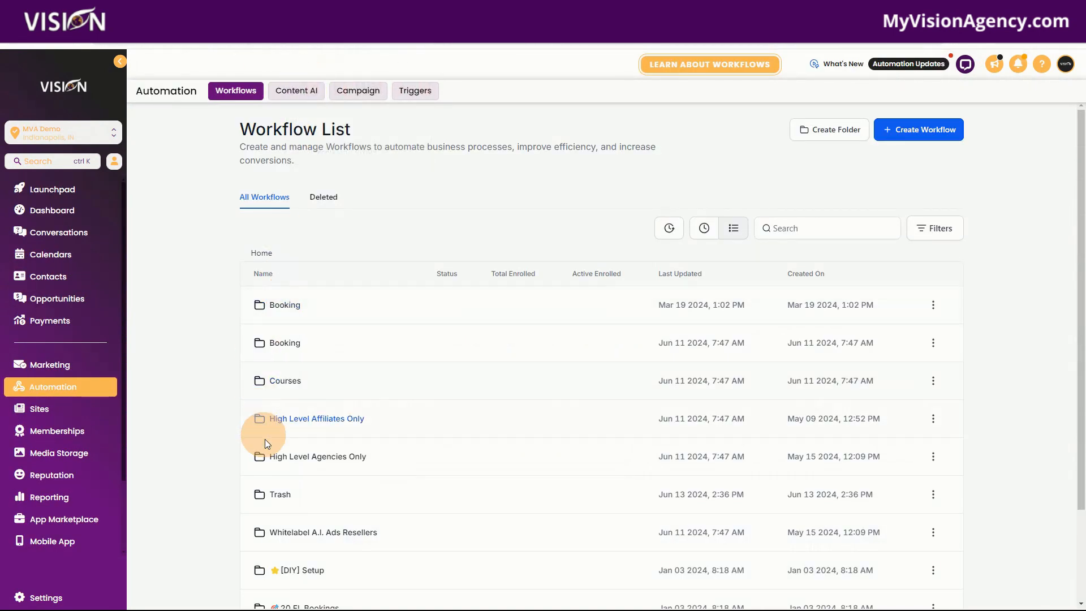
click(823, 233)
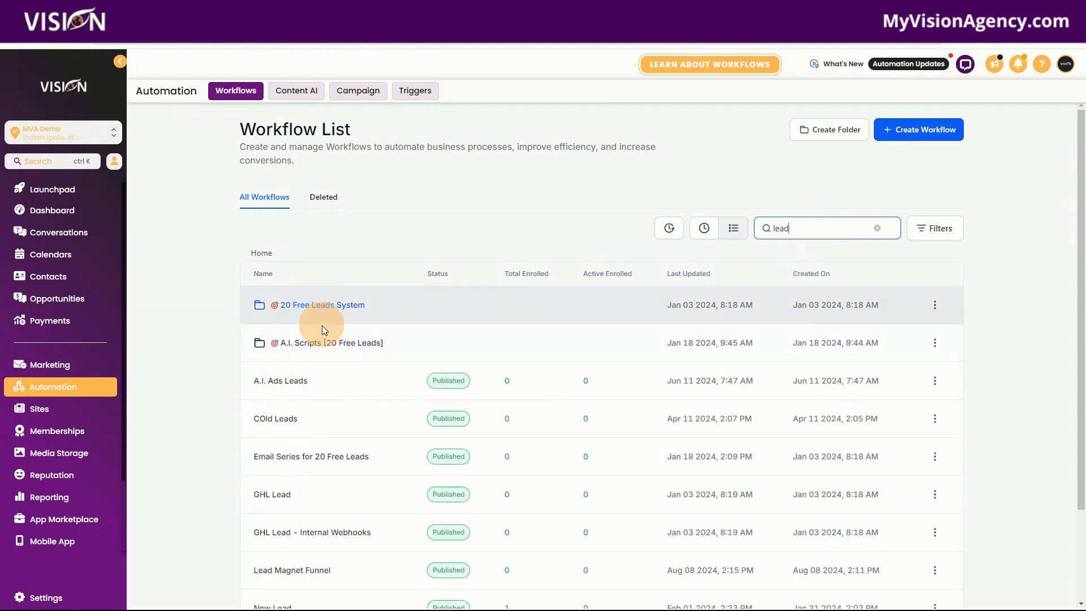
click(283, 570)
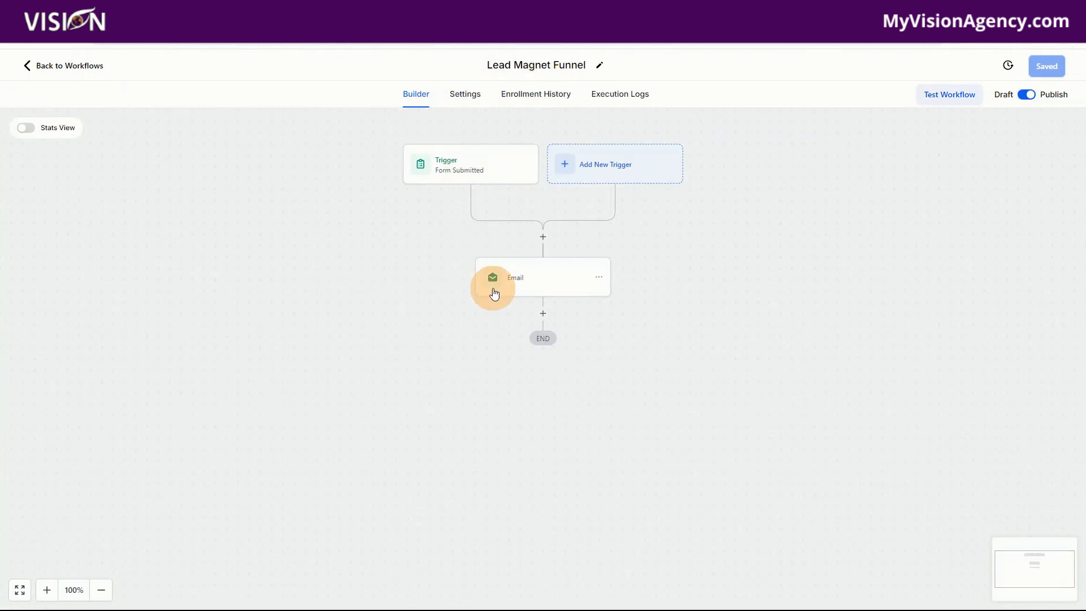
- Inspect the DOWNLOAD link's URL in the workflow's email message, then close the link settings without changes
click(523, 280)
scroll(928, 441, down, 5)
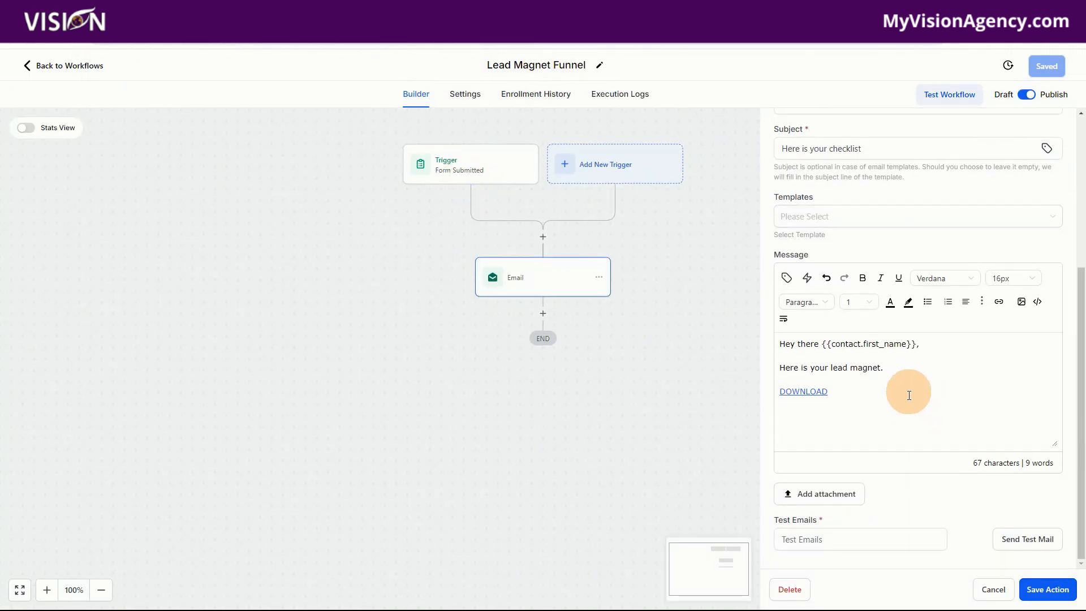
drag(827, 393, 779, 392)
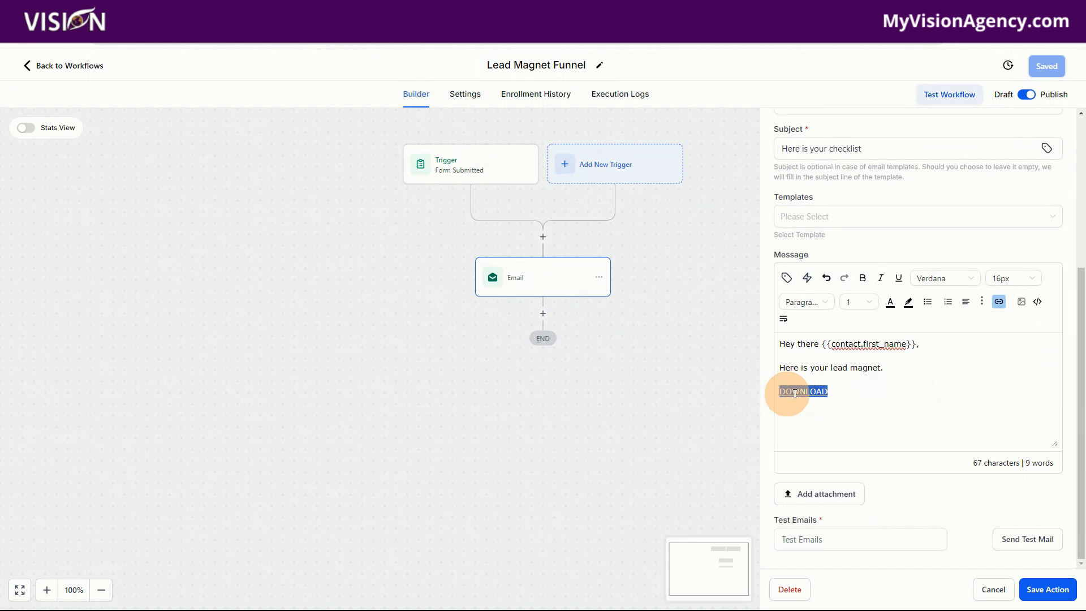
click(998, 302)
drag(563, 289, 396, 280)
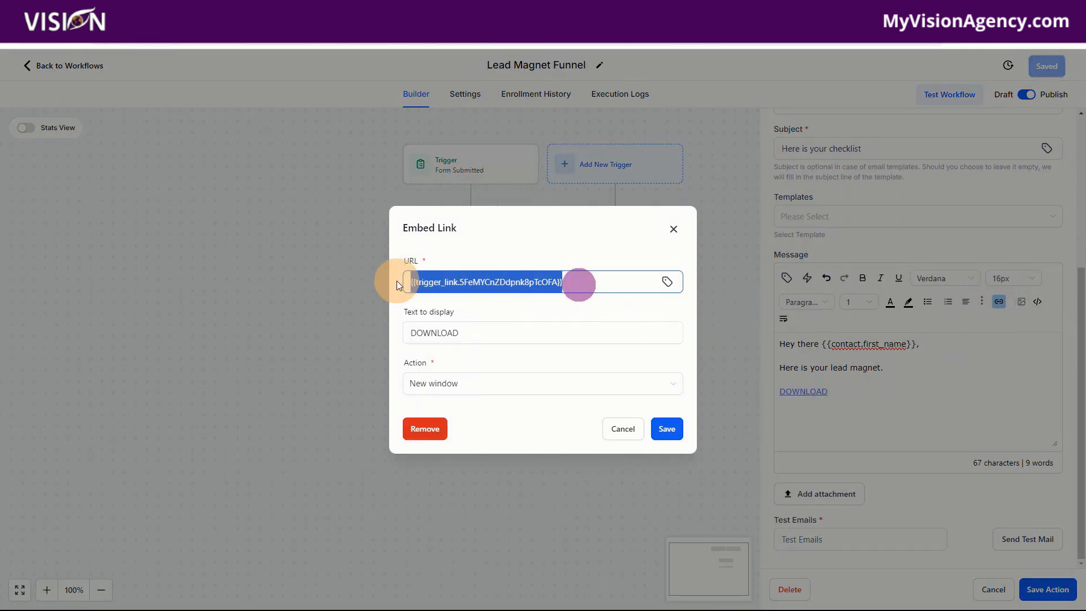
click(674, 229)
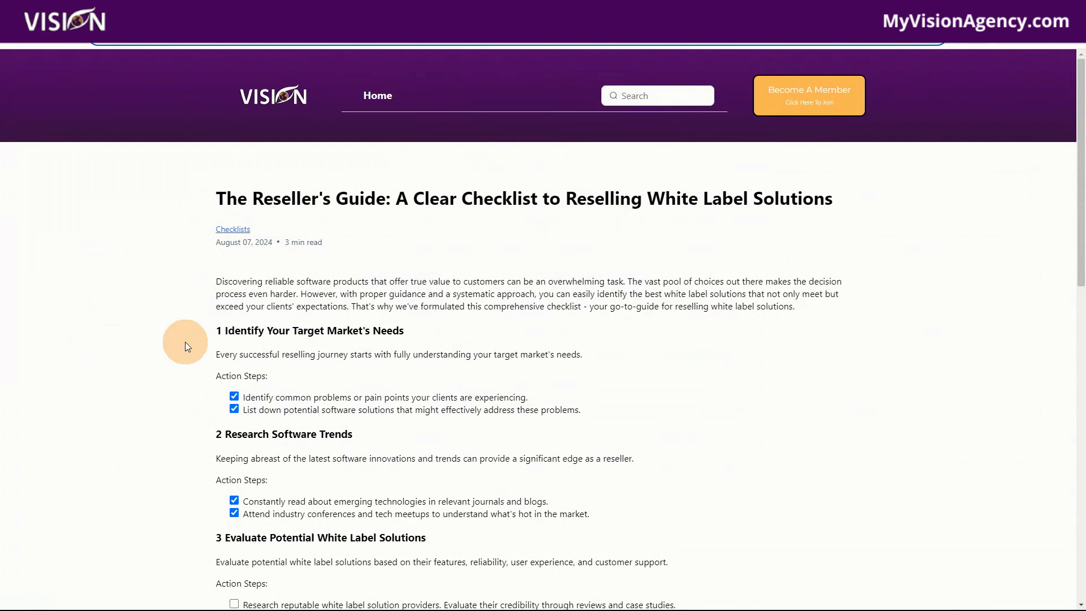
- Return to the published Reseller's Guide post and look over its checklist sections
scroll(435, 482, down, 3)
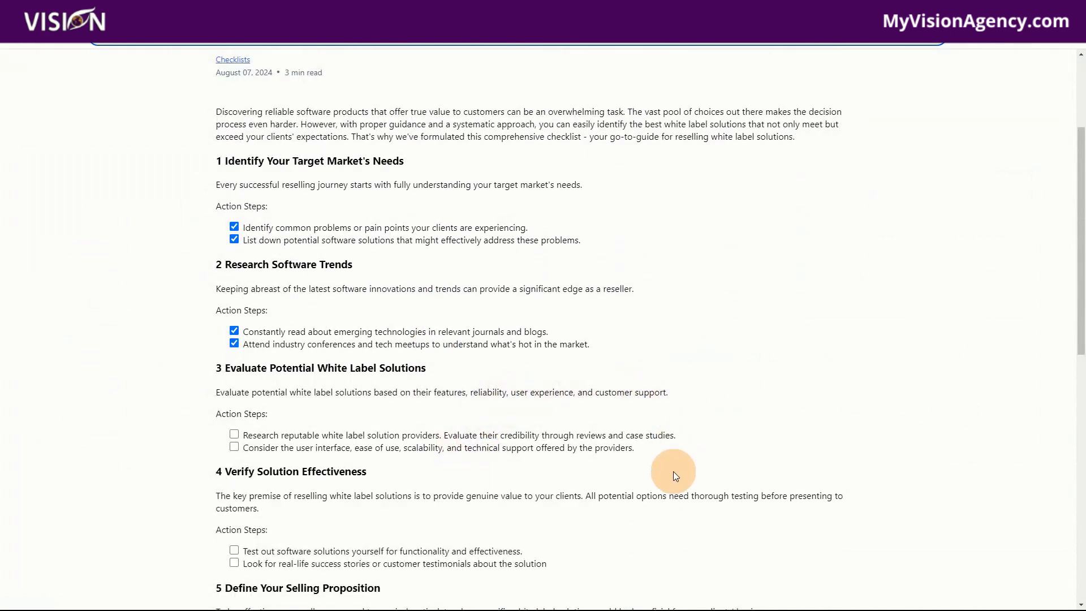
scroll(673, 471, up, 3)
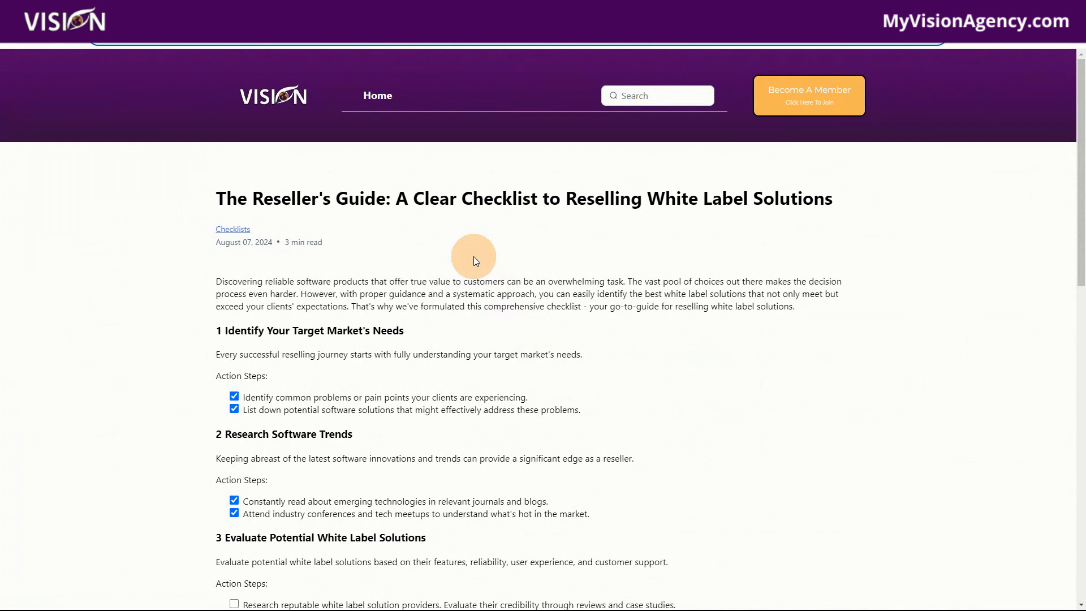